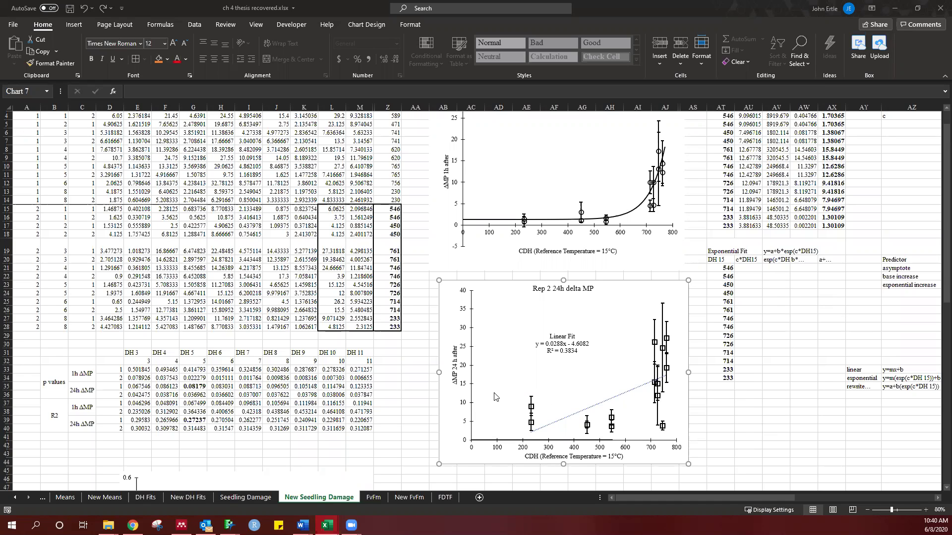
Inspect the Rep 2 24h delta MP chart, its Δ MP 24h column and plotted data ranges
left_click(452, 422)
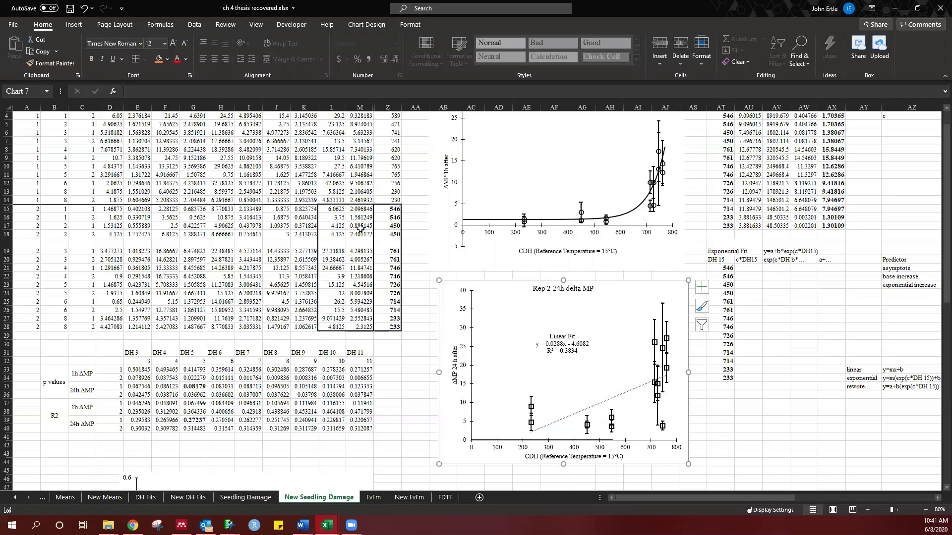
scroll(360, 241, "up", 1)
left_click(335, 114)
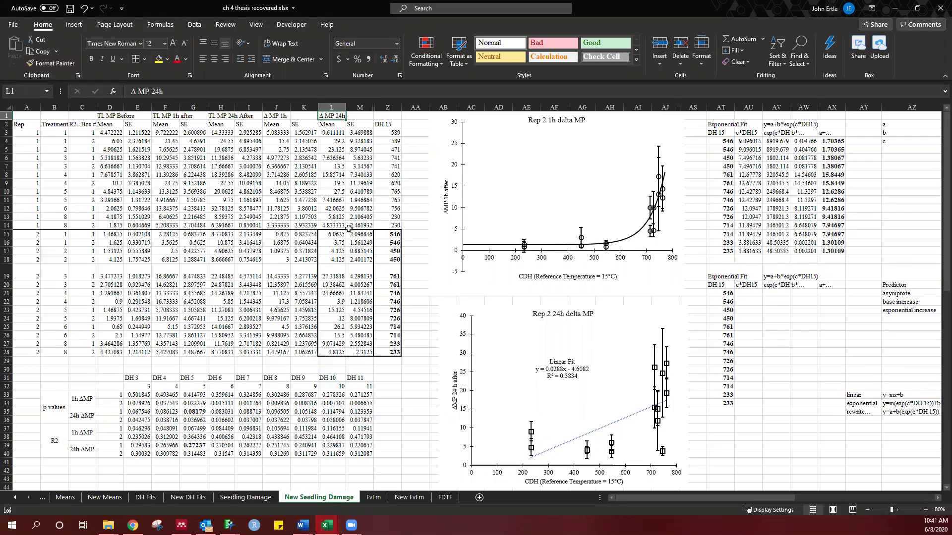
left_click_drag(337, 235, 341, 353)
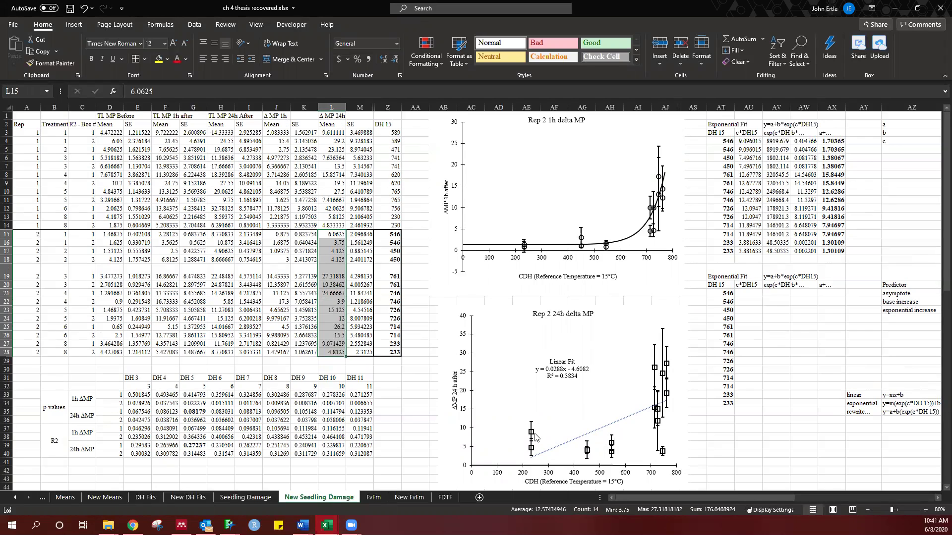
left_click(533, 435)
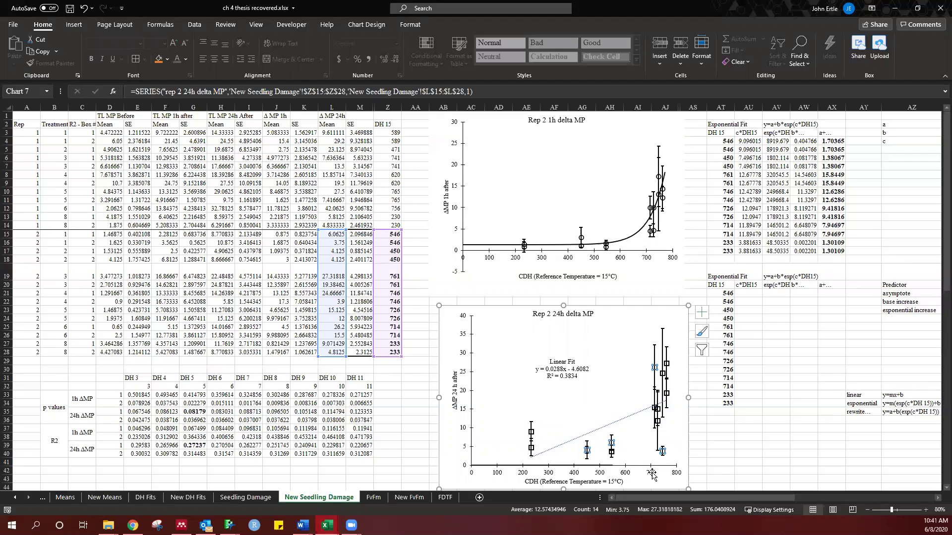
left_click(745, 462)
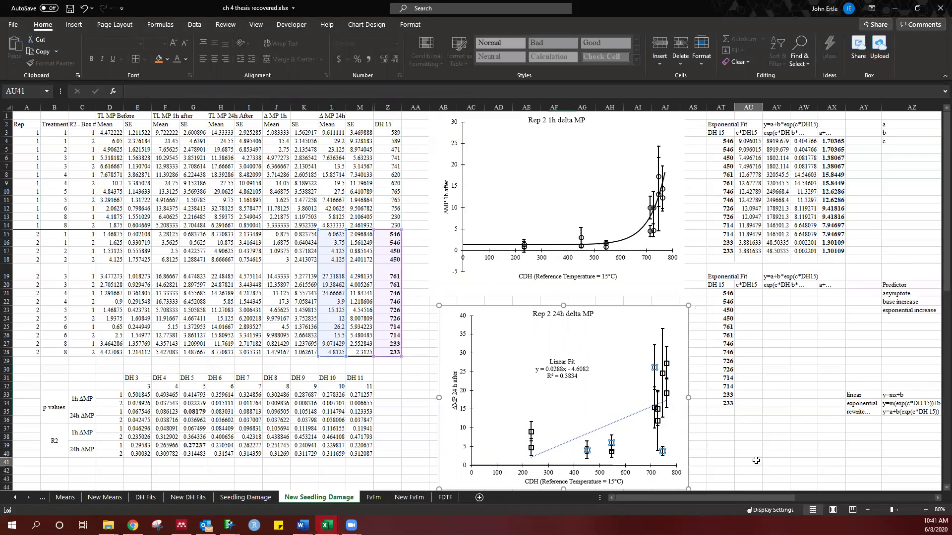
Read the linear y=mx+b and exponential equation notes in cells AZ33, AZ34 and AZ36
left_click_drag(741, 496, 770, 497)
scroll(754, 305, "down", 2)
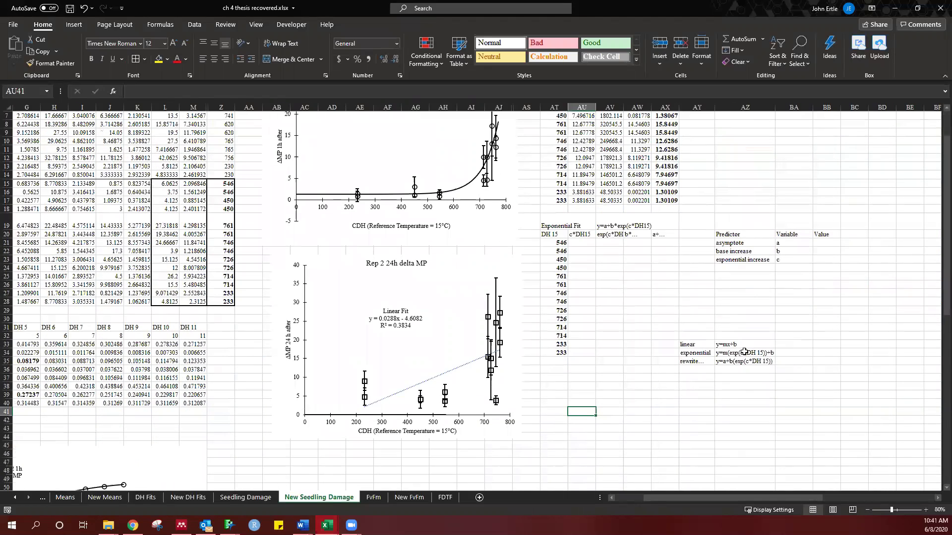
left_click(746, 346)
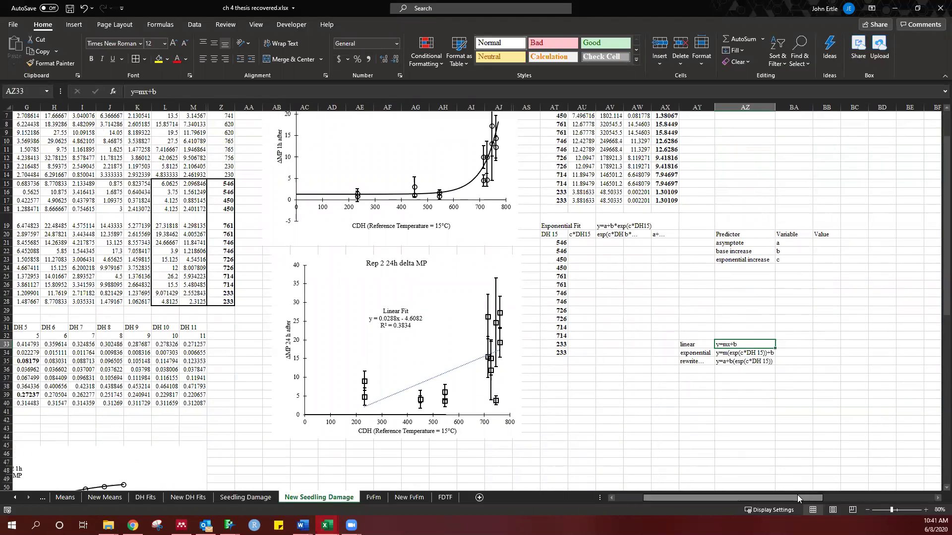
left_click_drag(802, 498, 810, 498)
scroll(708, 357, "up", 2)
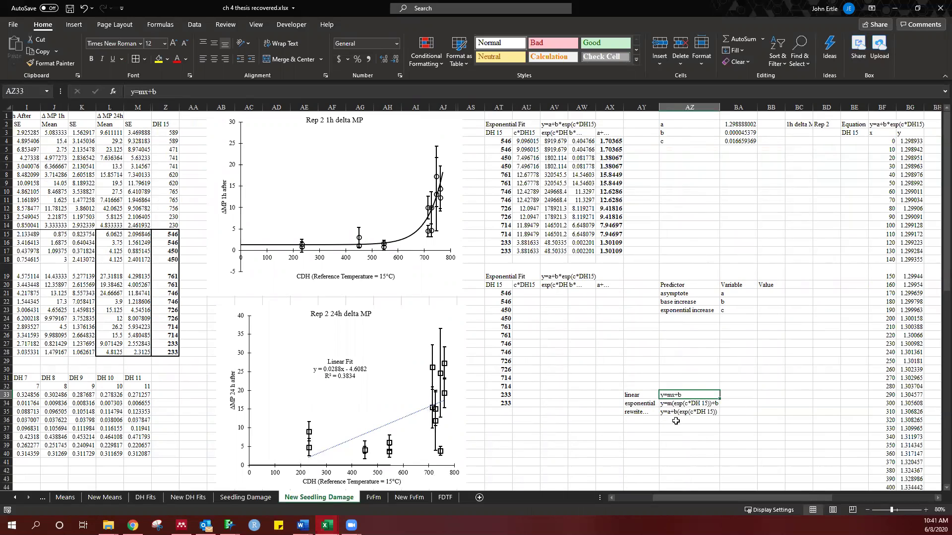
left_click(709, 403)
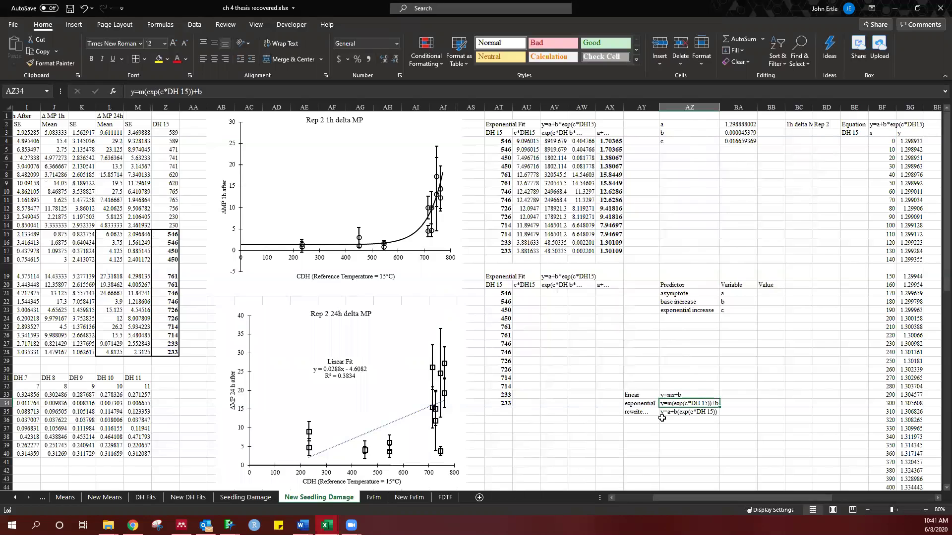
left_click(700, 420)
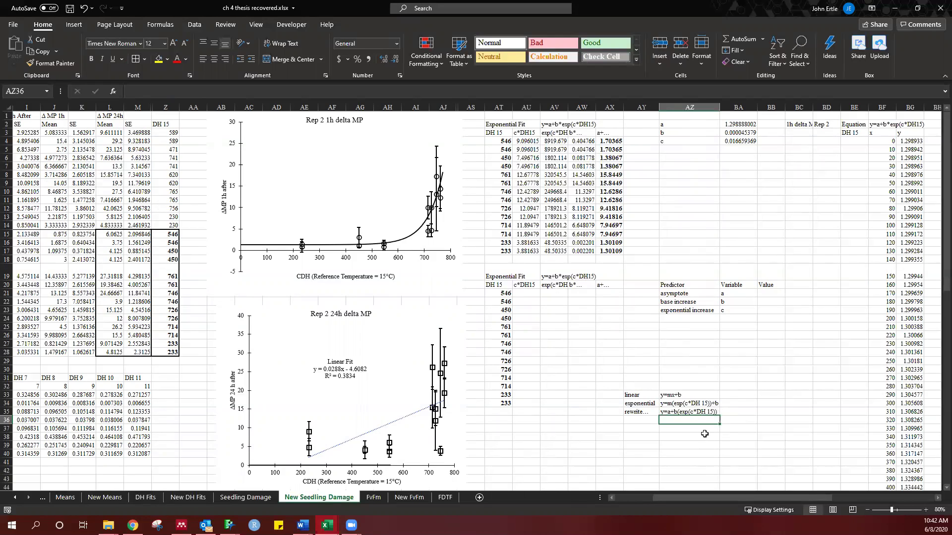
Check AV19's exponential fit formula and the empty a, b, c Value cells BB21:BB23
left_click(707, 436)
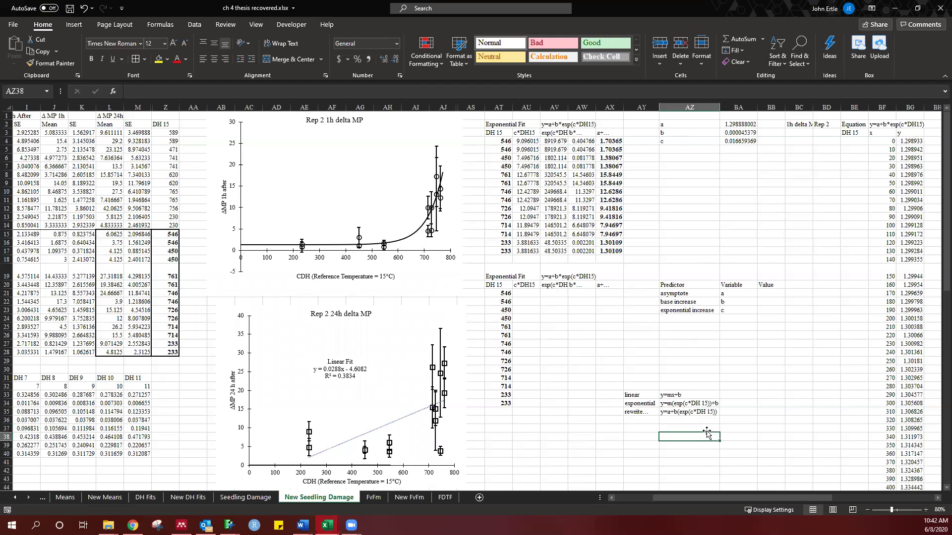
left_click(559, 276)
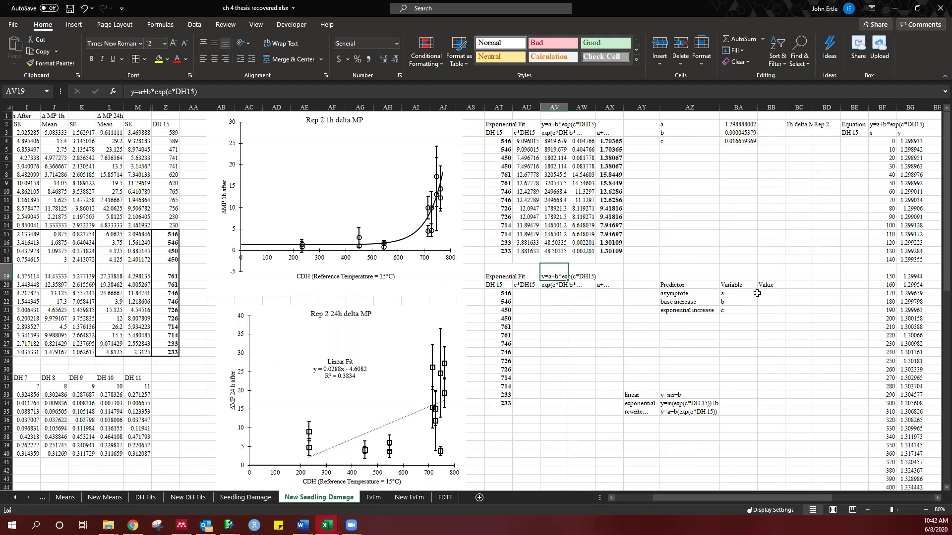
left_click_drag(765, 294, 764, 311)
left_click(762, 364)
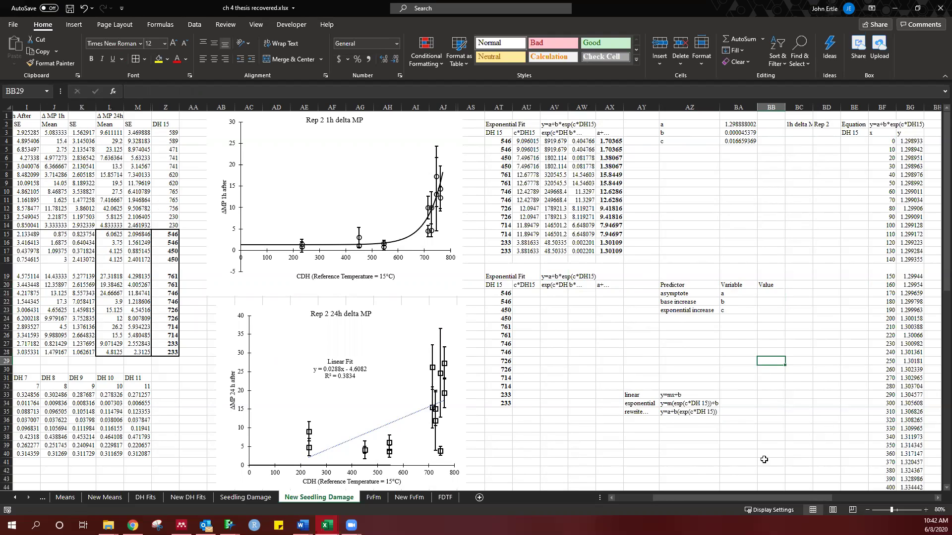
Scroll to the 24h delta Rep 2 x/y table whose y values are all 0
left_click_drag(756, 498, 863, 497)
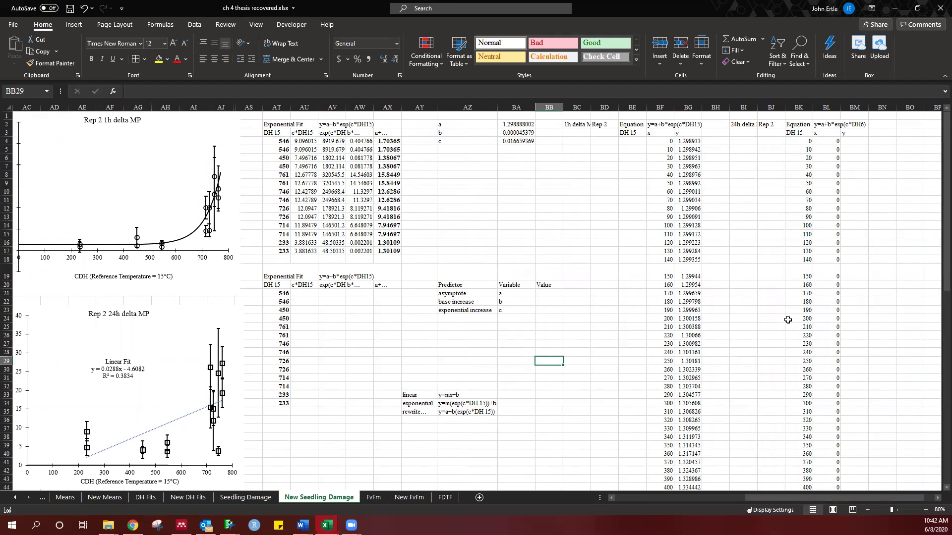
scroll(788, 320, "down", 3)
scroll(787, 321, "down", 10)
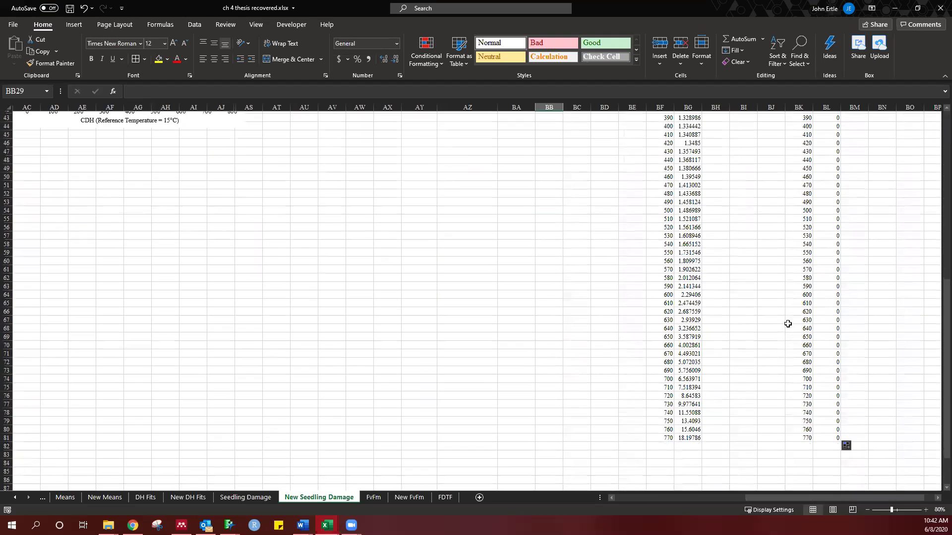
scroll(788, 323, "up", 14)
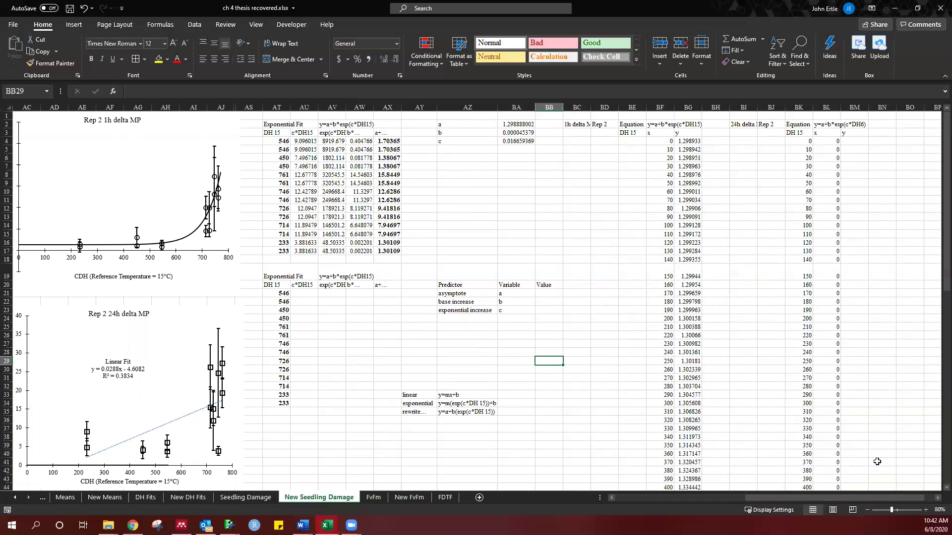
left_click_drag(873, 499, 857, 499)
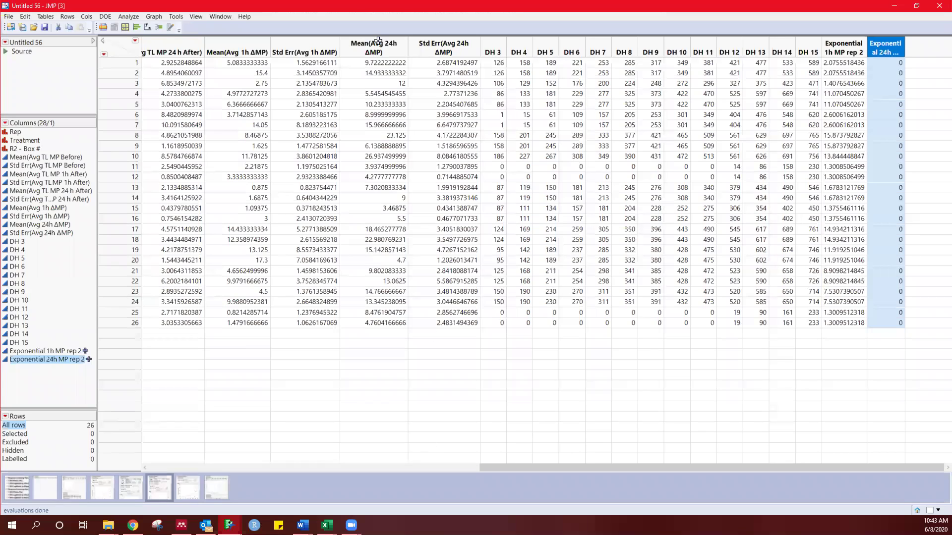
Select the Mean(Avg 24h ΔMP), DH 15 and Exponential 24h MP rep 2 columns in Untitled 56
left_click(378, 51)
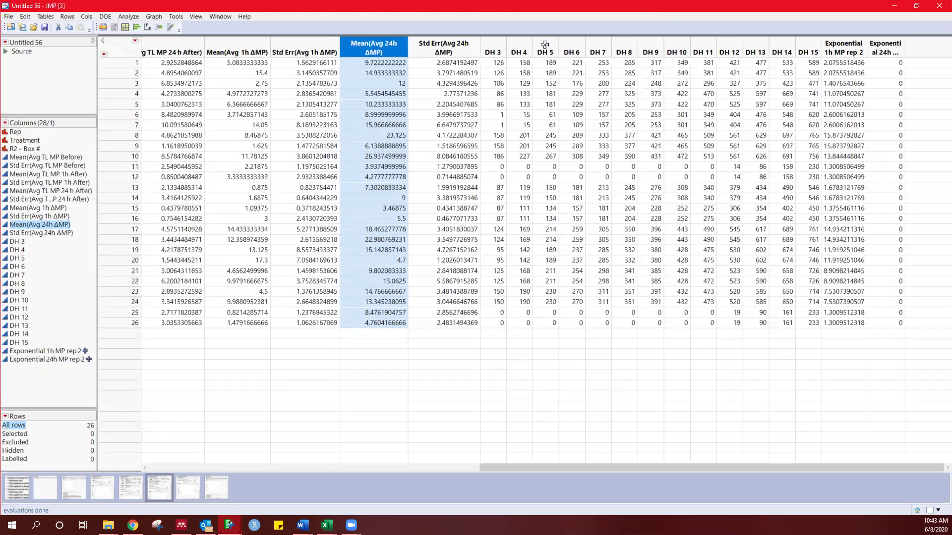
left_click(809, 47)
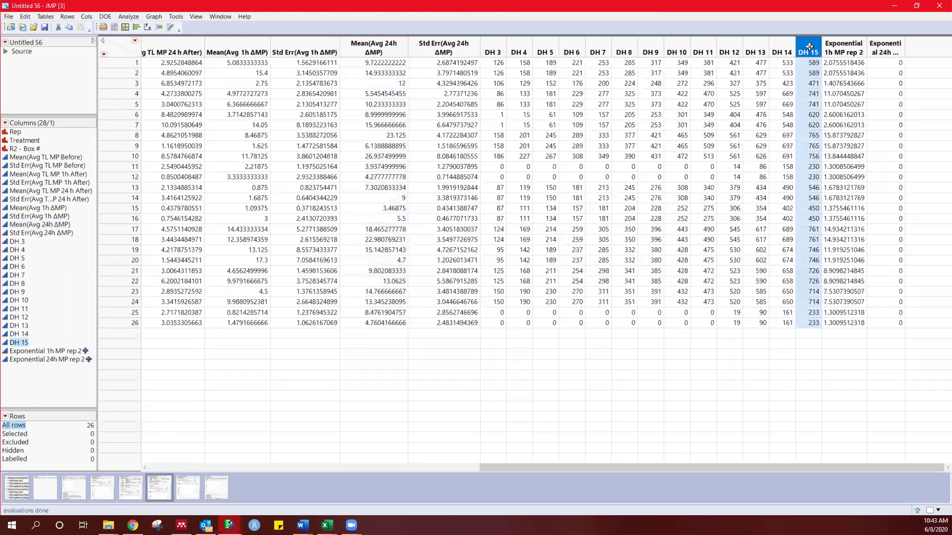
left_click(889, 47)
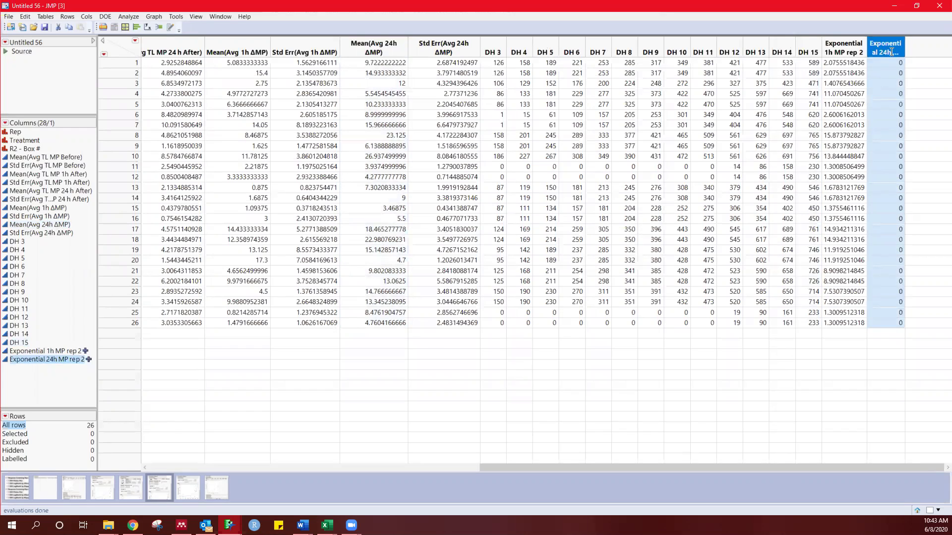
double_click(879, 53)
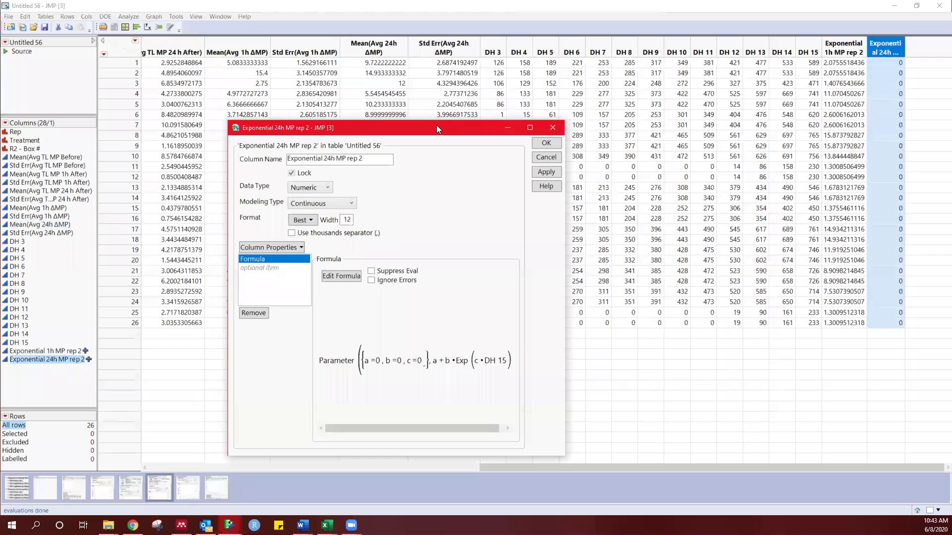
left_click_drag(436, 125, 552, 97)
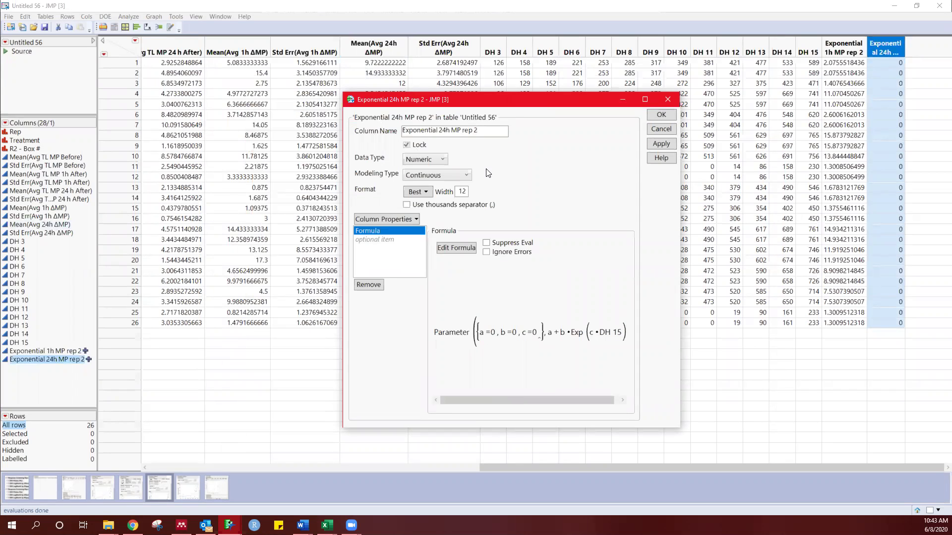
left_click(461, 255)
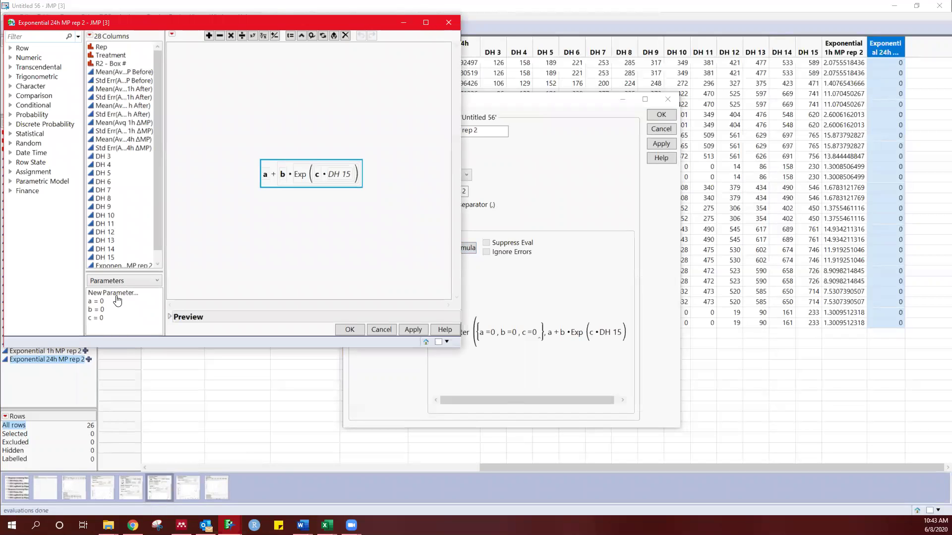
left_click(118, 296)
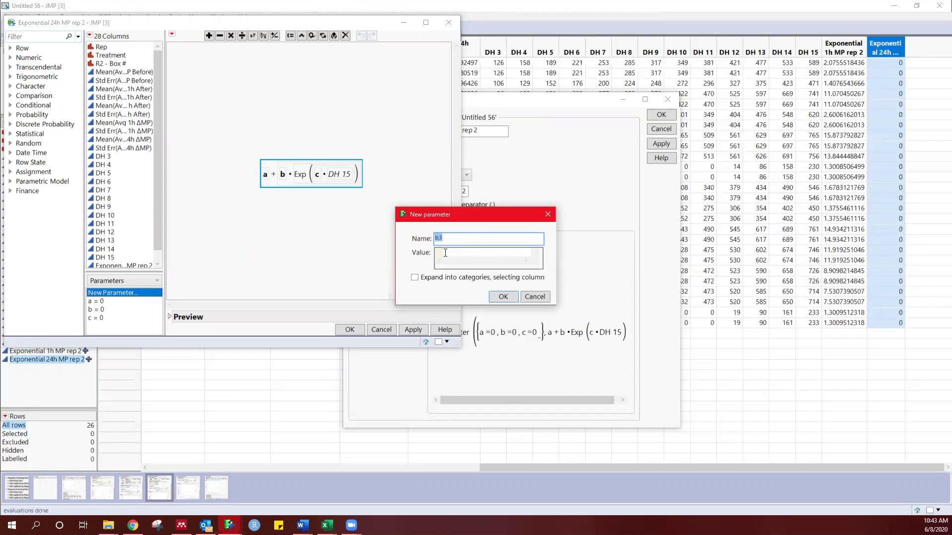
left_click(527, 298)
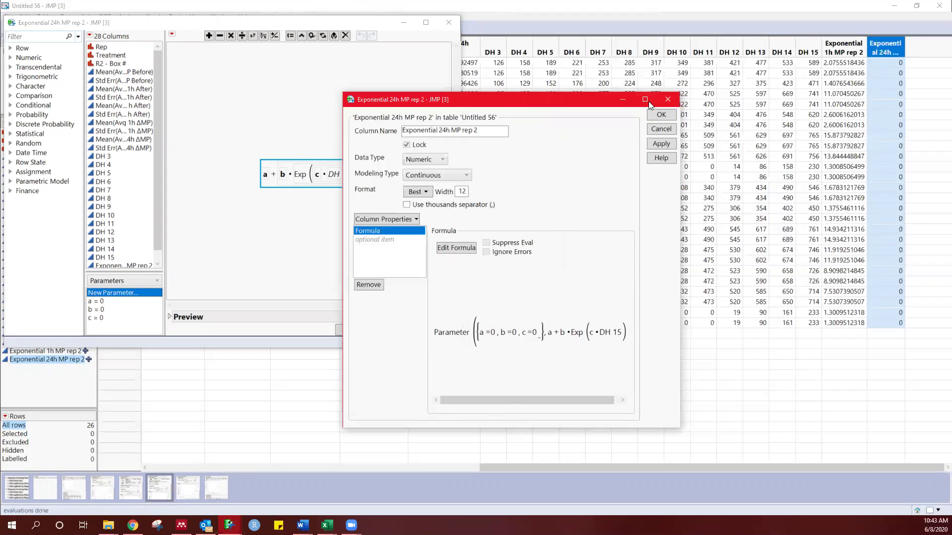
left_click(397, 39)
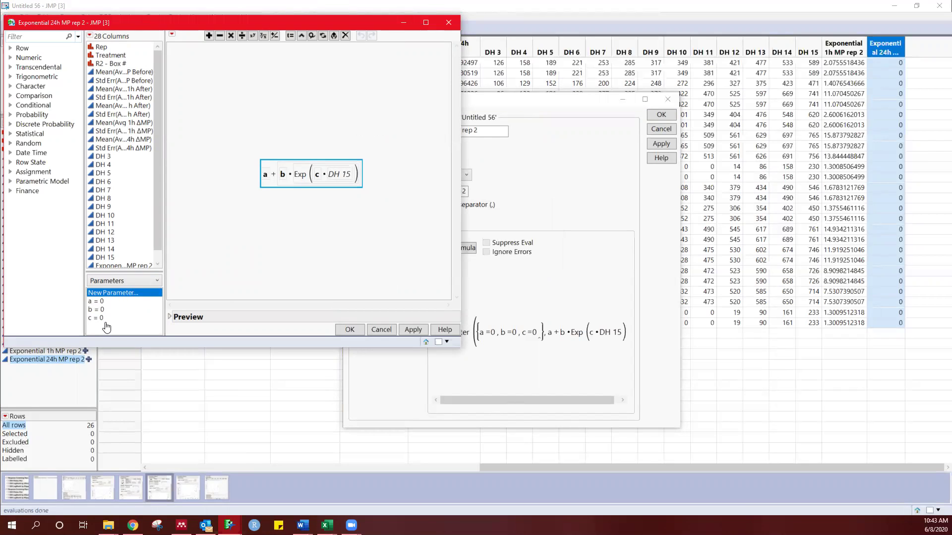
left_click(350, 330)
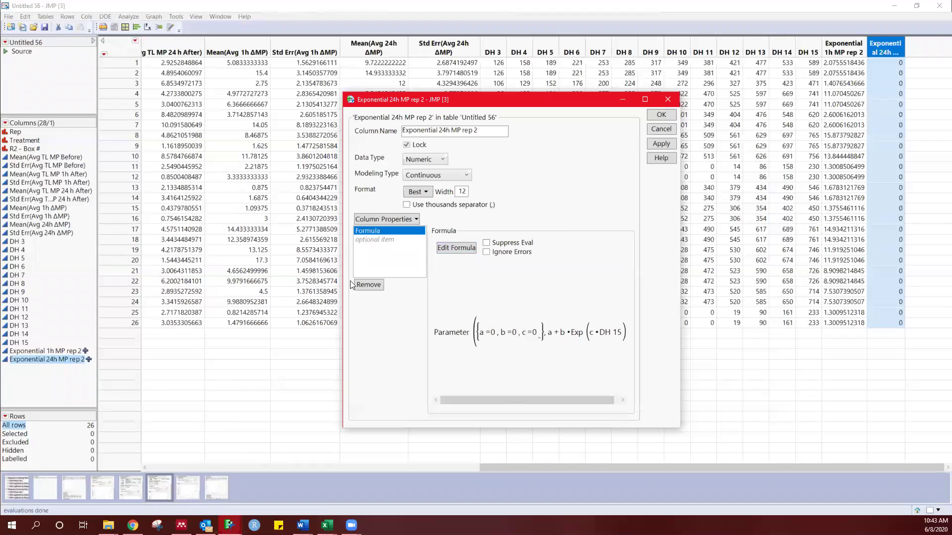
Start a Nonlinear fit launch with Rep as the By variable
key("Return")
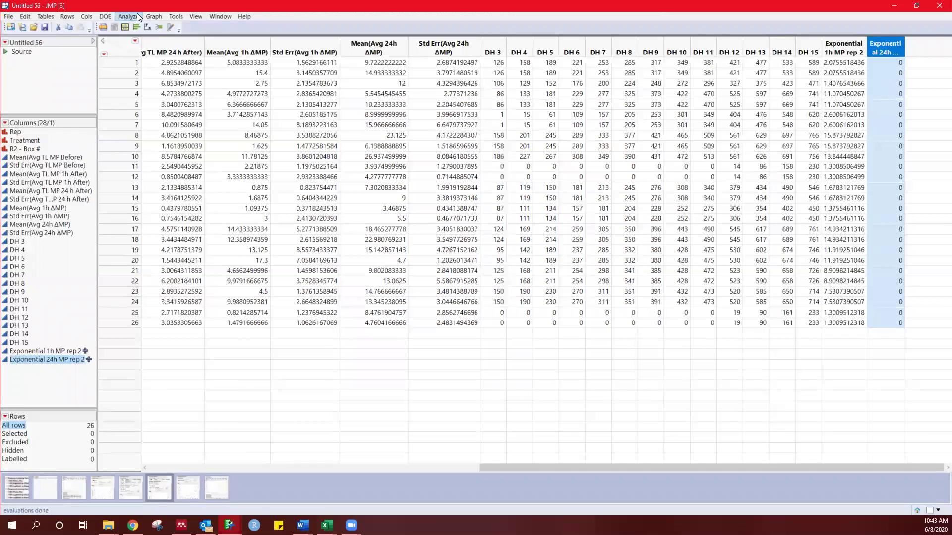
left_click(135, 14)
mouse_move(182, 107)
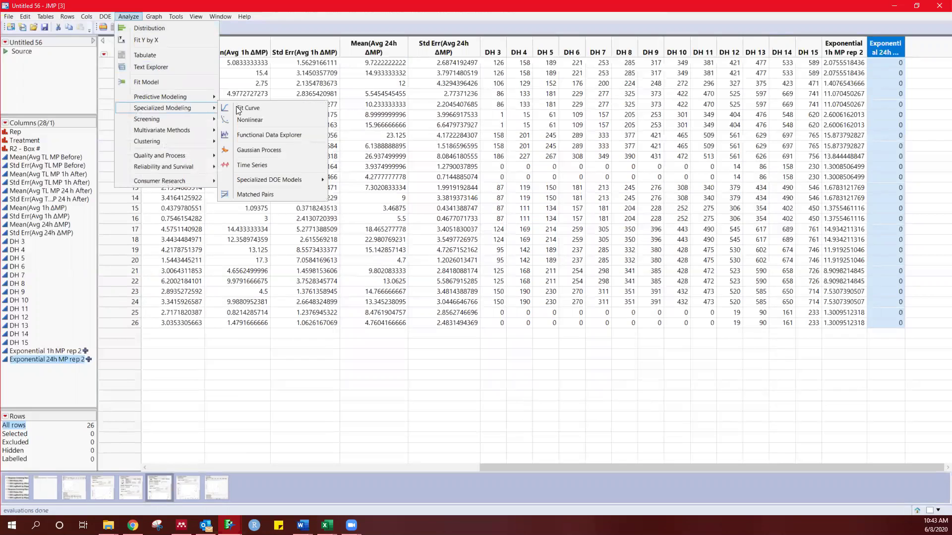
left_click(262, 116)
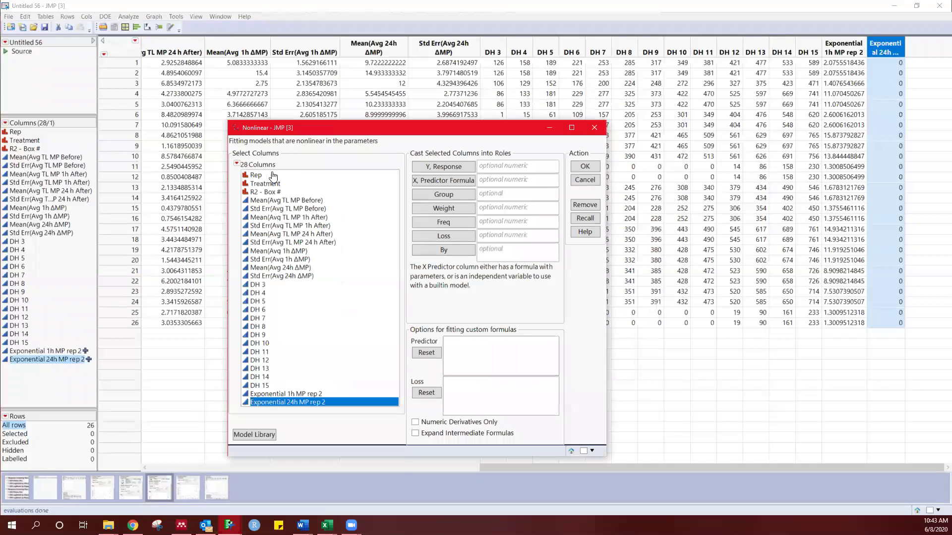
left_click(270, 175)
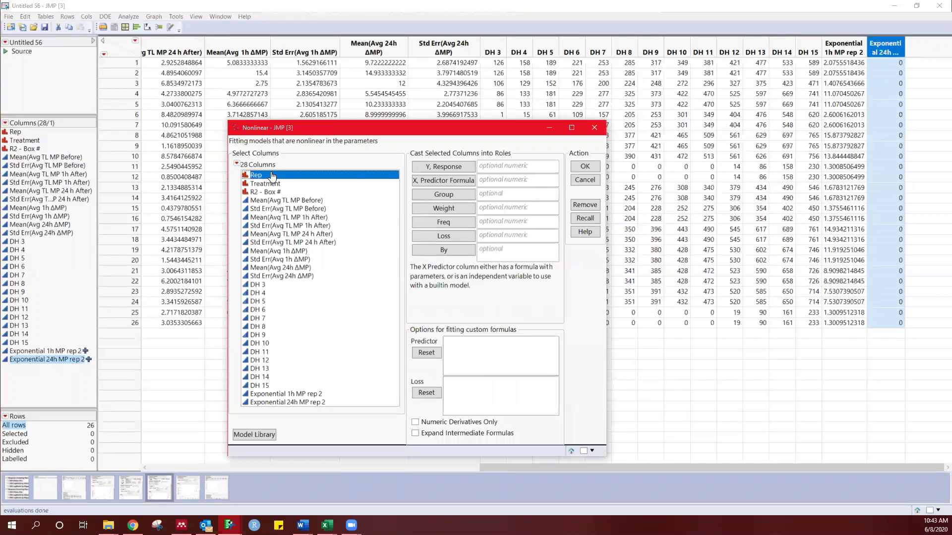
left_click(432, 250)
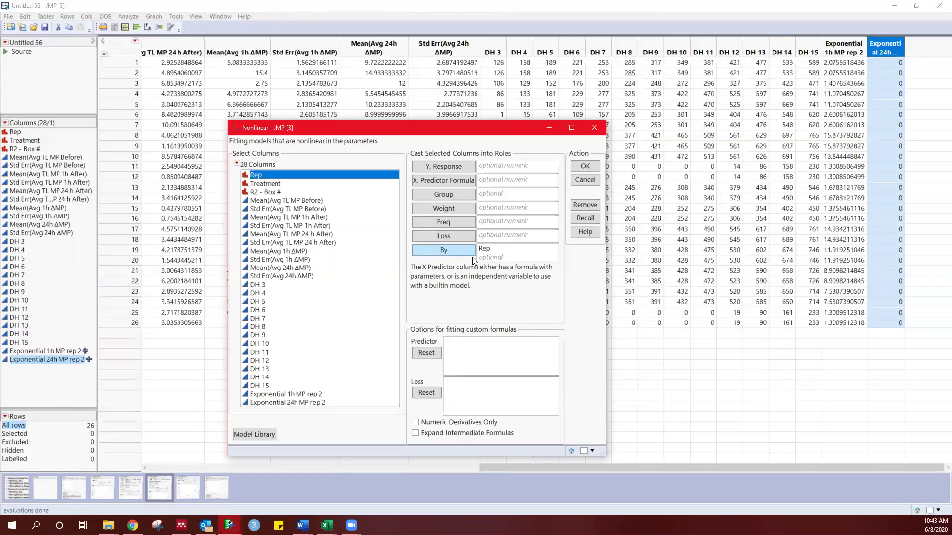
left_click(299, 403)
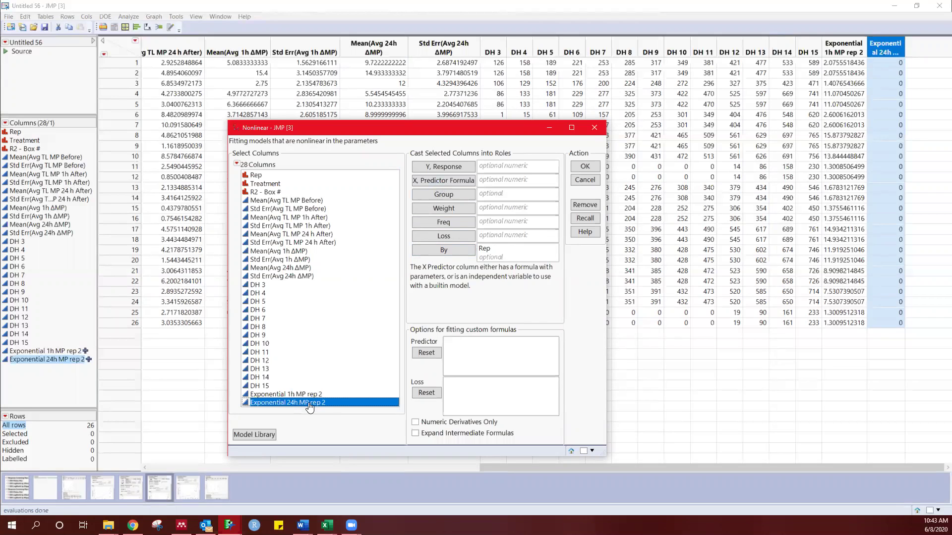
Review the Exponential 24h MP rep 2 column's formula, leaving it unchanged
double_click(876, 47)
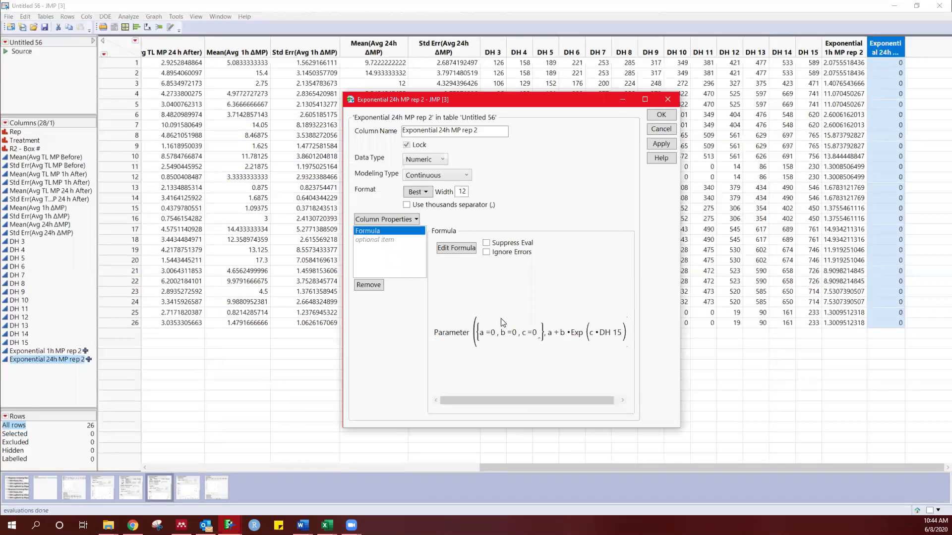
left_click(455, 247)
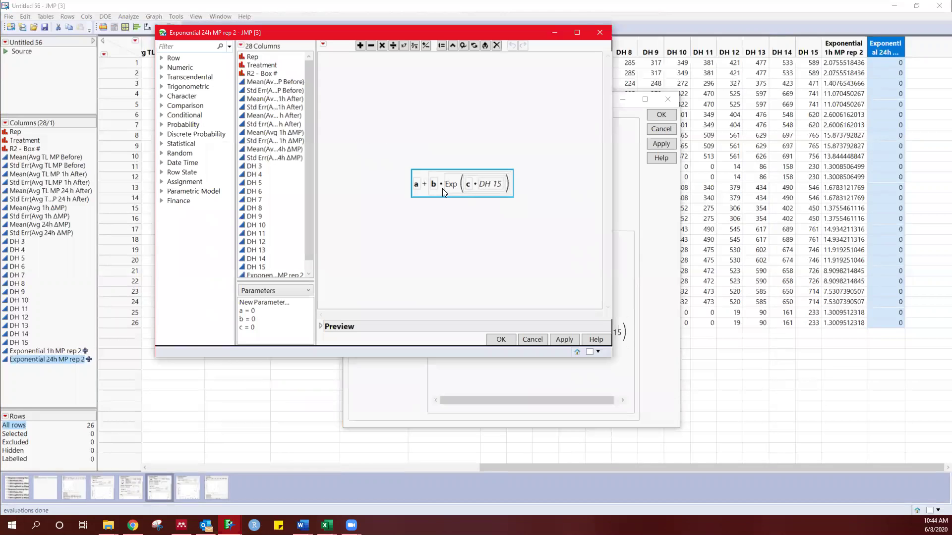
left_click(501, 341)
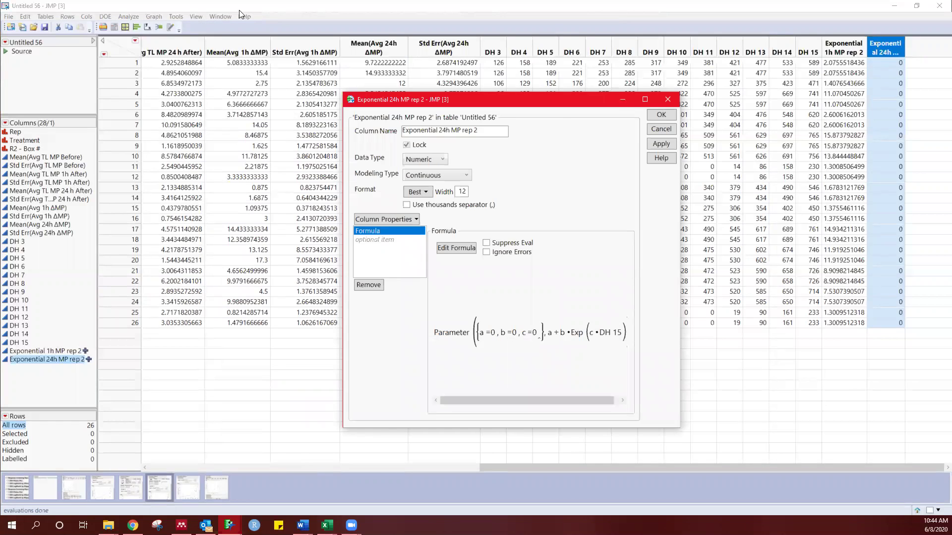
key("Return")
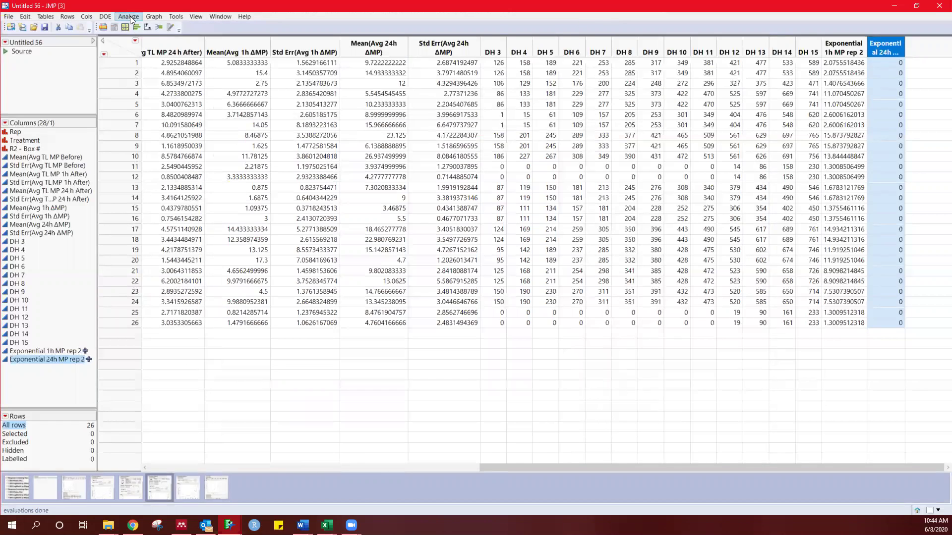
Launch Nonlinear with Exponential 24h MP rep 2 as predictor, Mean(Avg 24h ΔMP) as Y, by Rep
left_click(128, 16)
mouse_move(182, 113)
left_click(261, 123)
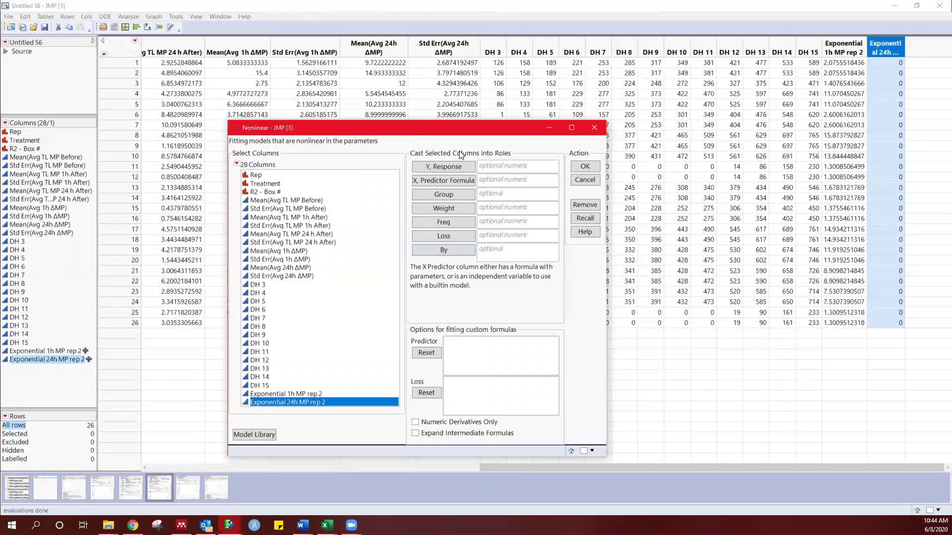
left_click(447, 180)
left_click(266, 177)
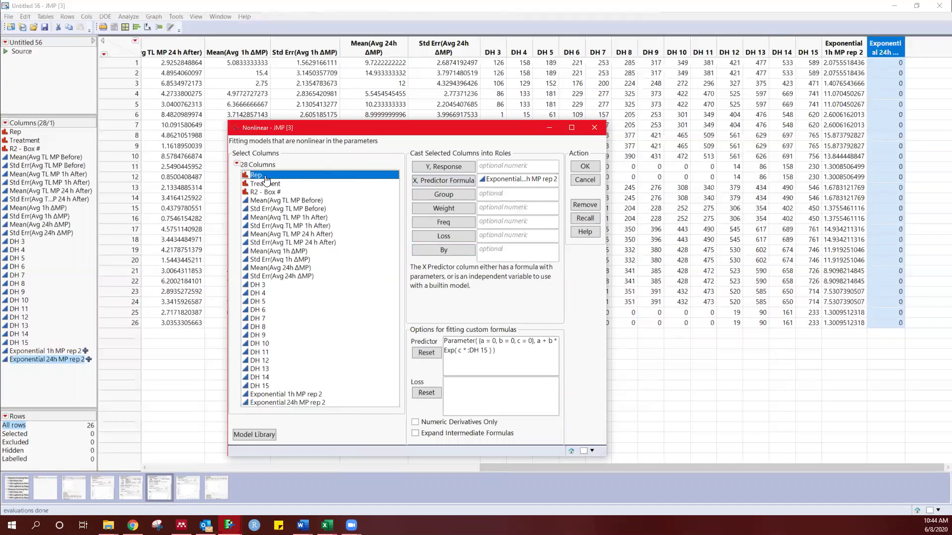
left_click(468, 249)
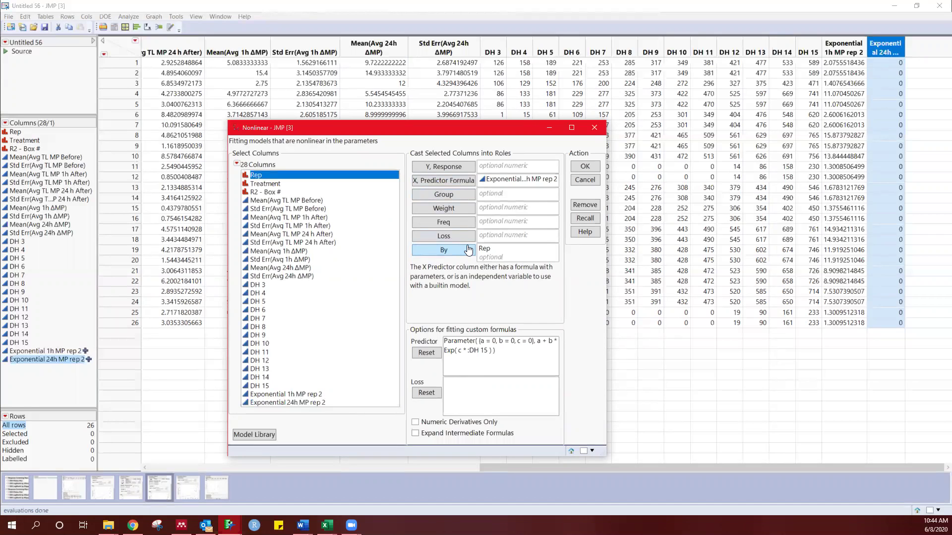
left_click(296, 268)
left_click(467, 168)
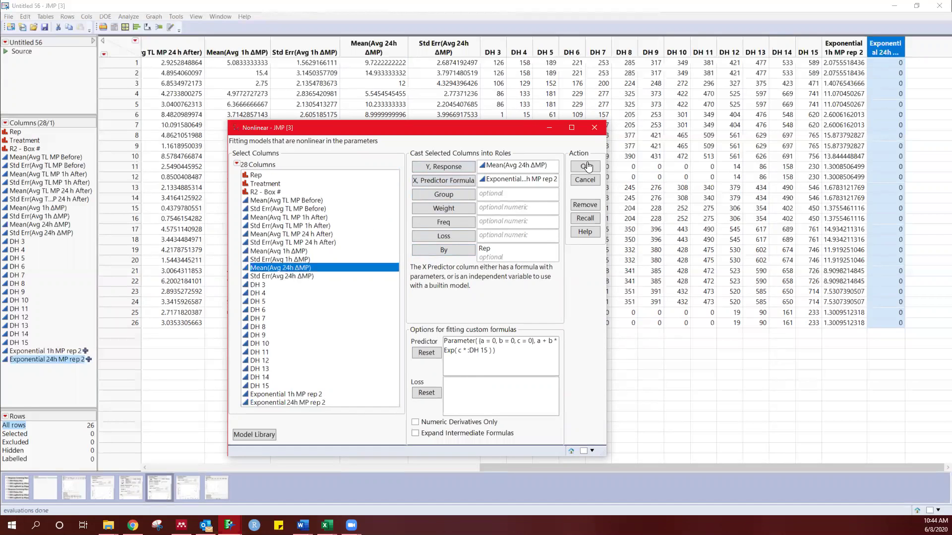
left_click(596, 170)
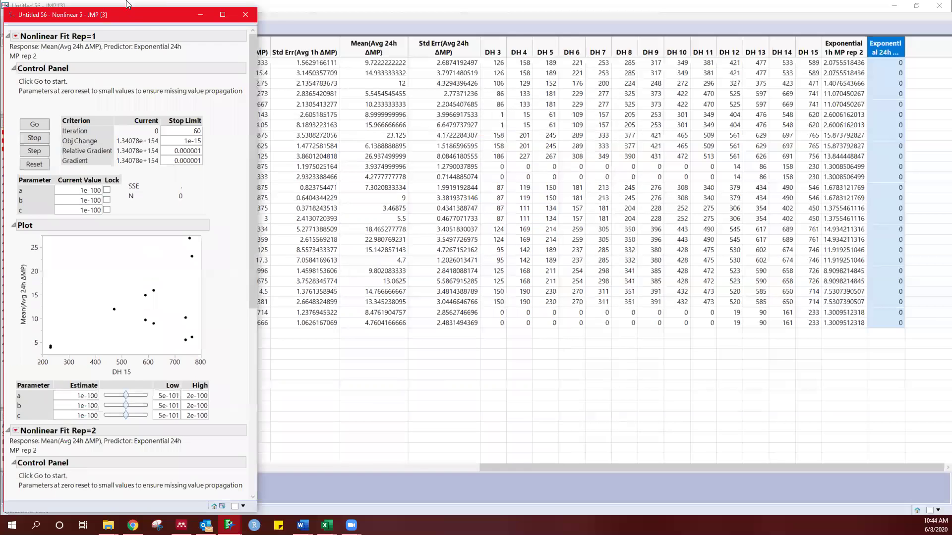
Collapse the Rep=1 report, run the Rep=2 fit and lower parameter a
left_click_drag(133, 20, 611, 16)
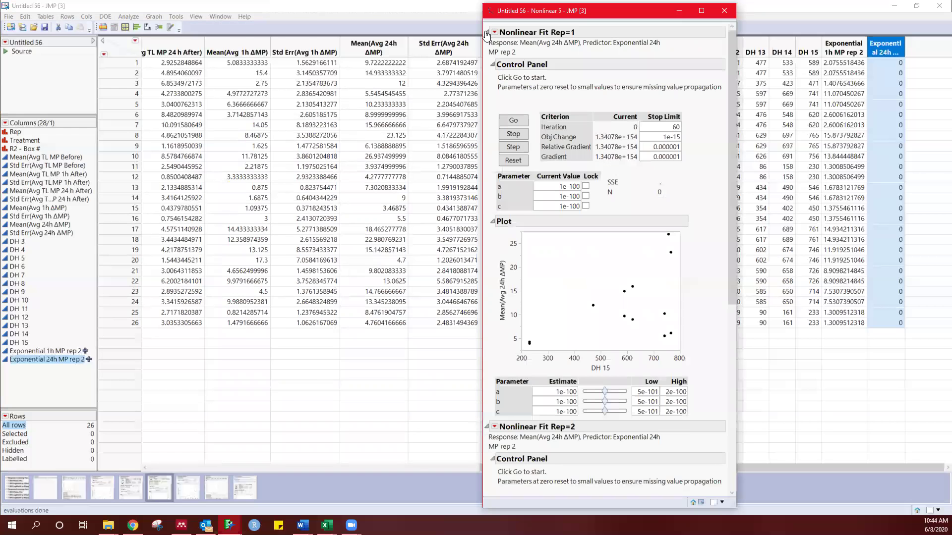
left_click(487, 33)
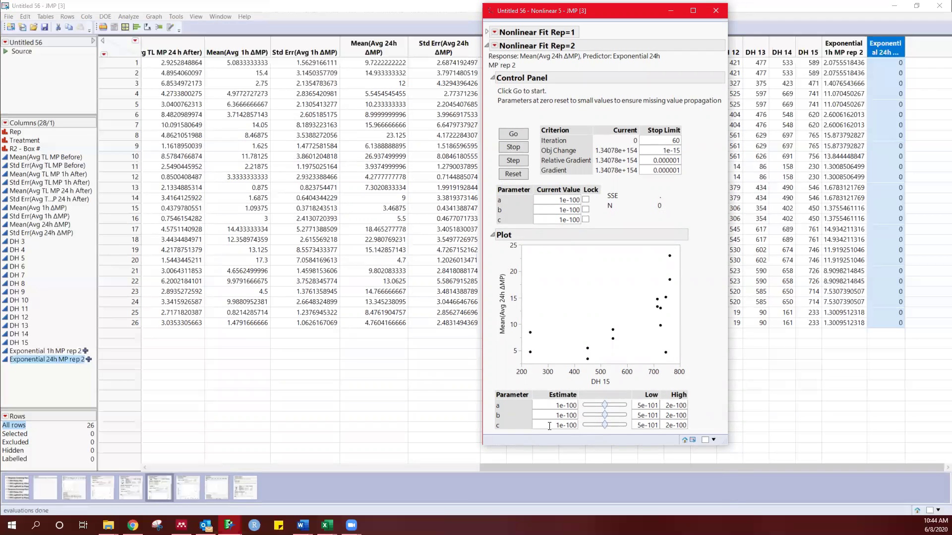
left_click(506, 135)
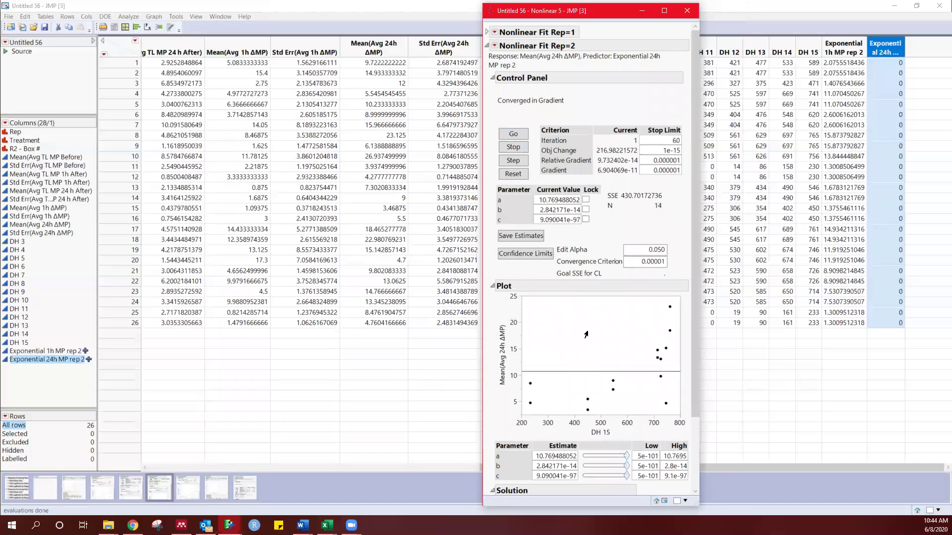
scroll(559, 318, "down", 1)
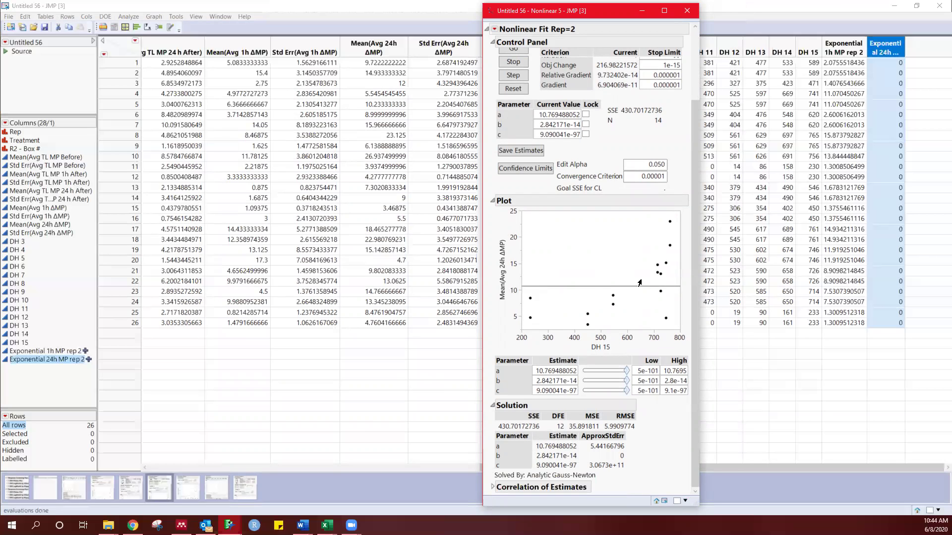
mouse_move(629, 375)
left_click_drag(629, 375, 605, 375)
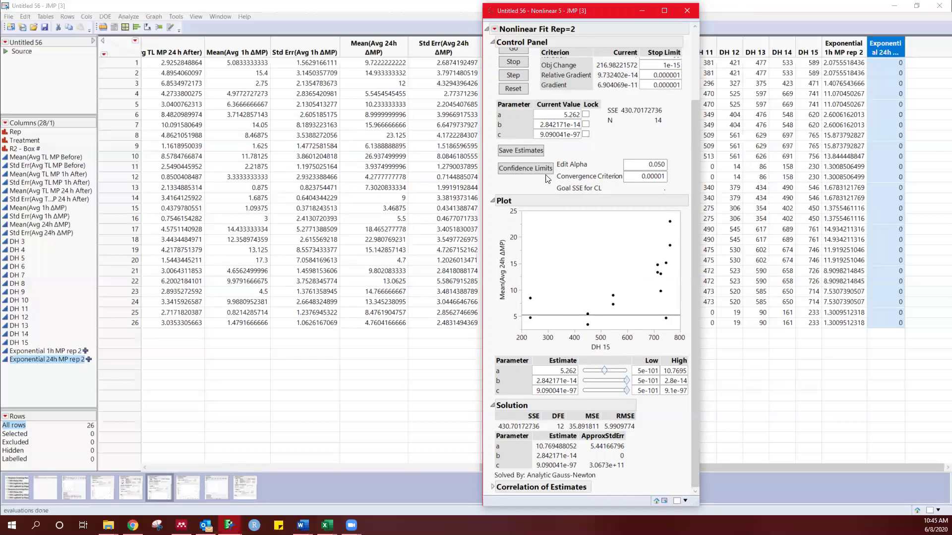
Lock a, rerun, adjust b and save estimates a 5.262, b 0.0064783456, c 0.0096498569
left_click(586, 114)
scroll(580, 121, "up", 2)
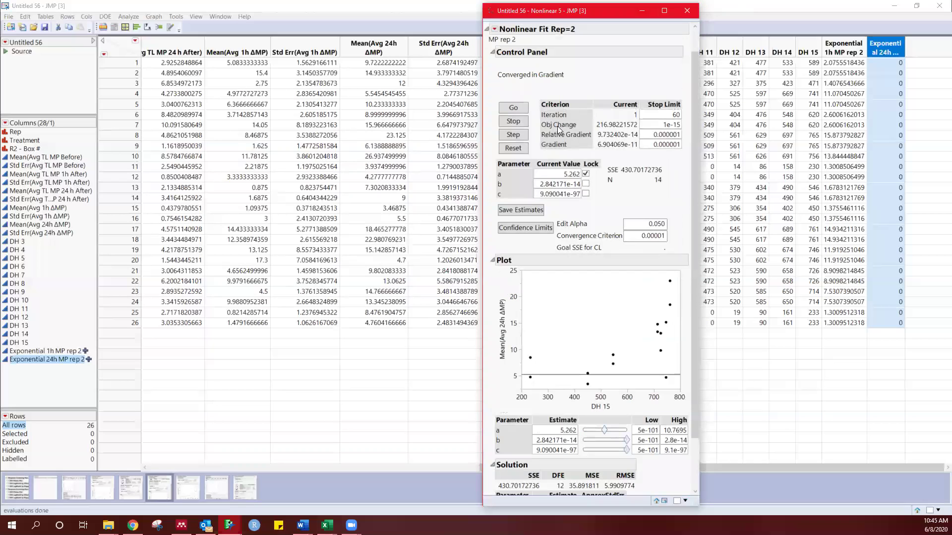
left_click(520, 109)
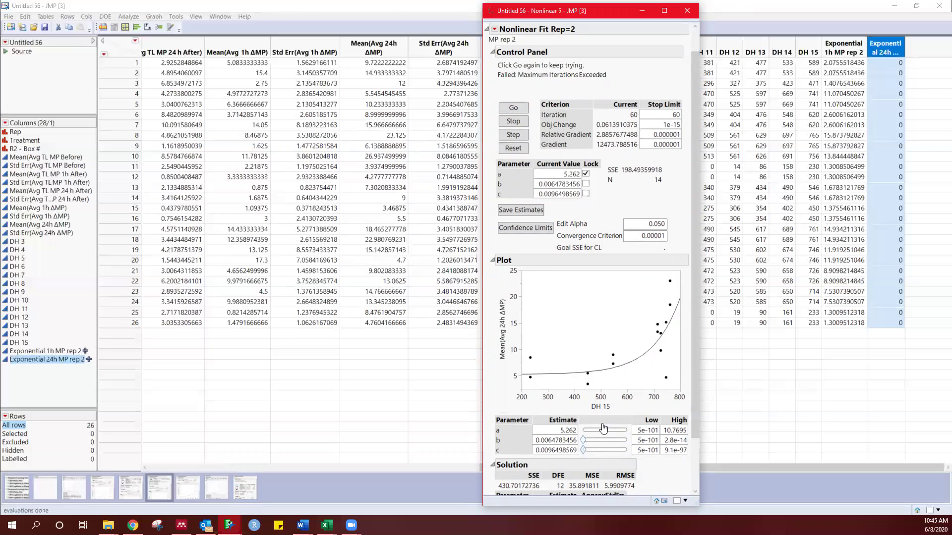
mouse_move(584, 440)
left_mouse_down()
mouse_move(595, 442)
mouse_move(576, 442)
mouse_move(598, 456)
mouse_move(578, 456)
left_mouse_up()
left_click(526, 219)
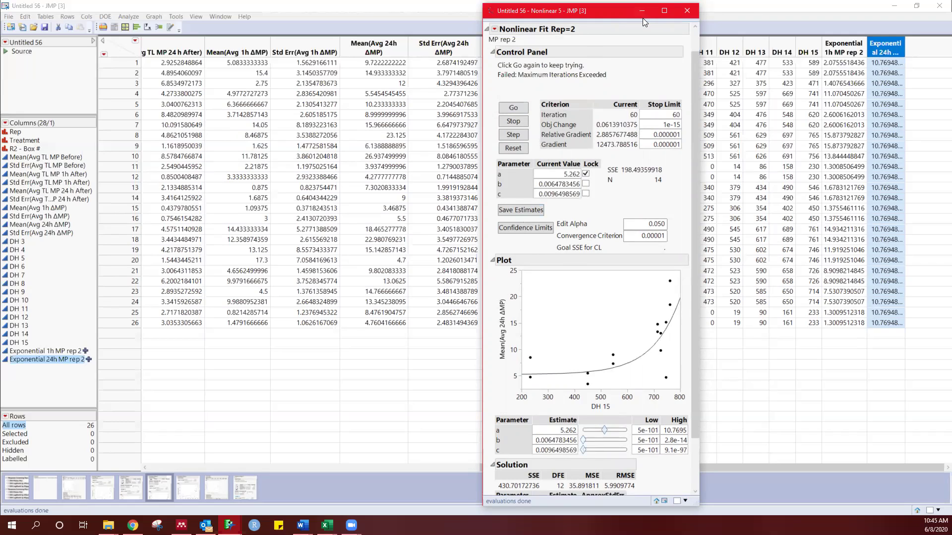
Relaunch Nonlinear with the exponential predictor formula, Mean(Avg 24h ΔMP) response, by Rep
left_click(686, 10)
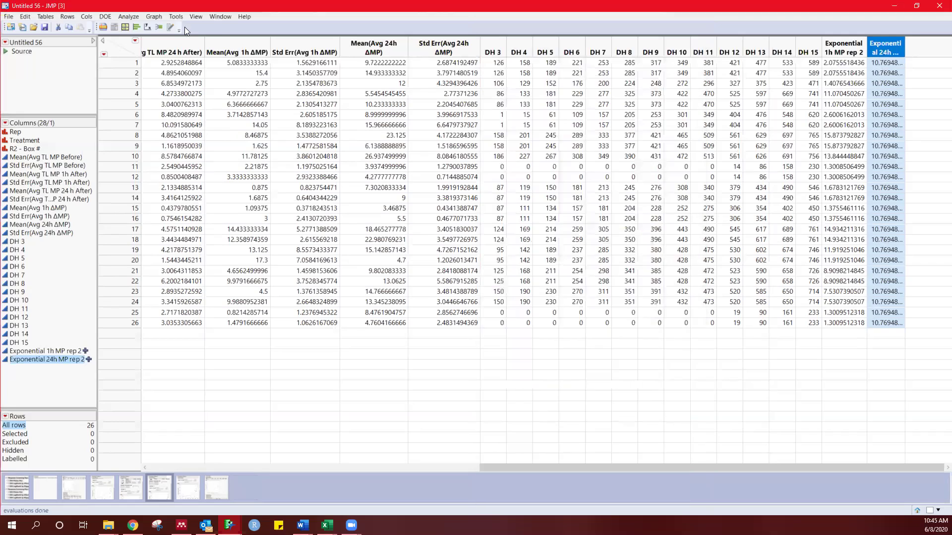
left_click(132, 17)
mouse_move(174, 108)
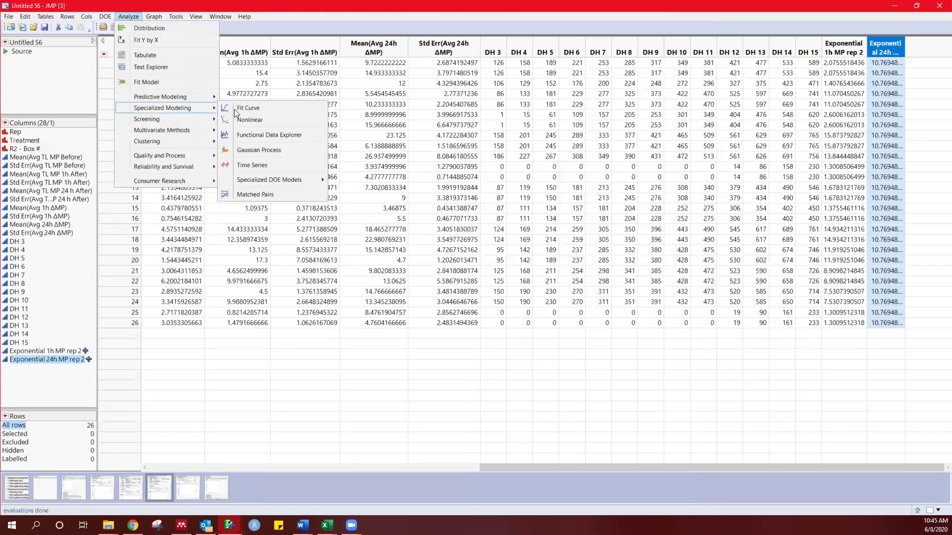
left_click(269, 118)
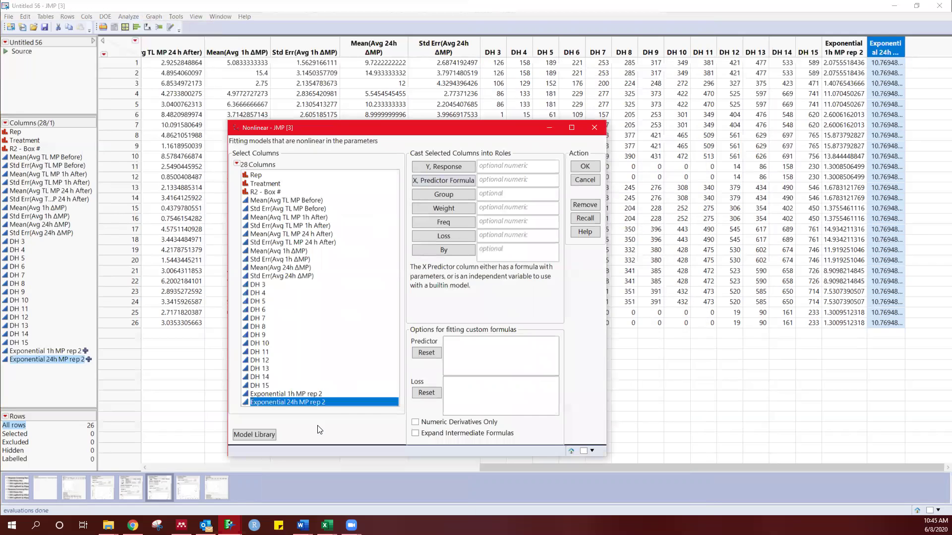
left_click(463, 182)
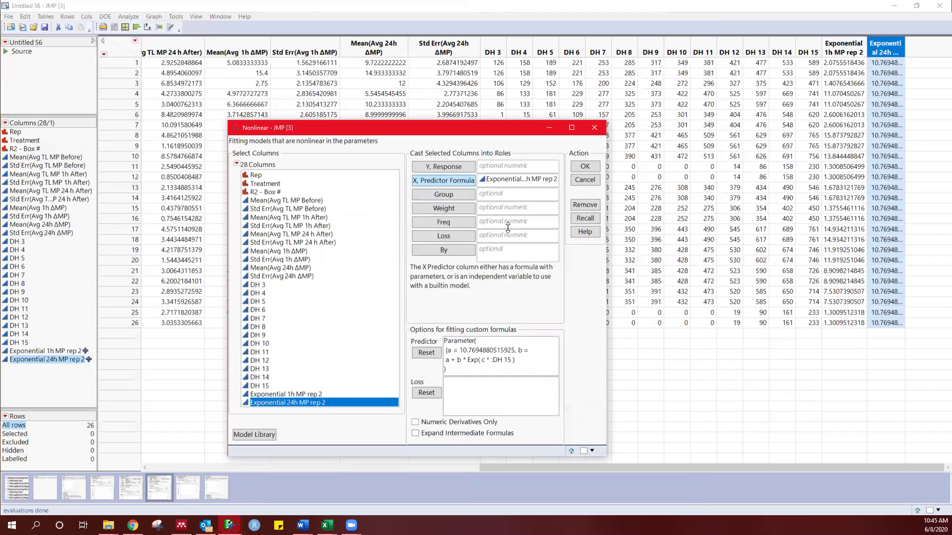
left_click(289, 269)
left_click(451, 169)
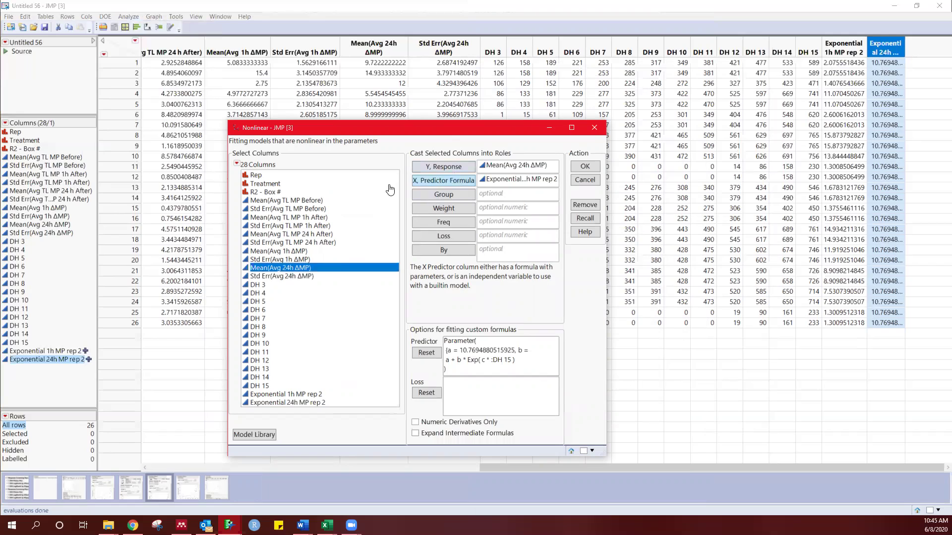
left_click(271, 175)
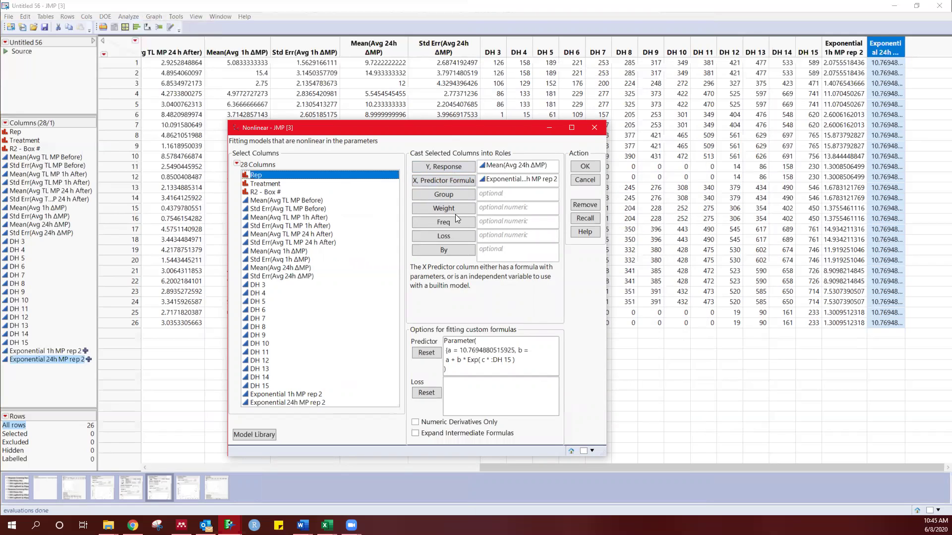
left_click(443, 250)
left_click(579, 167)
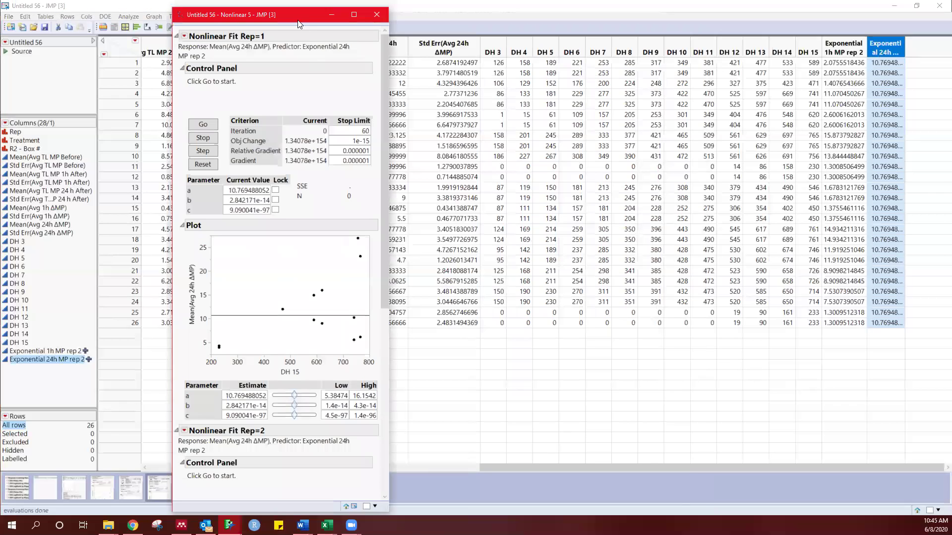
Rerun the Rep=2 fit with a locked and lowered and b set near zero
left_click(176, 36)
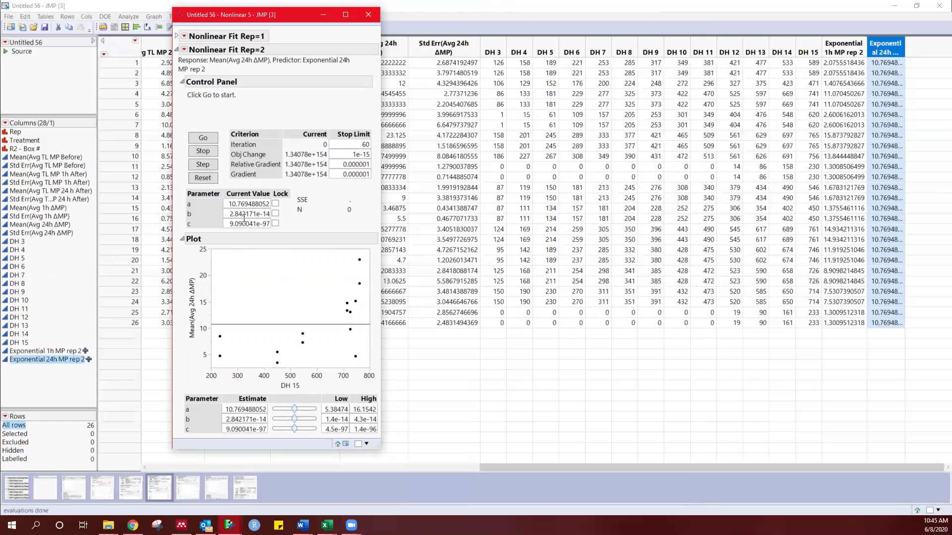
left_click(203, 139)
scroll(262, 279, "down", 2)
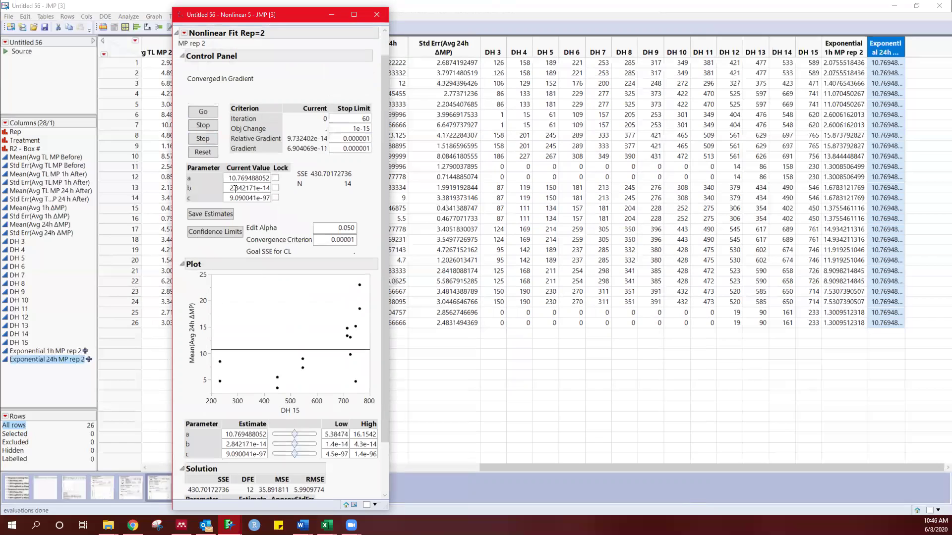
left_click(275, 178)
left_click_drag(294, 434, 276, 436)
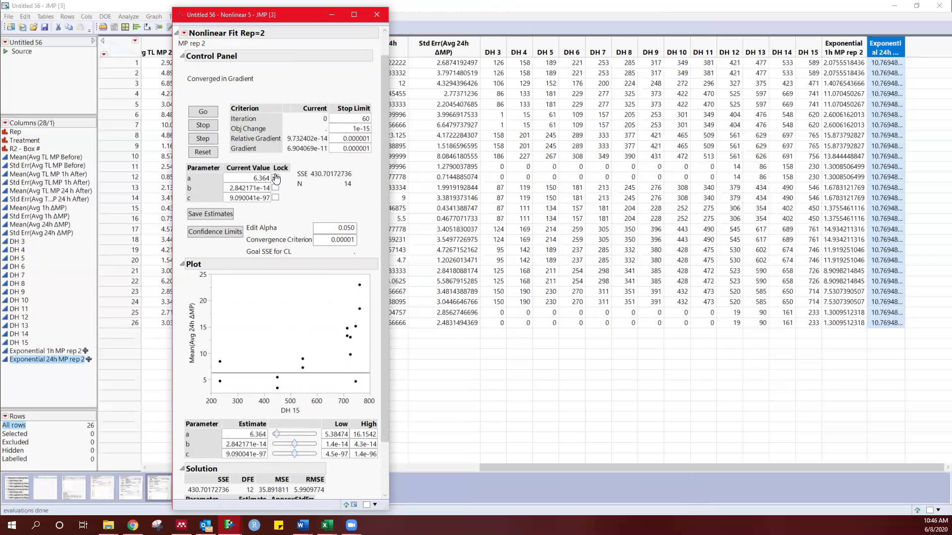
left_click(210, 114)
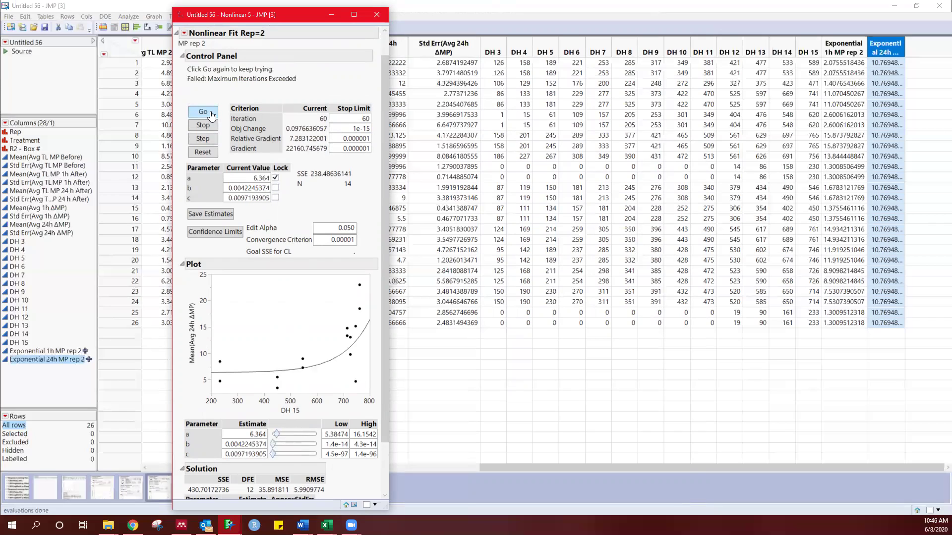
mouse_move(273, 444)
left_mouse_down()
mouse_move(282, 444)
mouse_move(273, 445)
left_mouse_up()
scroll(250, 424, "down", 3)
scroll(251, 425, "up", 3)
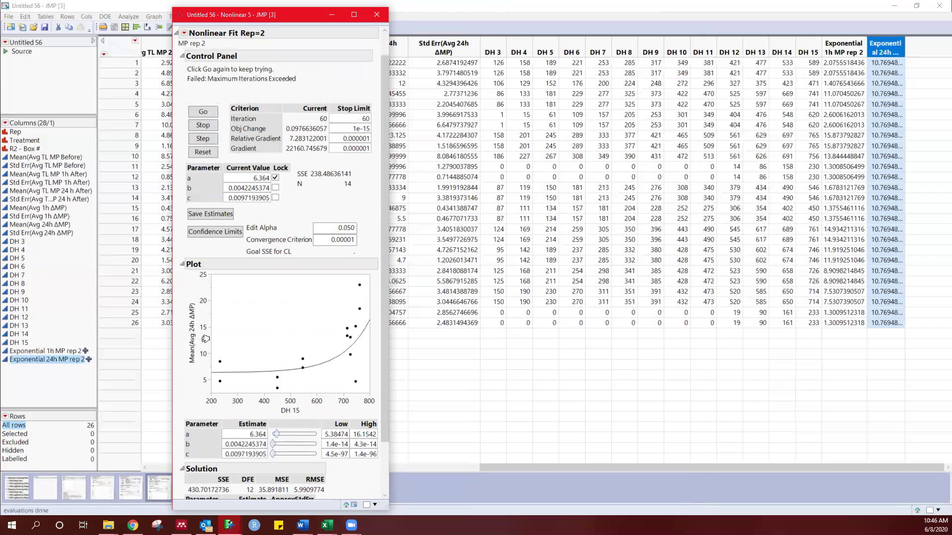
left_click(204, 113)
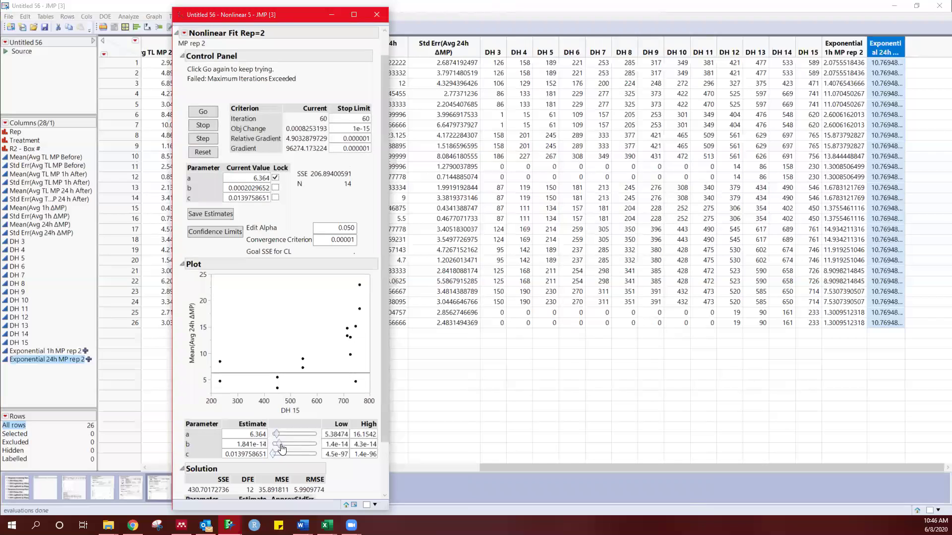
Converge with a at 5.507, save b 0.0000335156 and c 0.0168283837, and close the report
left_click_drag(275, 434, 274, 439)
left_click(213, 112)
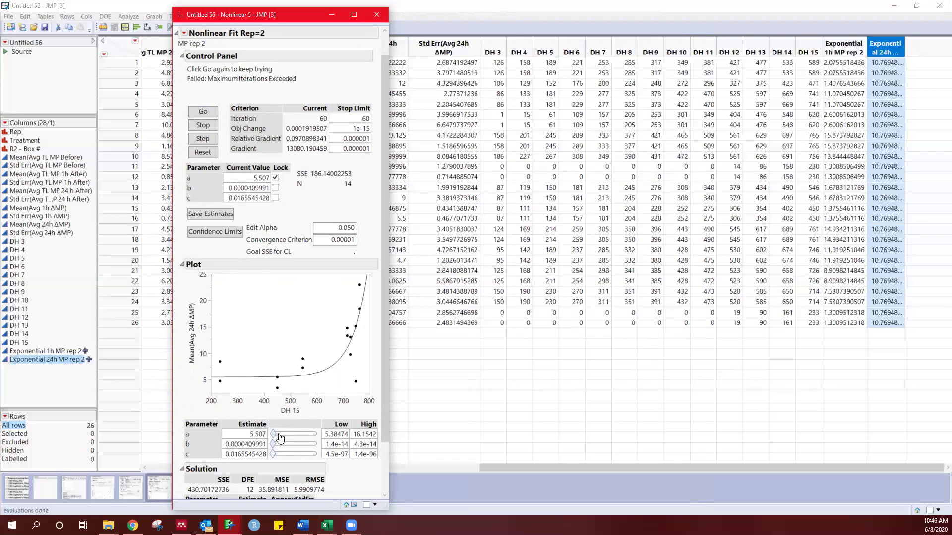
mouse_move(271, 437)
left_click_drag(273, 446, 273, 445)
left_click(207, 112)
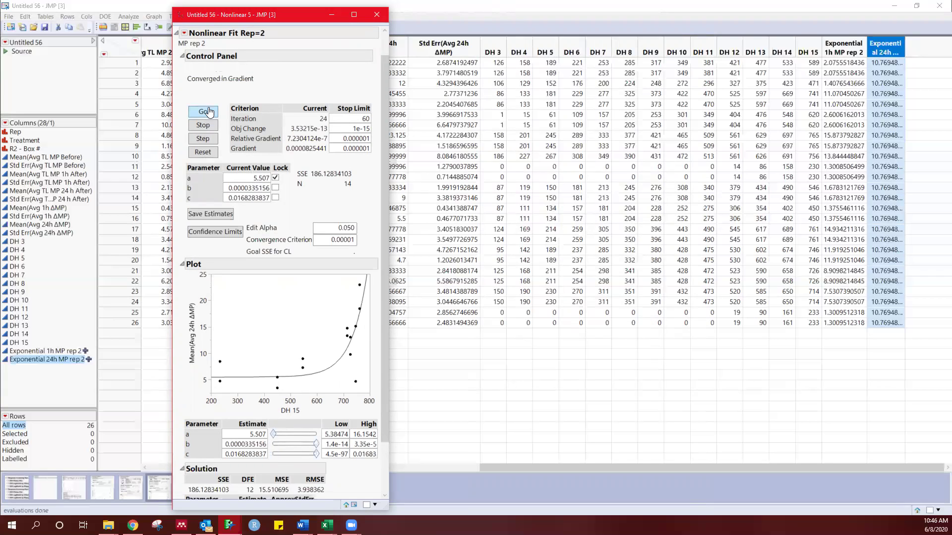
left_click(208, 112)
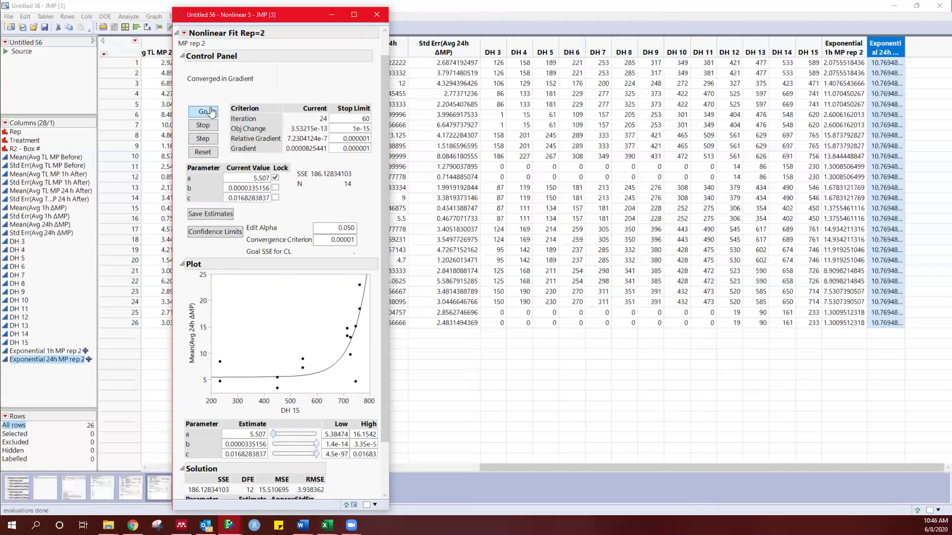
left_click(209, 214)
scroll(318, 437, "down", 3)
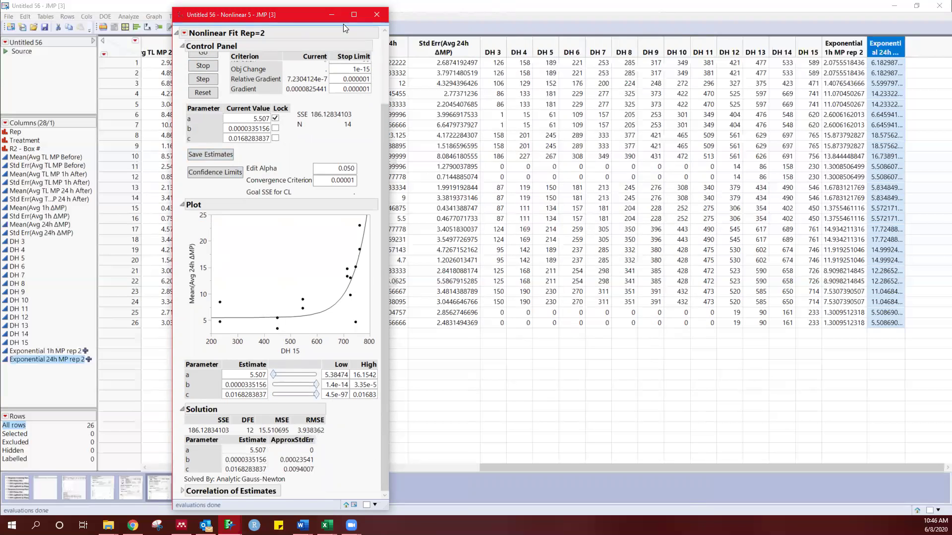
left_click(373, 19)
Relaunch Nonlinear by Rep with Exponential 24h MP rep 2 predictor and Mean(Avg 24h ΔMP) response
left_click(126, 17)
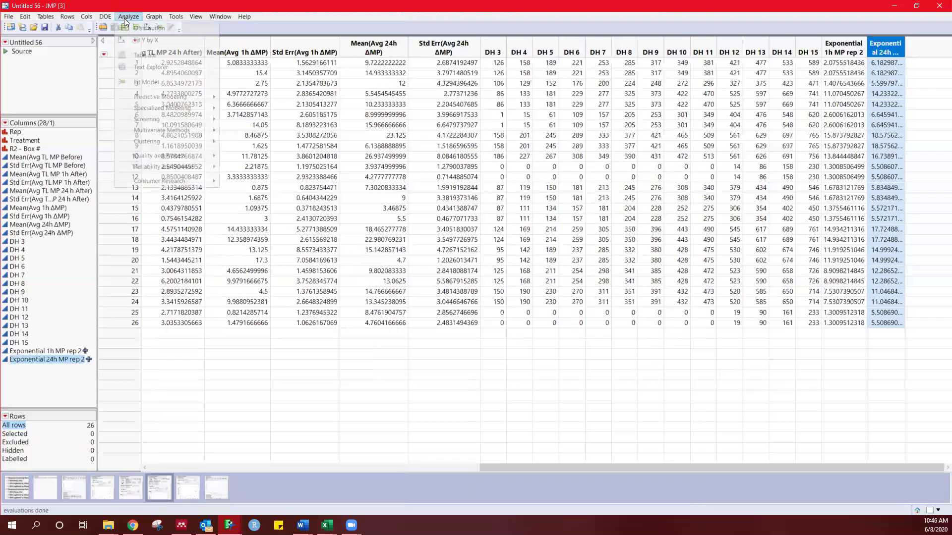
mouse_move(181, 107)
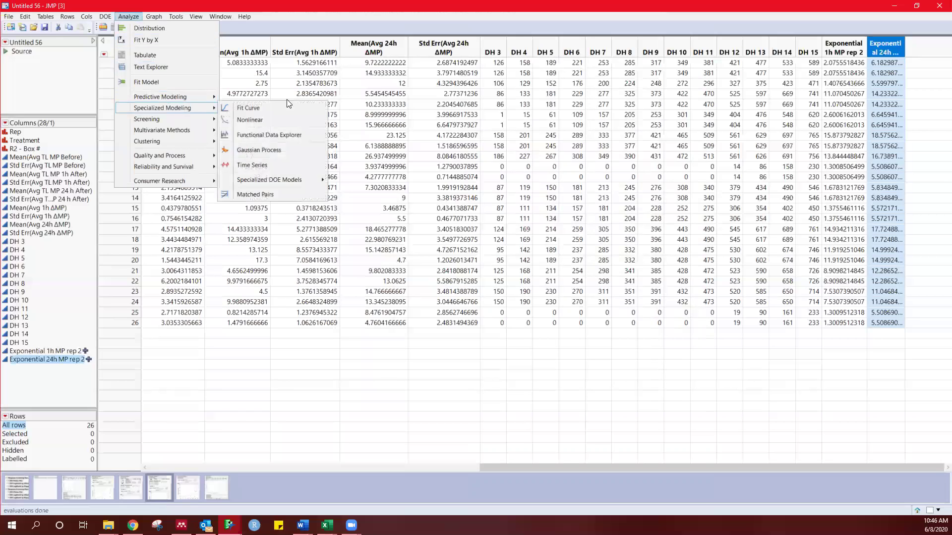
left_click(292, 119)
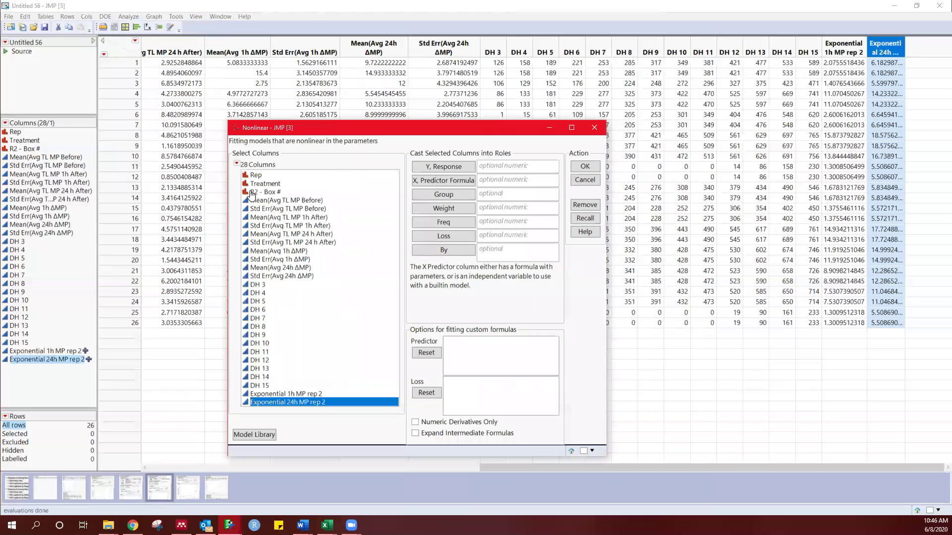
left_click(272, 175)
left_click(442, 252)
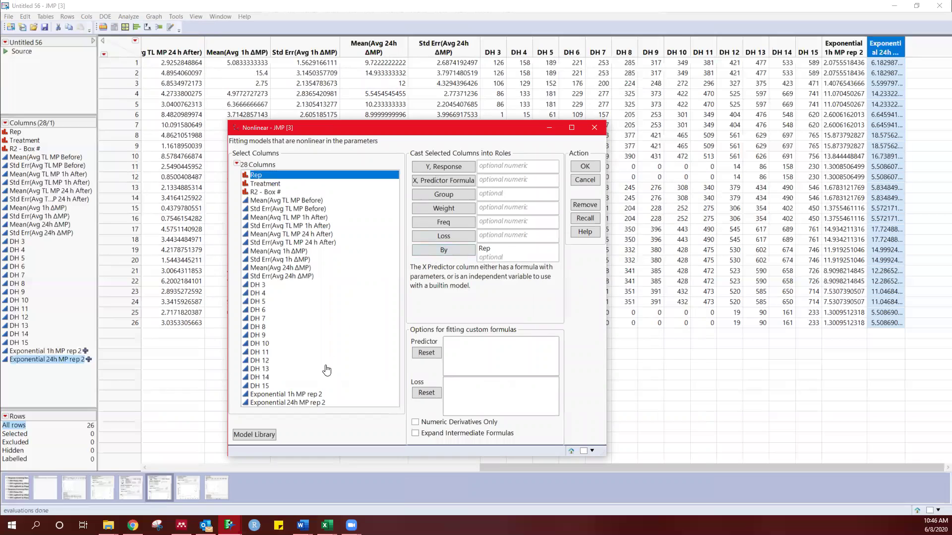
left_click(315, 402)
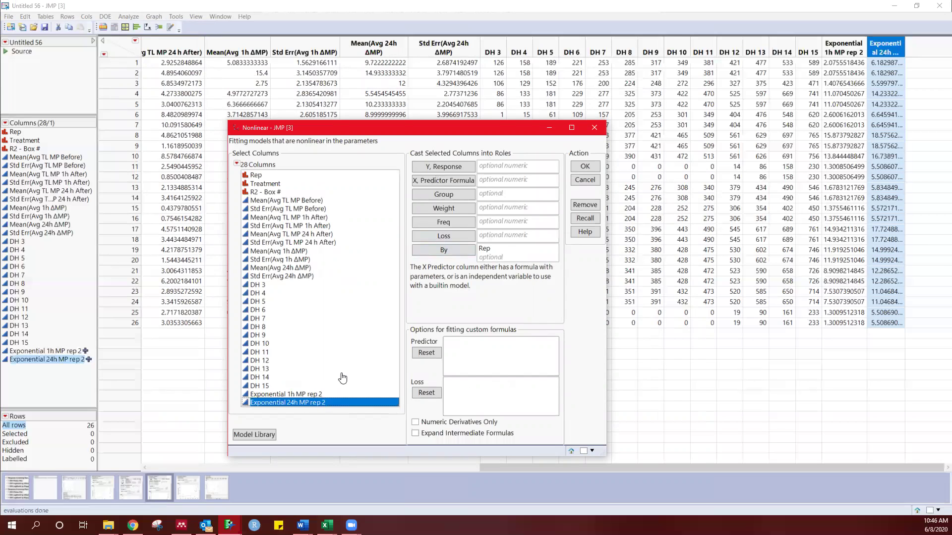
left_click(446, 181)
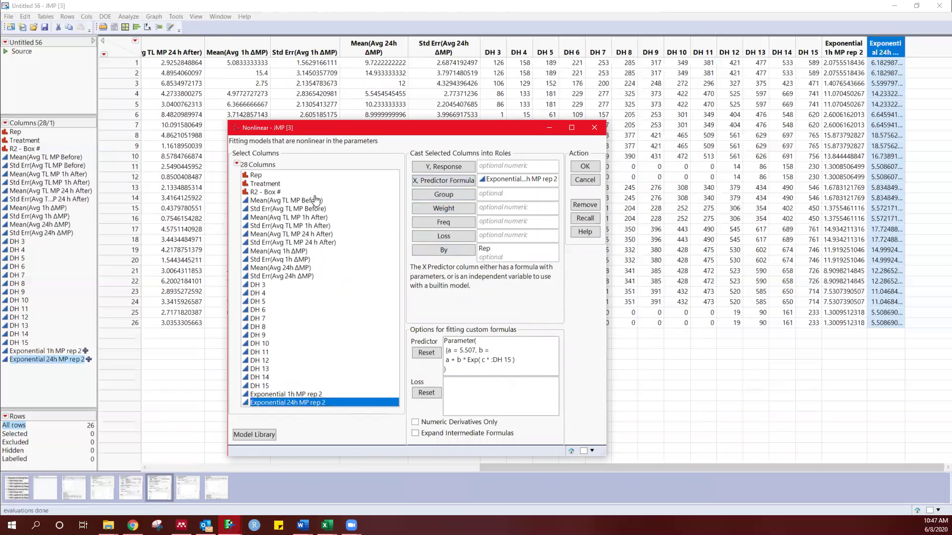
left_click(457, 170)
left_click(585, 166)
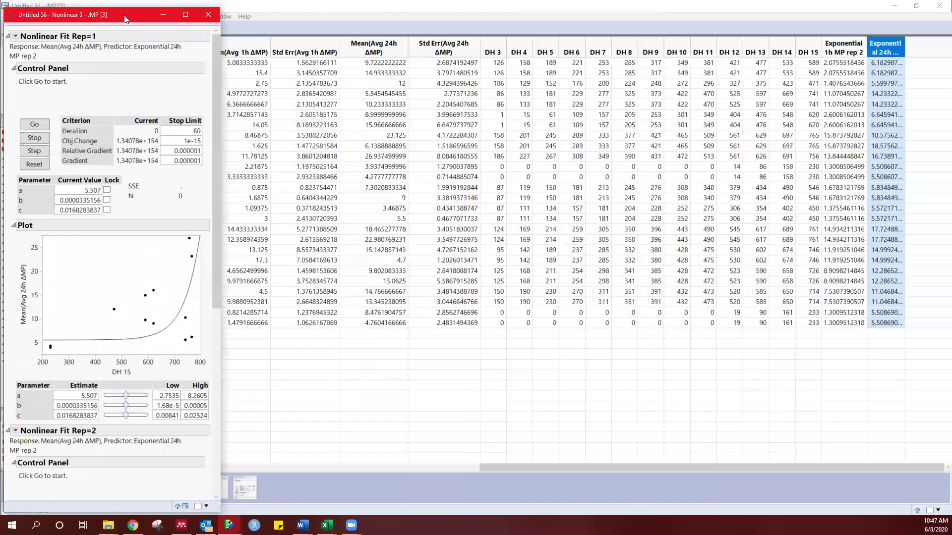
Adjust c and b, converge Rep=2 and save a 6.6318037243, b 1.9950335e-7, c 0.0235019347
left_click_drag(124, 15, 535, 8)
left_click(419, 29)
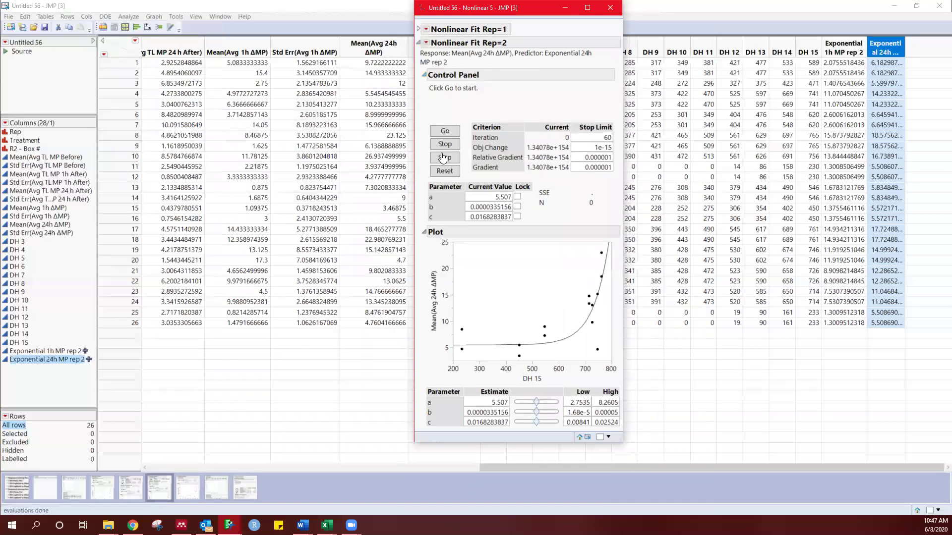
left_click(451, 134)
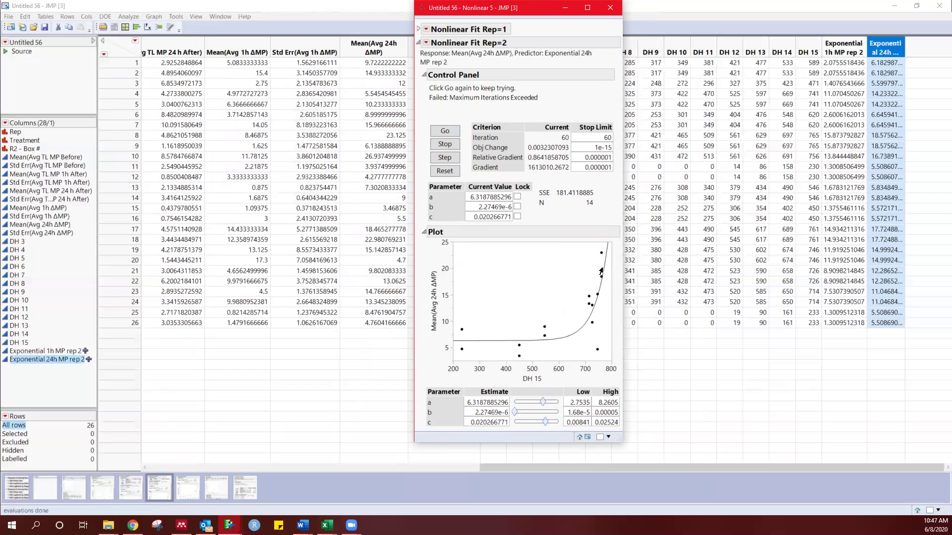
mouse_move(545, 422)
left_mouse_down()
mouse_move(554, 422)
mouse_move(545, 425)
left_mouse_up()
left_click_drag(518, 414, 515, 419)
left_click(445, 131)
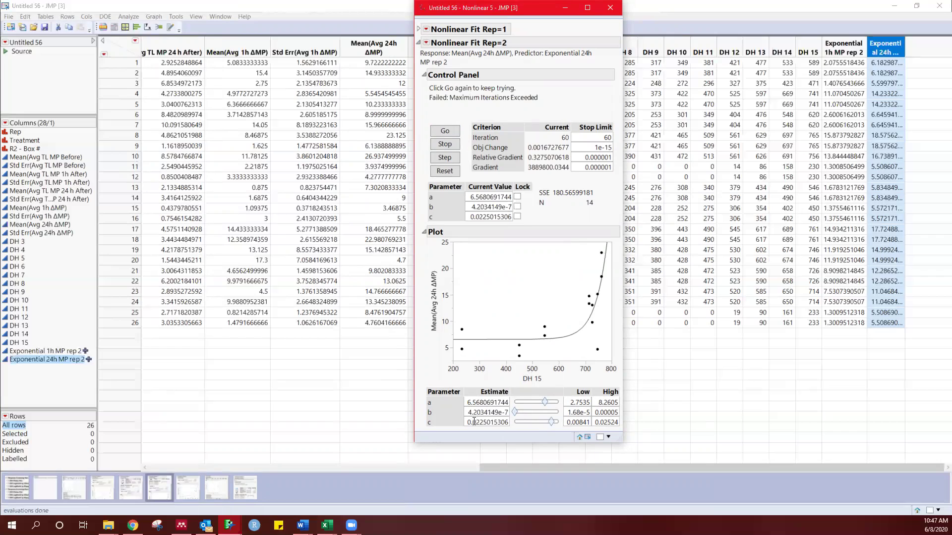
left_click(447, 131)
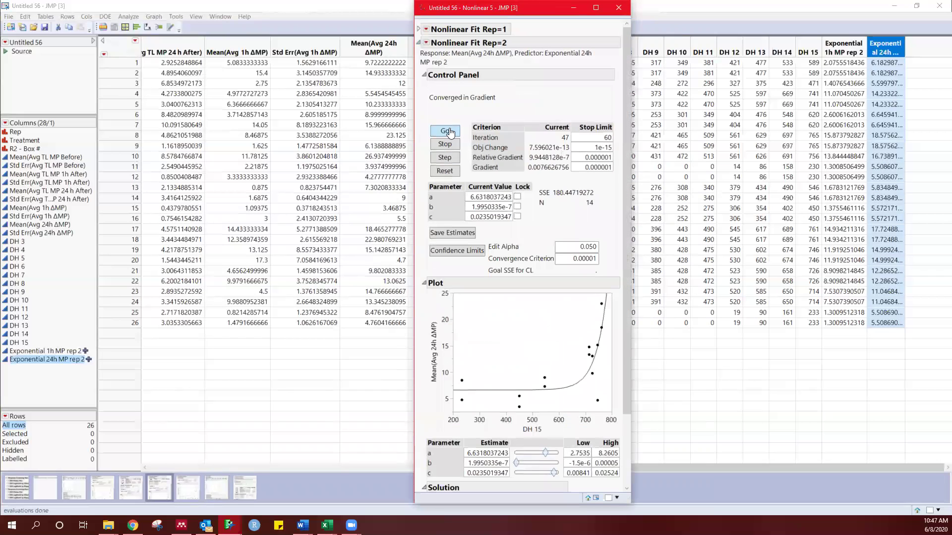
left_click(457, 233)
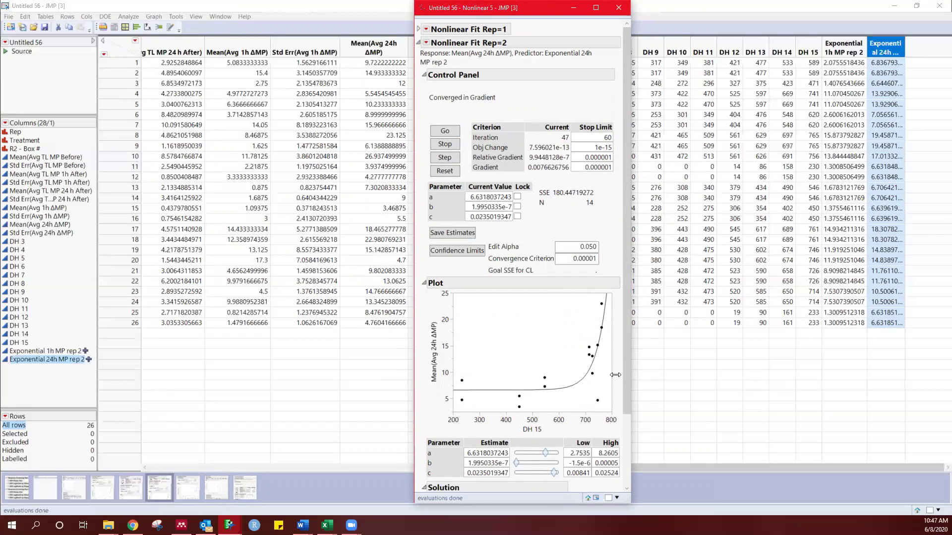
scroll(615, 375, "down", 3)
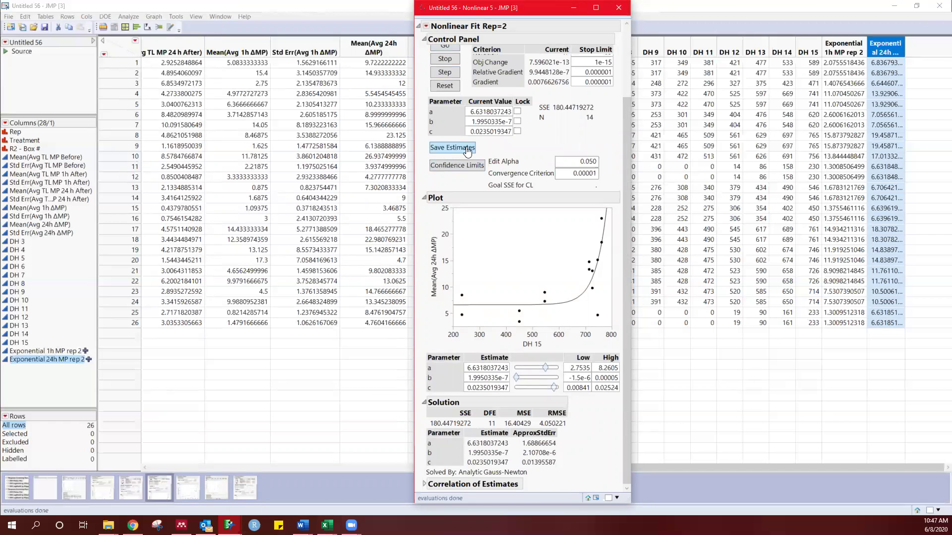
left_click(619, 8)
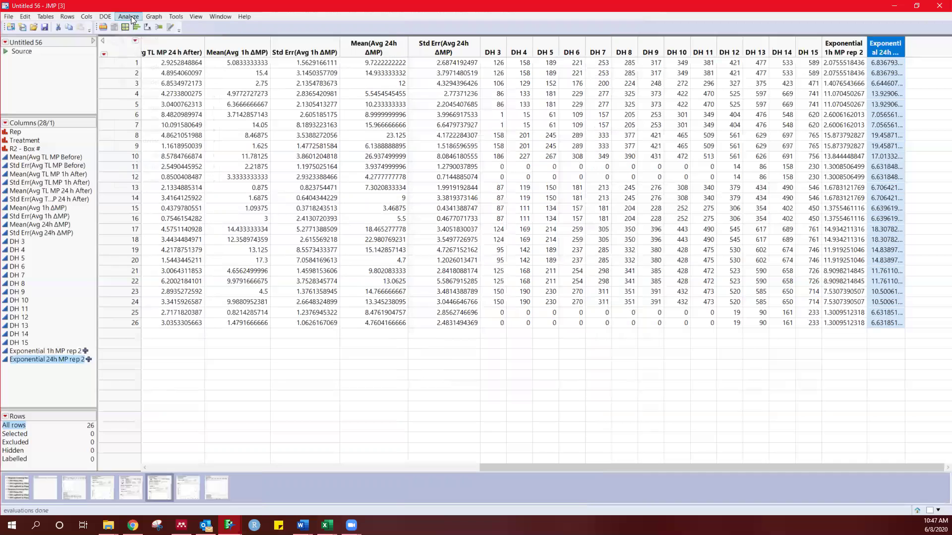
left_click(128, 16)
mouse_move(181, 111)
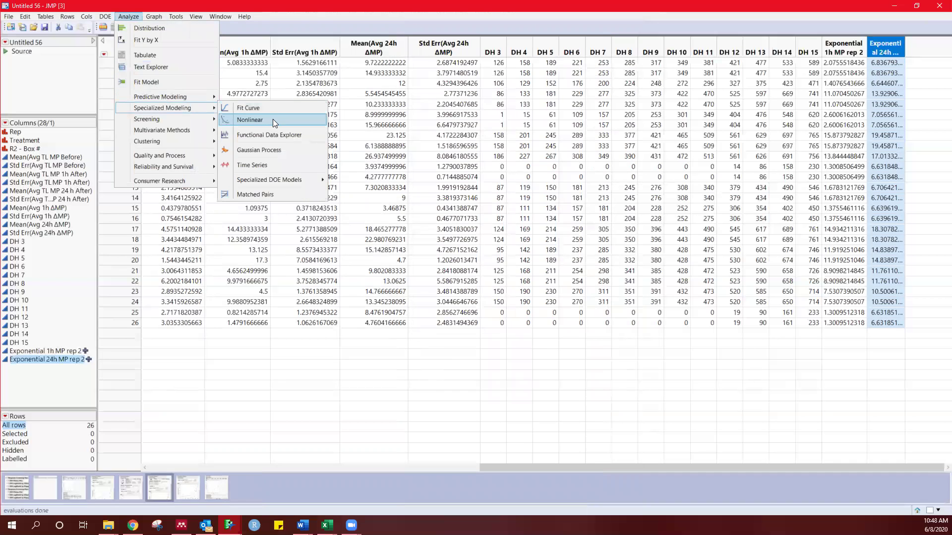
left_click(246, 119)
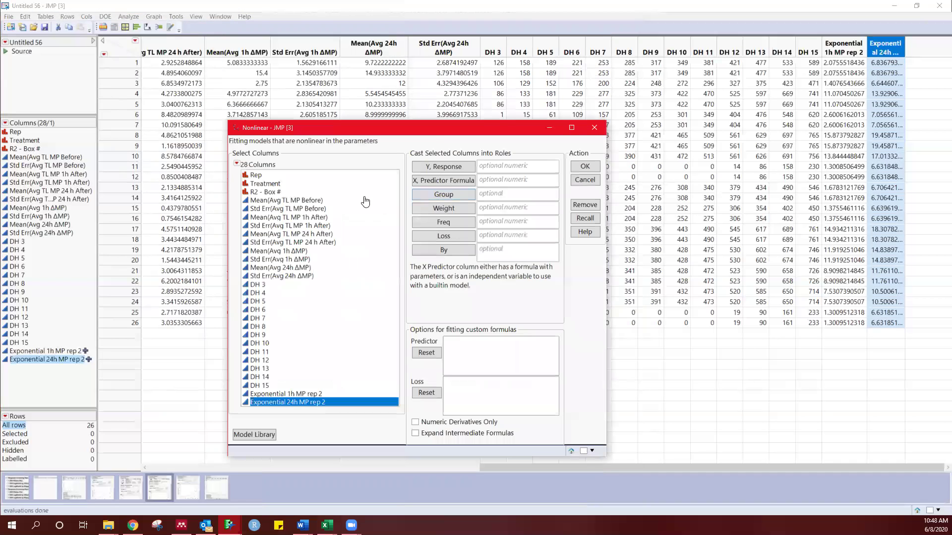
left_click(438, 181)
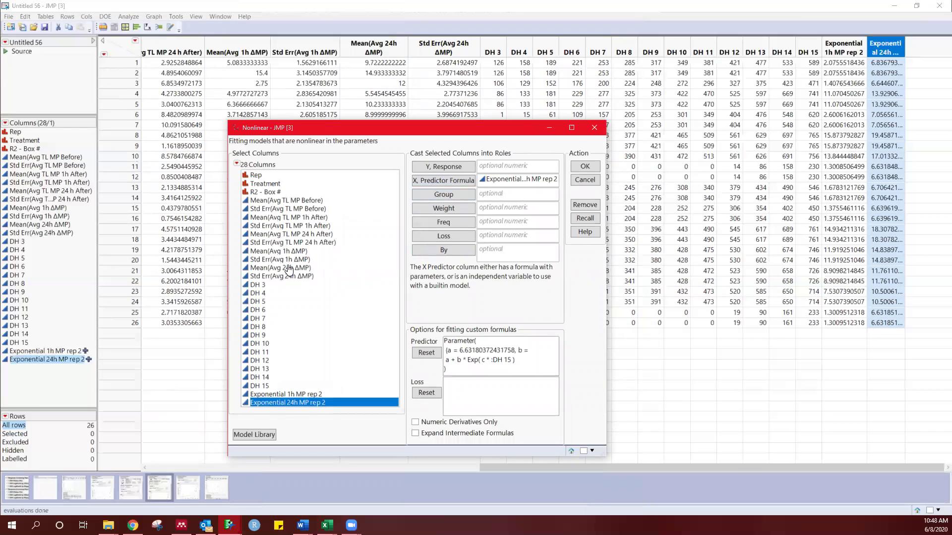
left_click(285, 268)
left_click(443, 168)
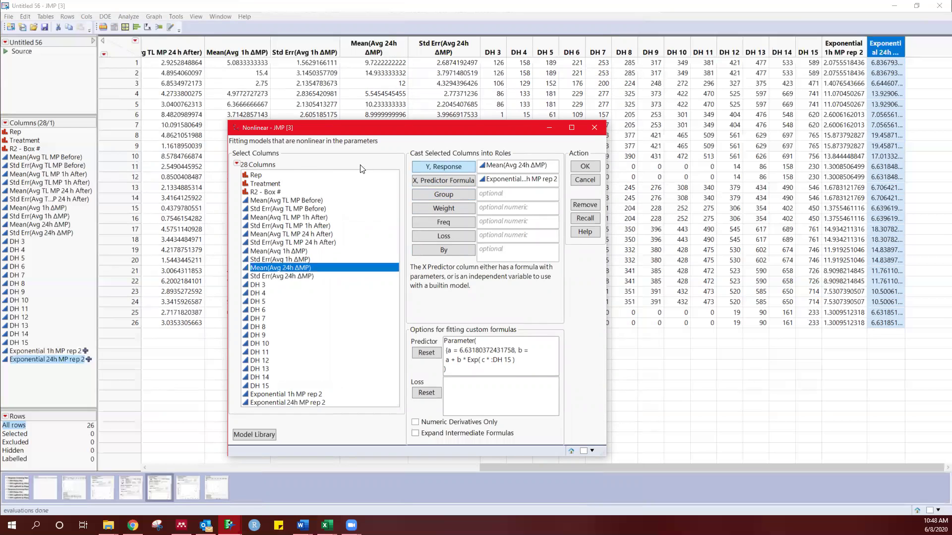
left_click(260, 177)
left_click(466, 257)
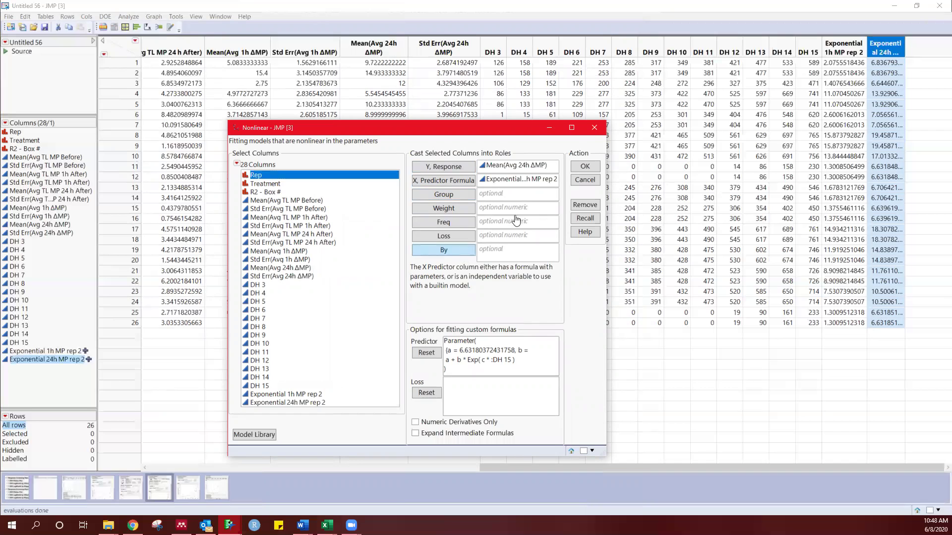
left_click(576, 170)
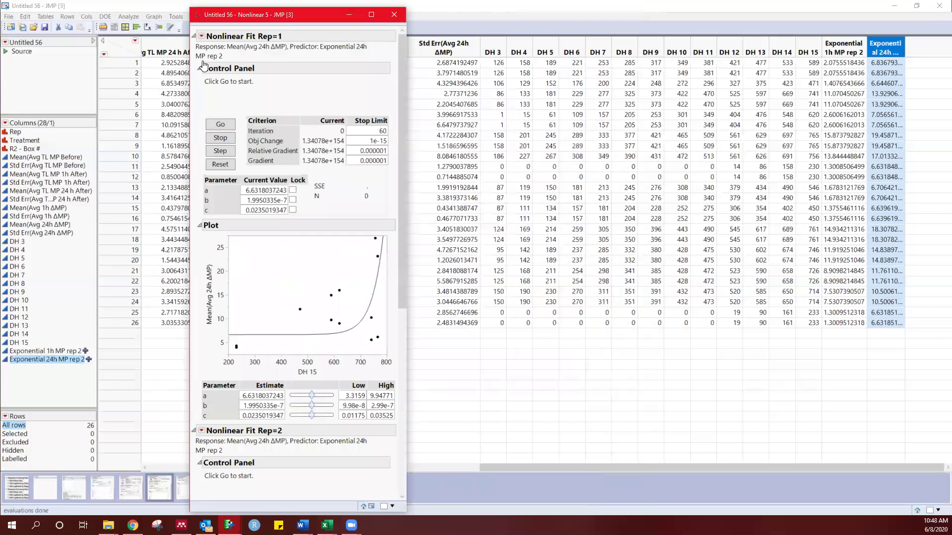
left_click(194, 37)
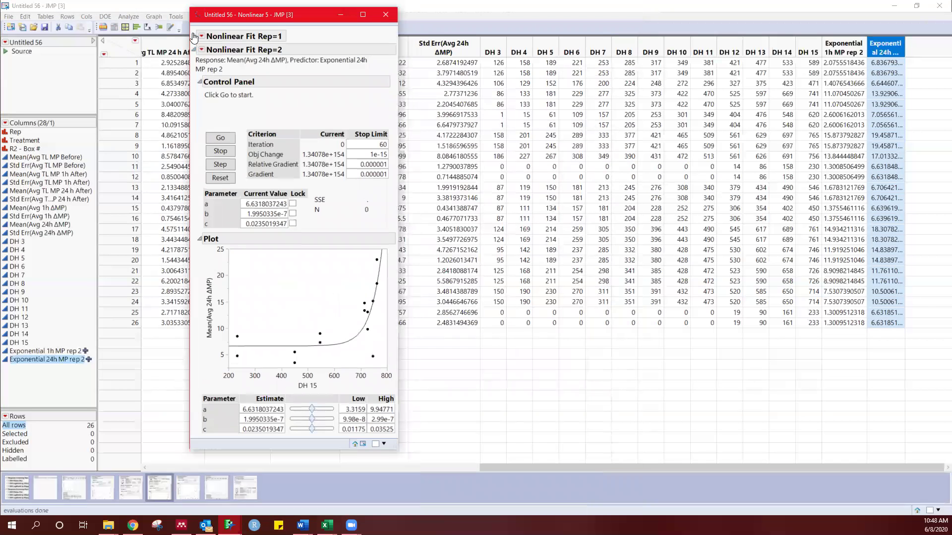
left_click(219, 138)
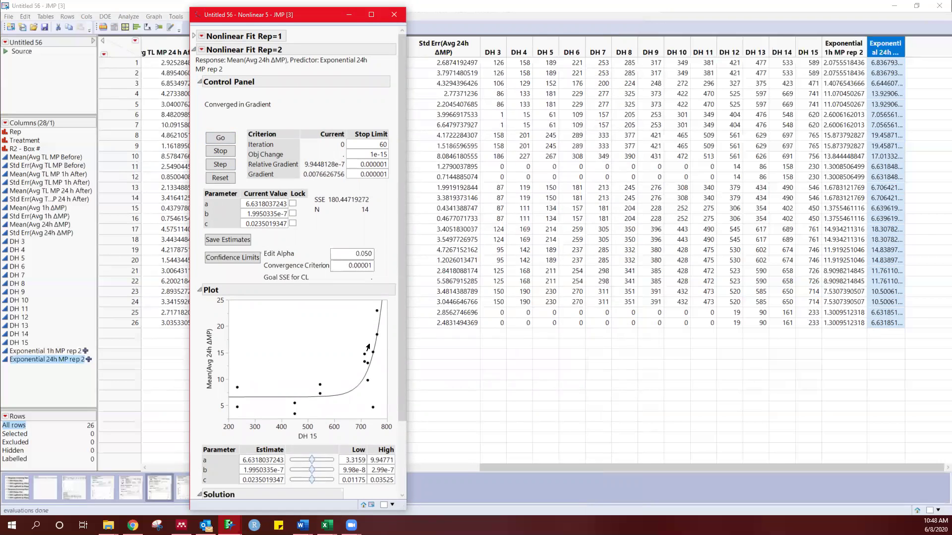
scroll(284, 280, "down", 3)
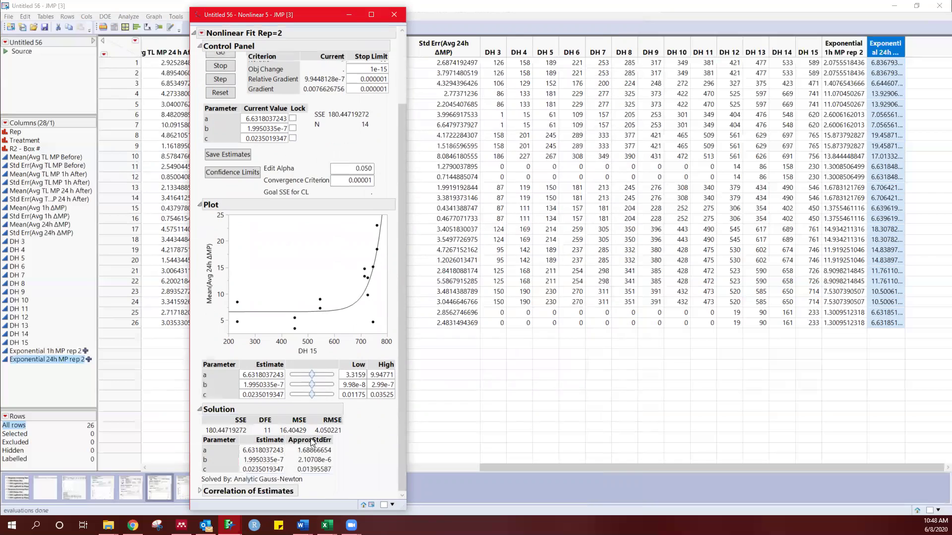
left_click(235, 155)
left_click(385, 17)
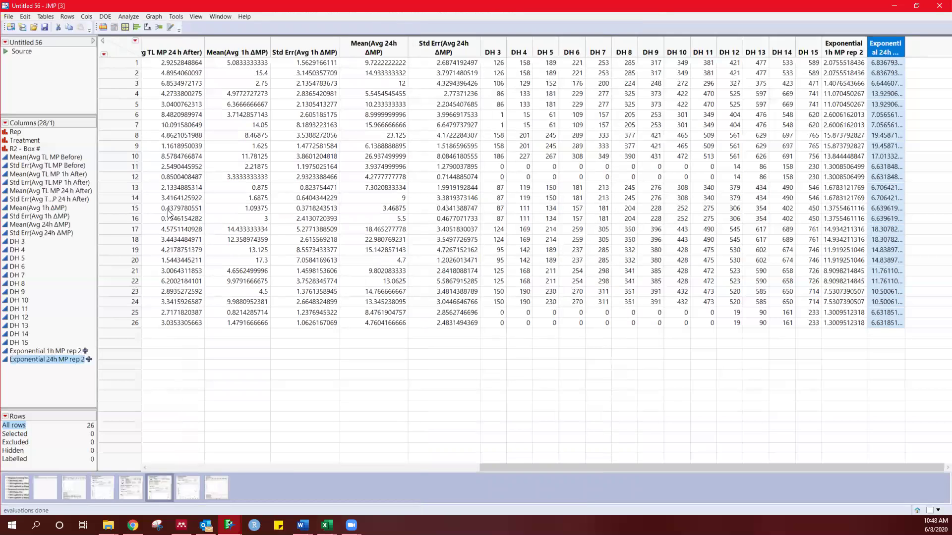
Read parameters a 6.6318037243, b 1.995e-7, c 0.0235019347 in the Exponential 24h MP rep 2 formula
double_click(889, 48)
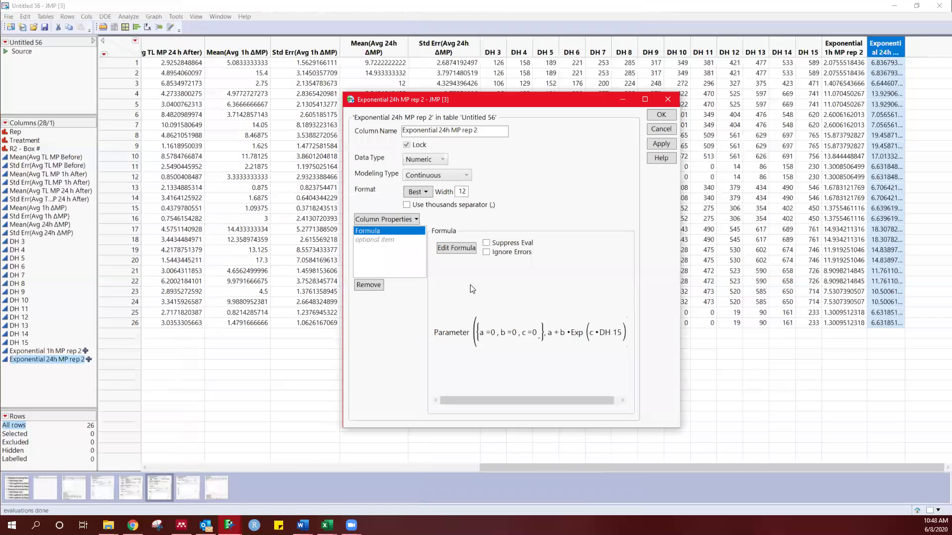
left_click(449, 249)
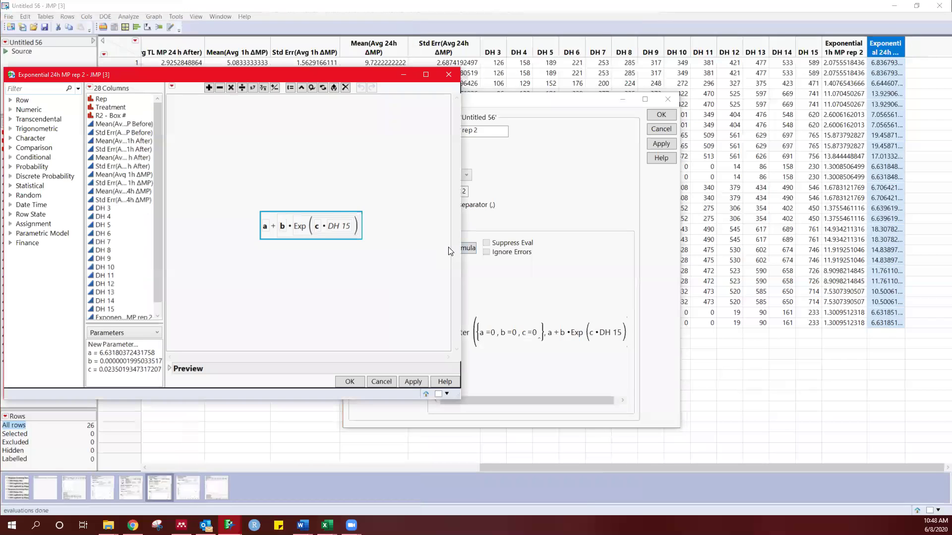
left_click(123, 353)
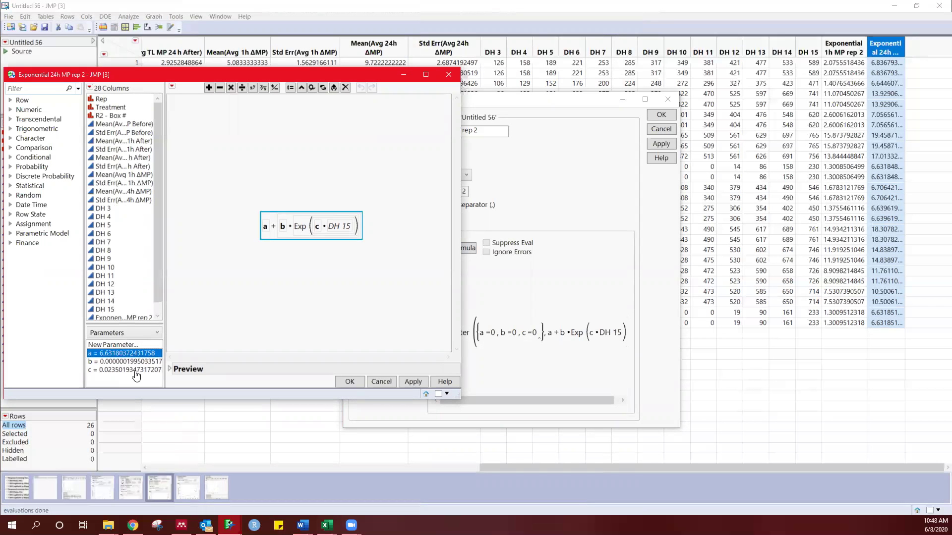
left_click(136, 371)
left_click(144, 353)
left_click(888, 6)
left_click(620, 100)
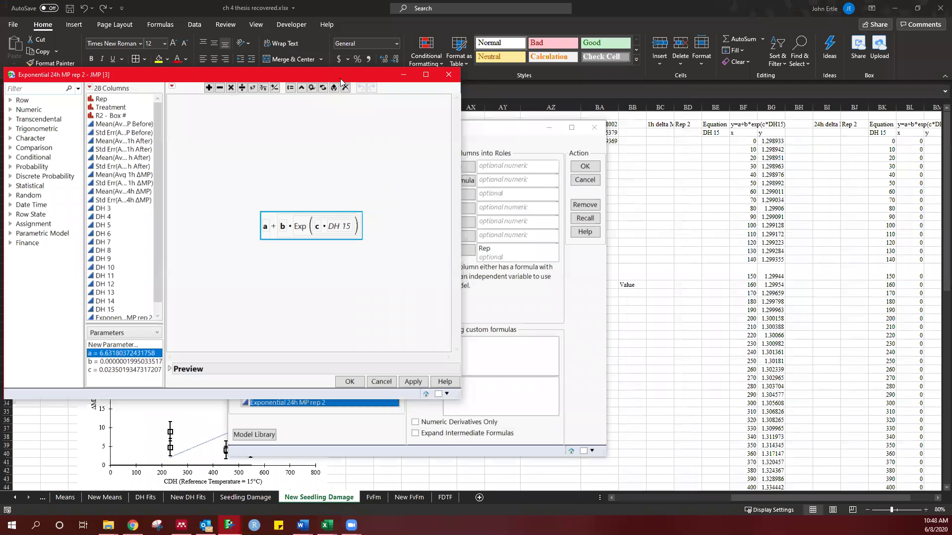
Enter a 6.631803724, b 1.99503E-07 and c 0.023501935 into Value cells BB21:BB23
left_click(341, 84)
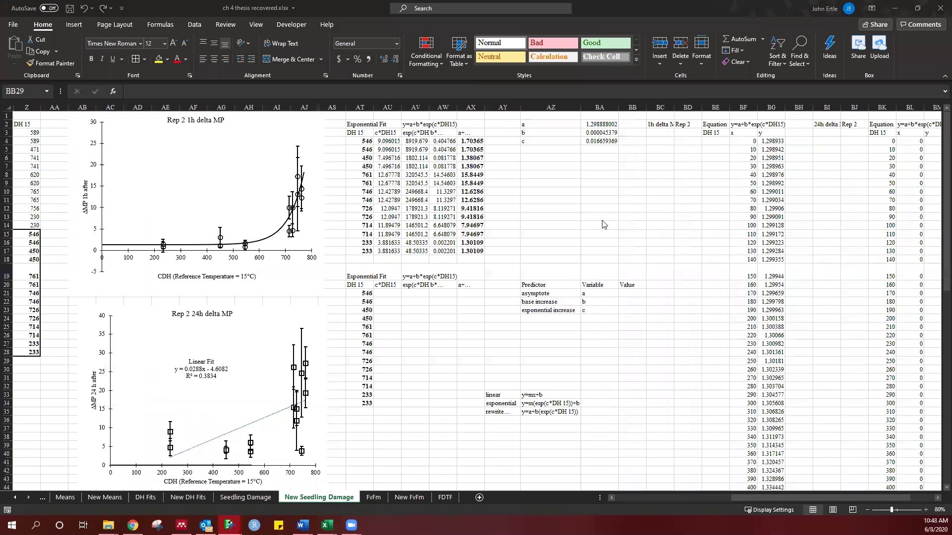
left_click(594, 127)
left_click(628, 293)
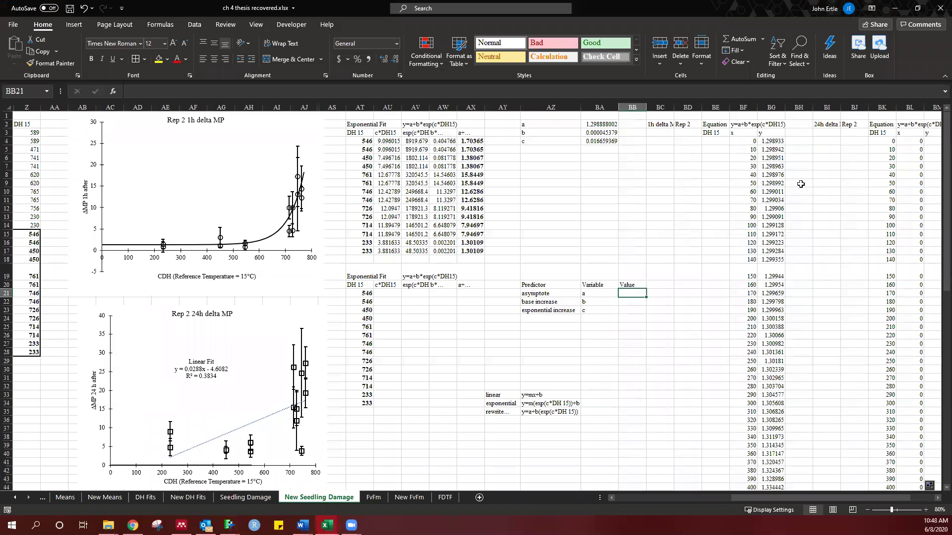
type("6.")
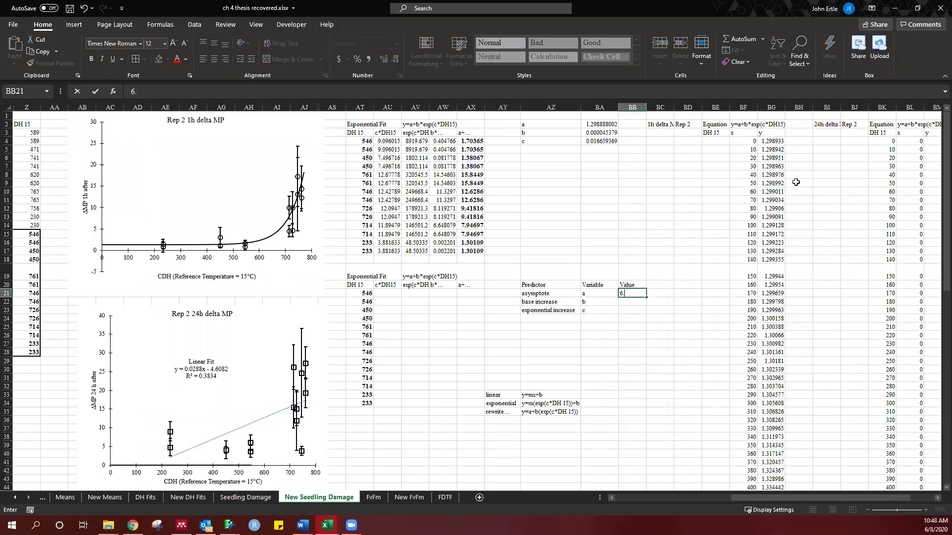
type("63180372431758")
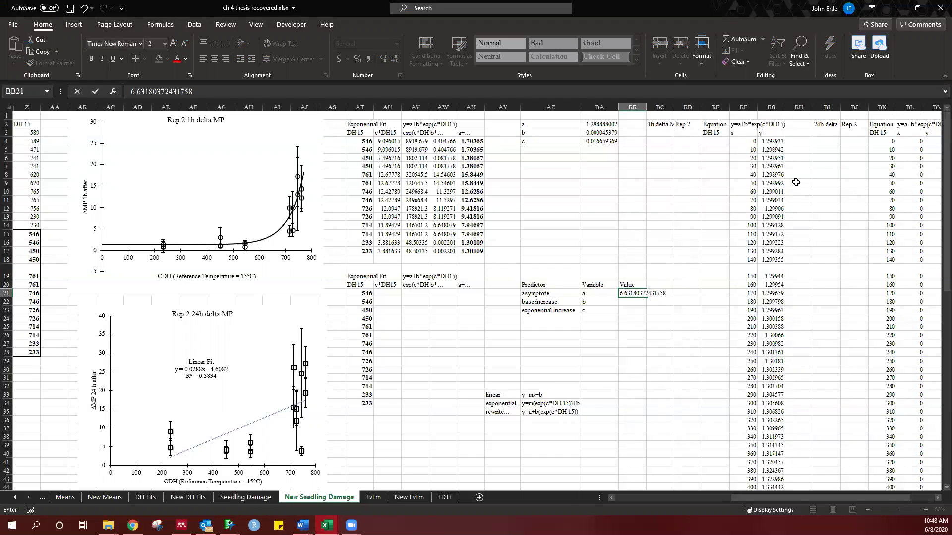
key("Return")
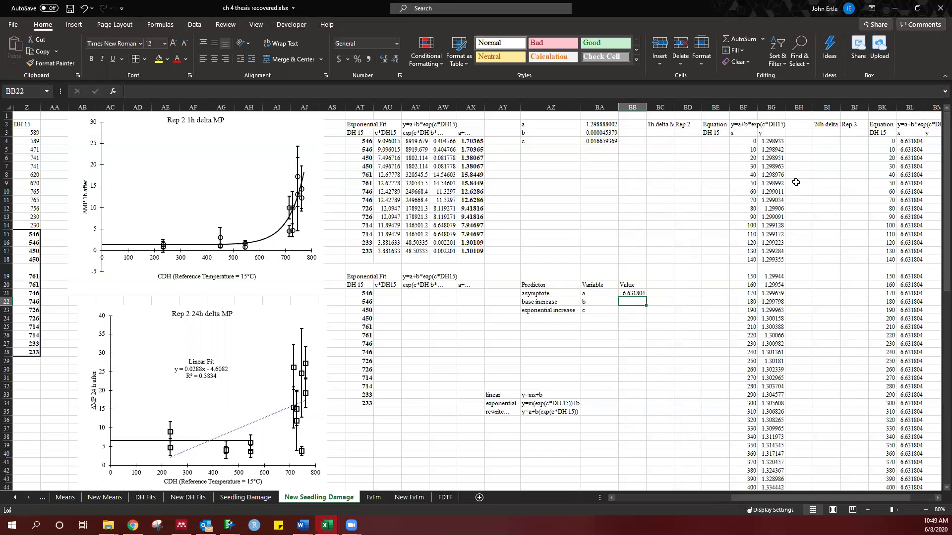
type("0.0")
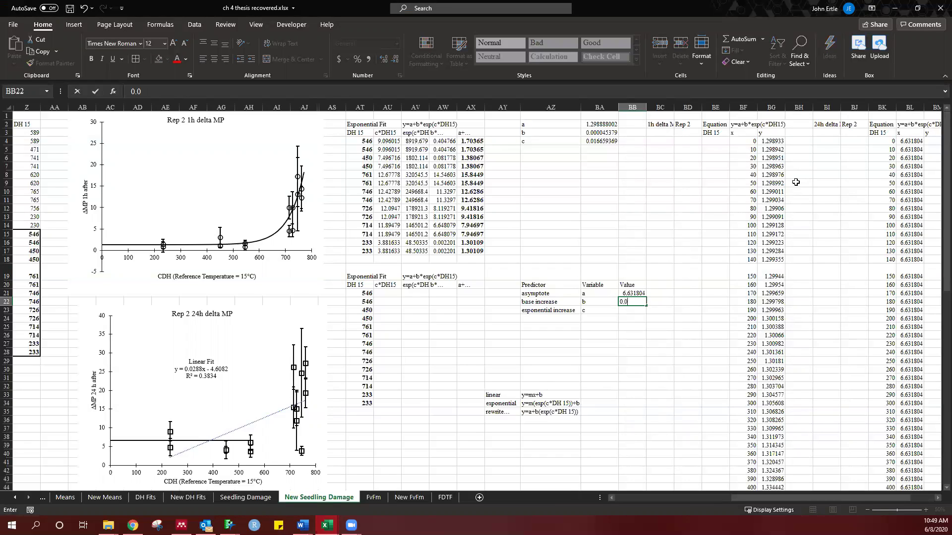
type("0000019950335")
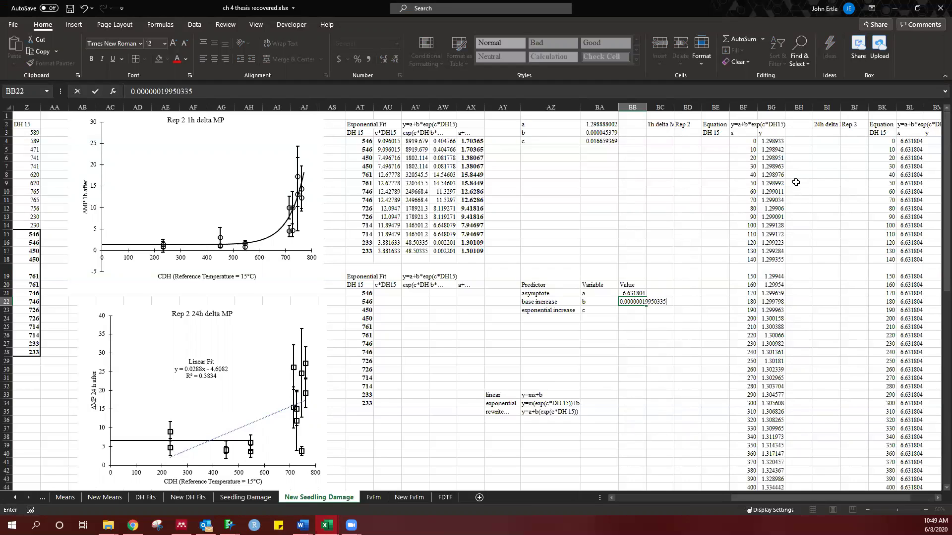
type("17")
key("Return")
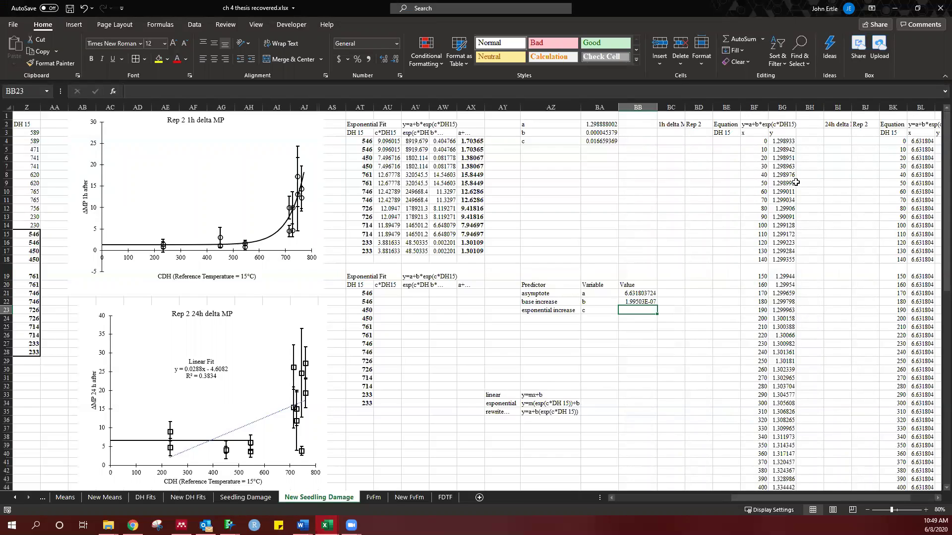
type("0.0235019347317207")
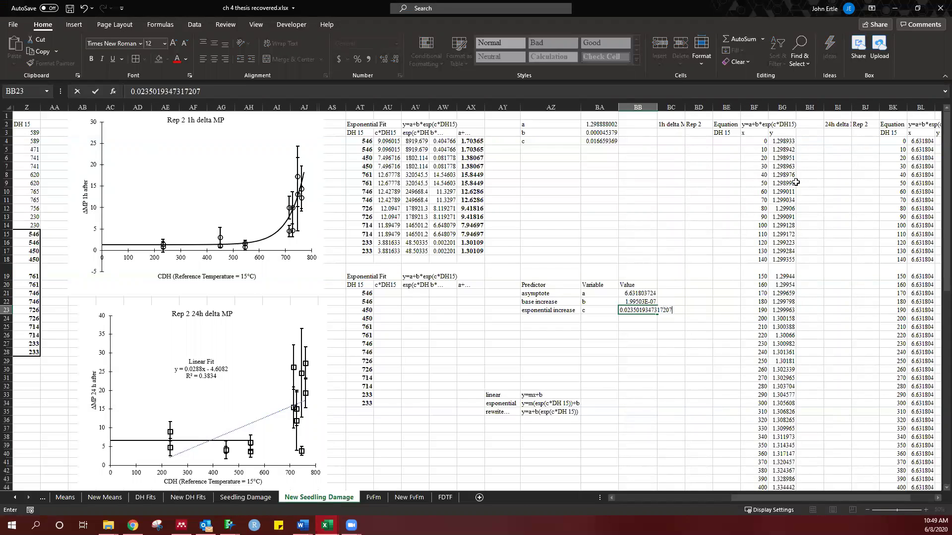
key("Return")
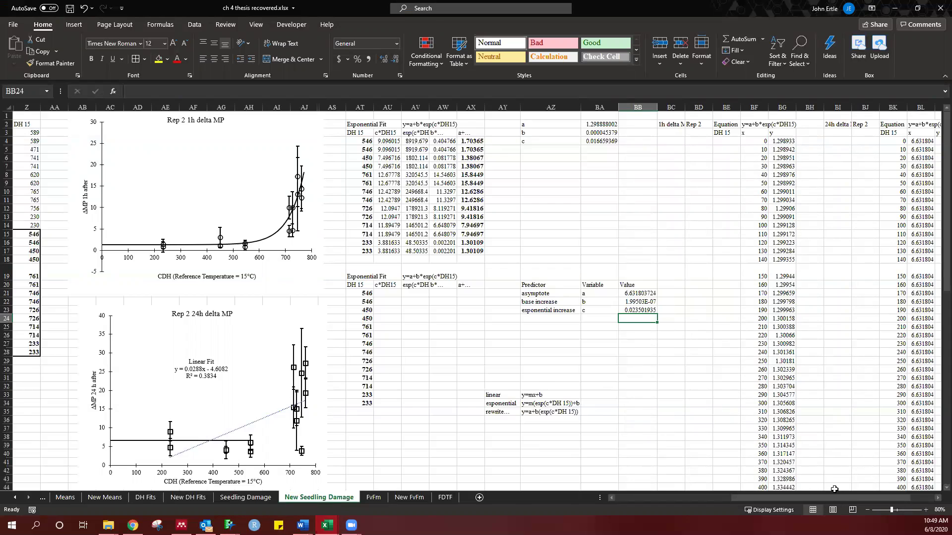
Change BL4's BB22 and BB23 references to absolute $BB$22 and $BB$23
left_click_drag(845, 502, 859, 502)
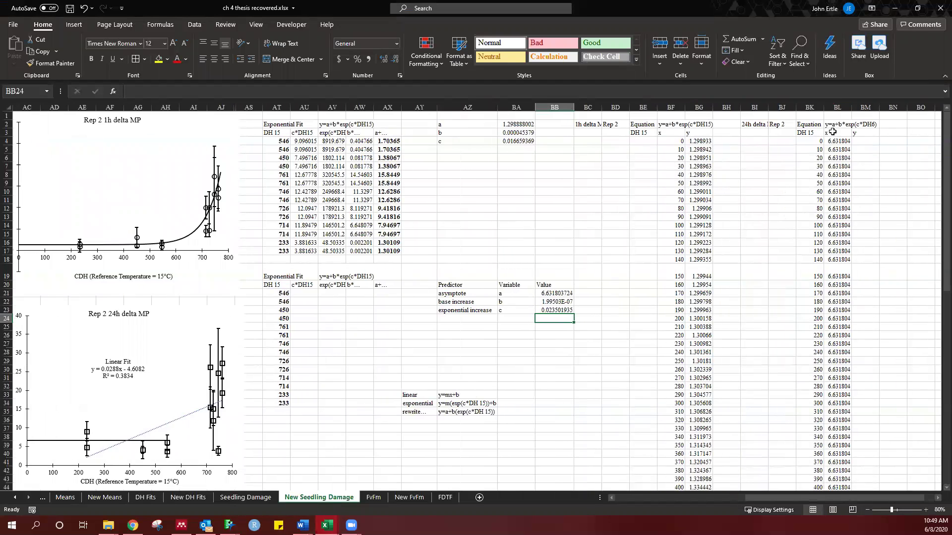
left_click(842, 122)
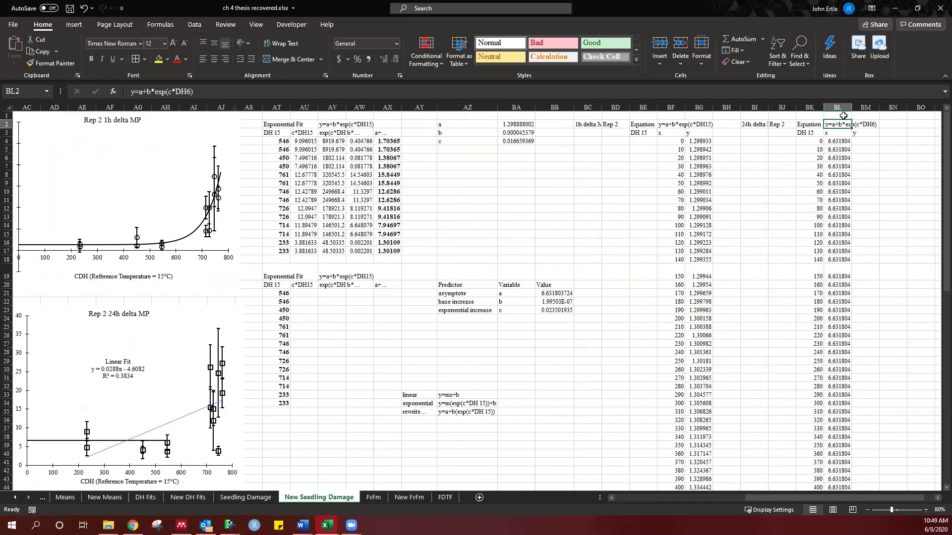
left_click(841, 141)
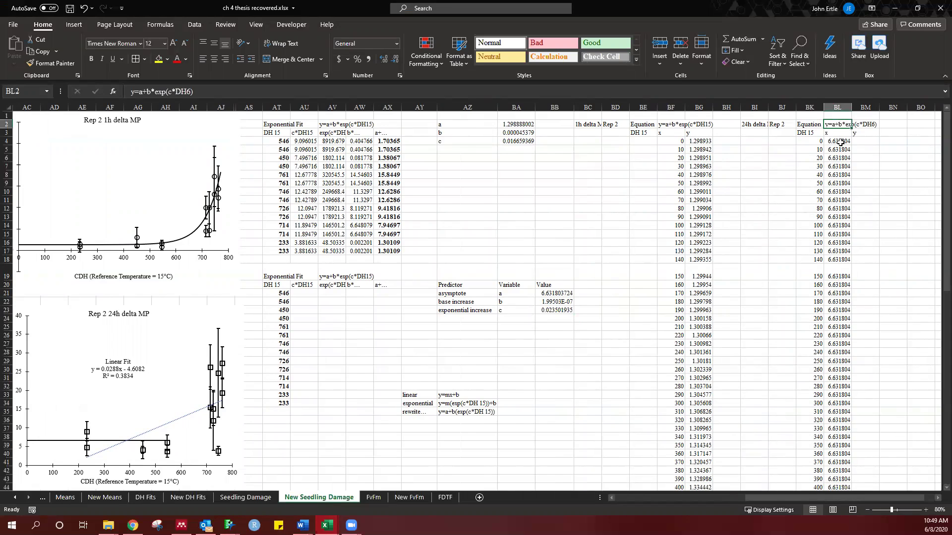
left_click(313, 89)
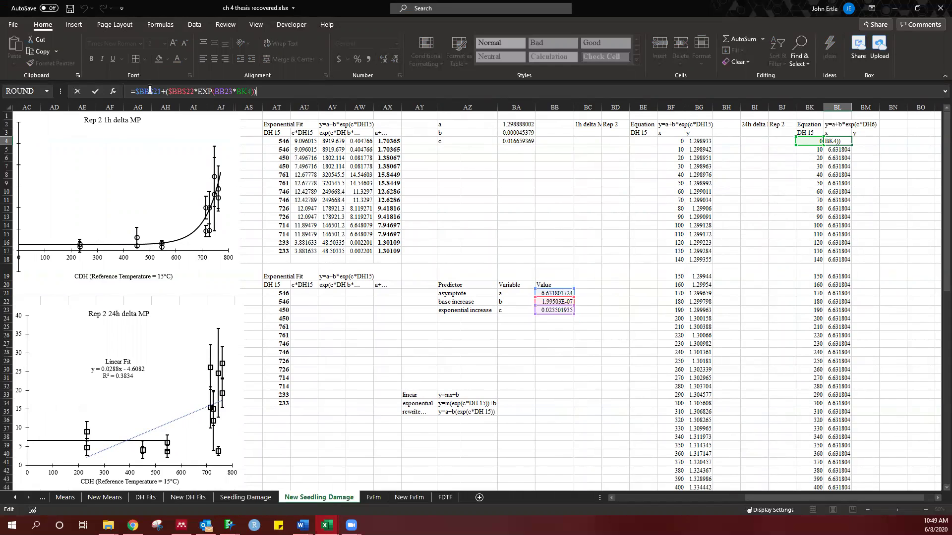
left_click(182, 93)
key("F4")
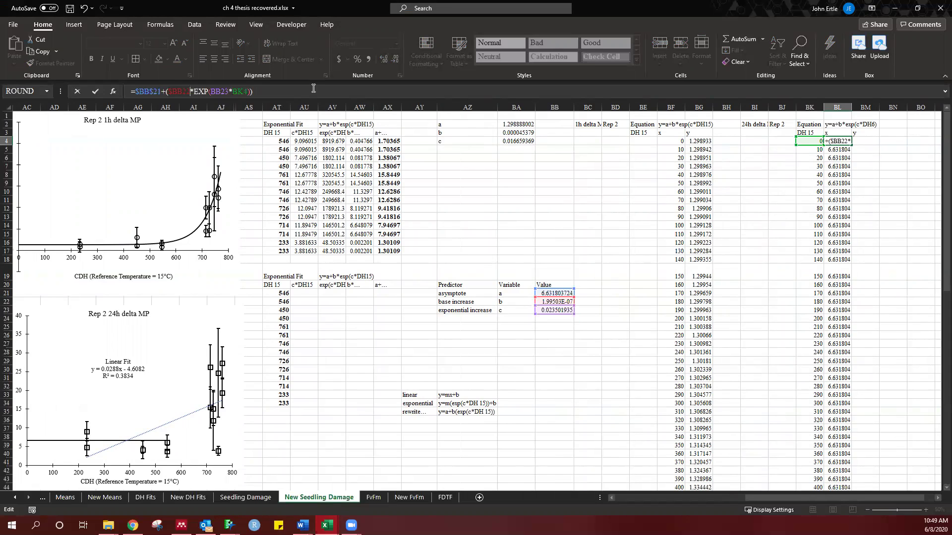
key("F4")
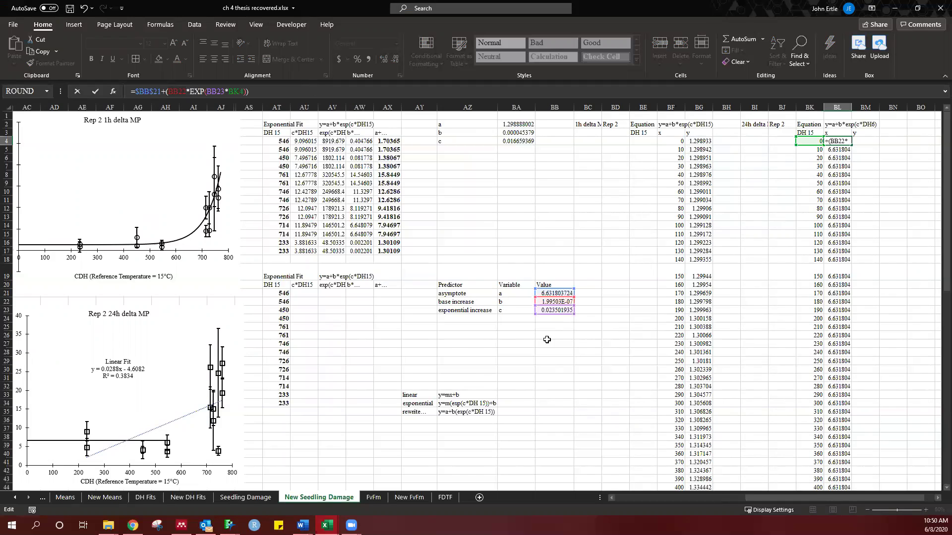
key("F4")
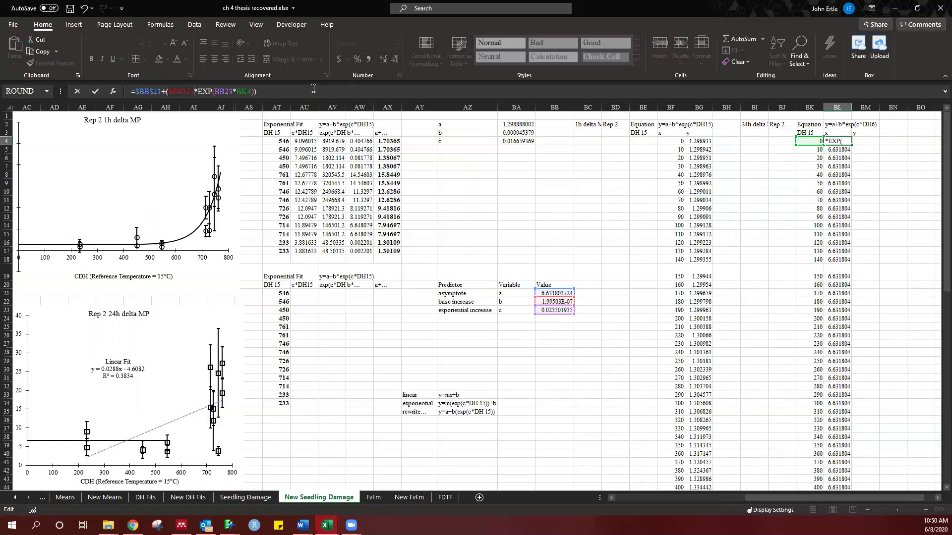
left_click(231, 94)
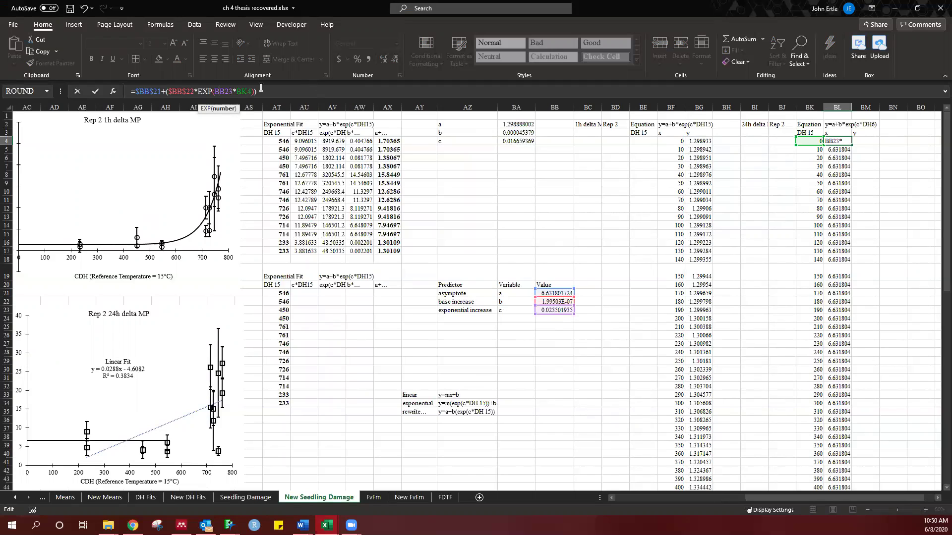
key("F4")
left_click(255, 92)
key("End")
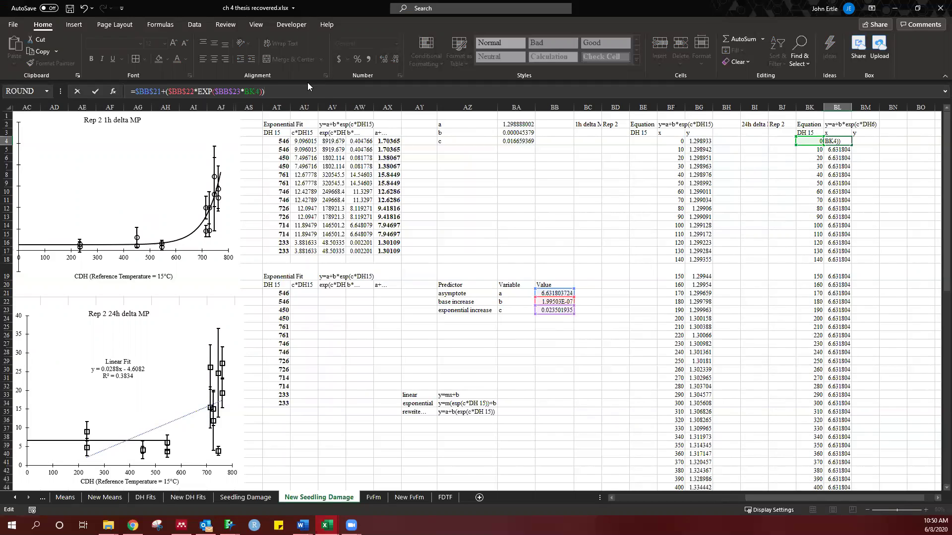
key("Return")
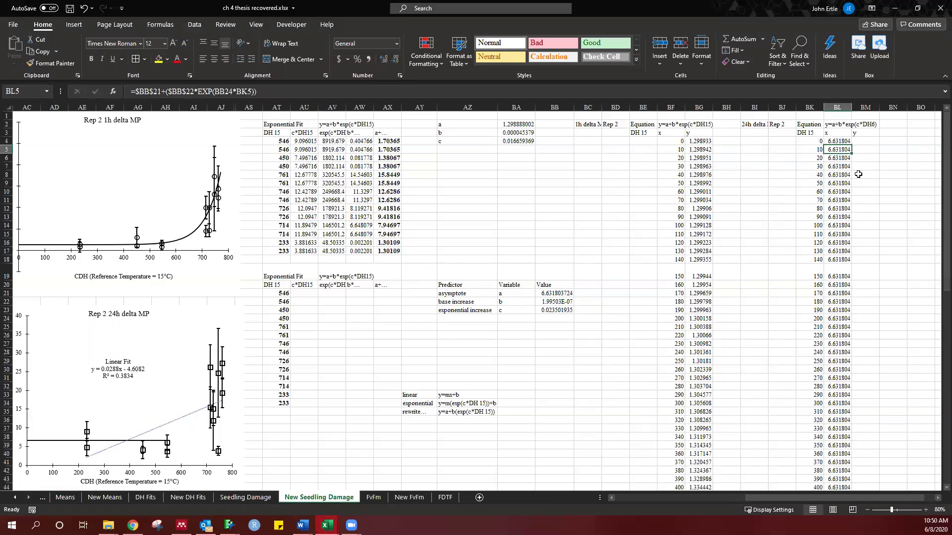
Compare the BL4 fit formula with the 1h fit formula in BG4
scroll(849, 162, "down", 10)
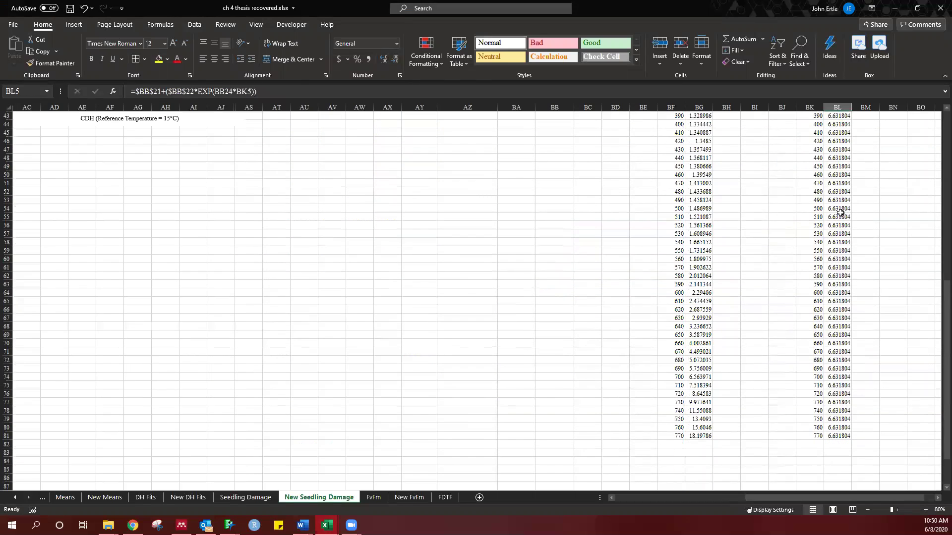
scroll(841, 212, "up", 10)
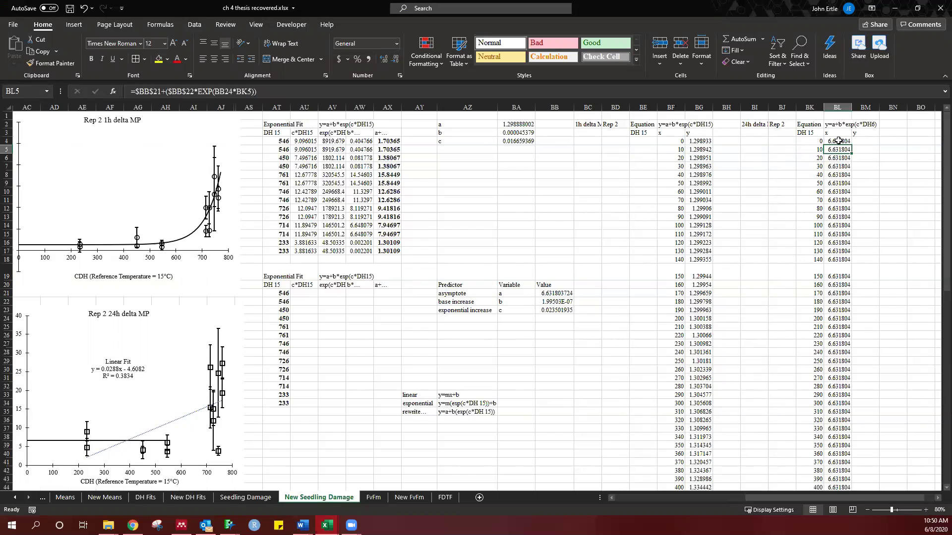
left_click(837, 141)
left_click(323, 92)
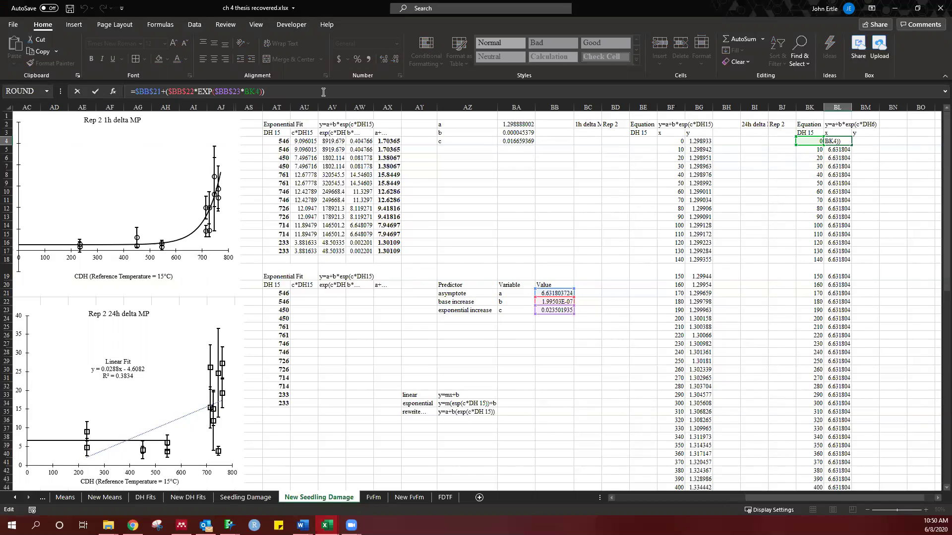
scroll(827, 325, "down", 14)
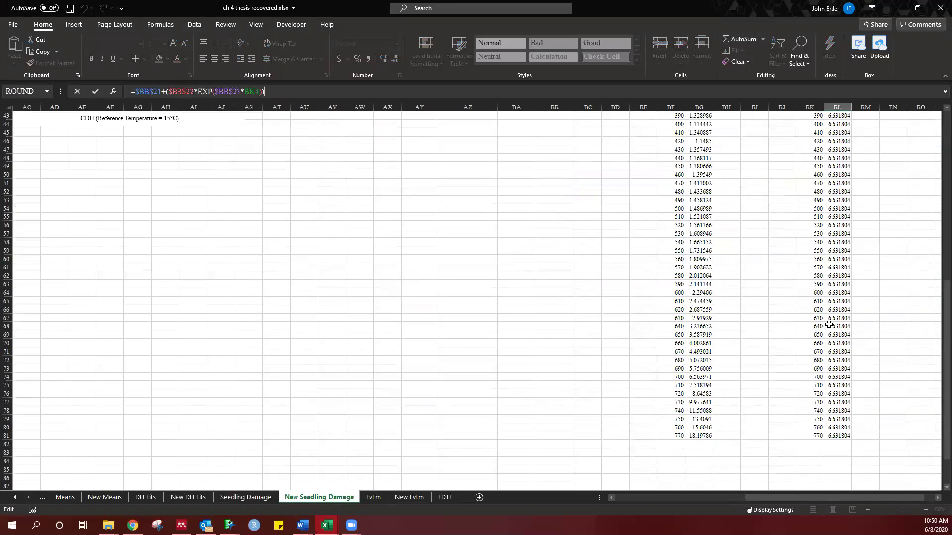
scroll(825, 322, "up", 14)
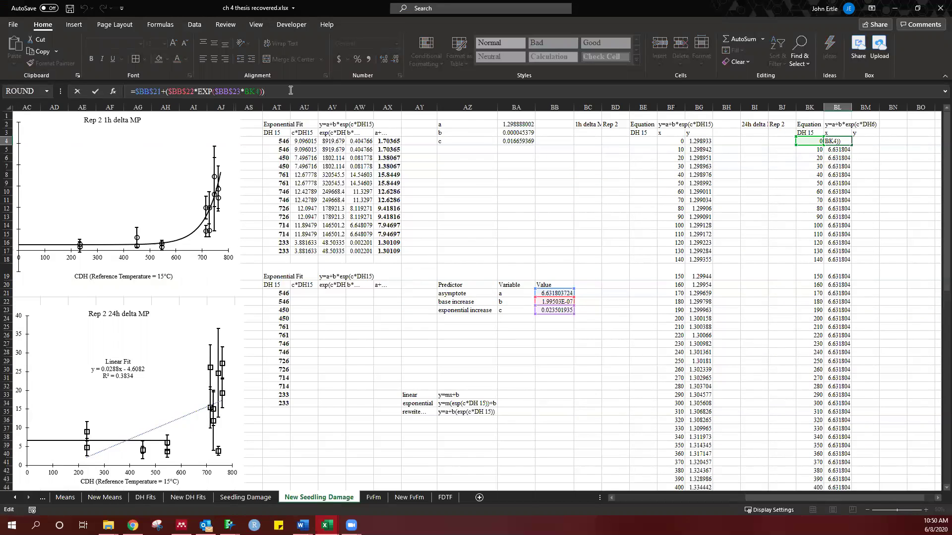
left_click(695, 141)
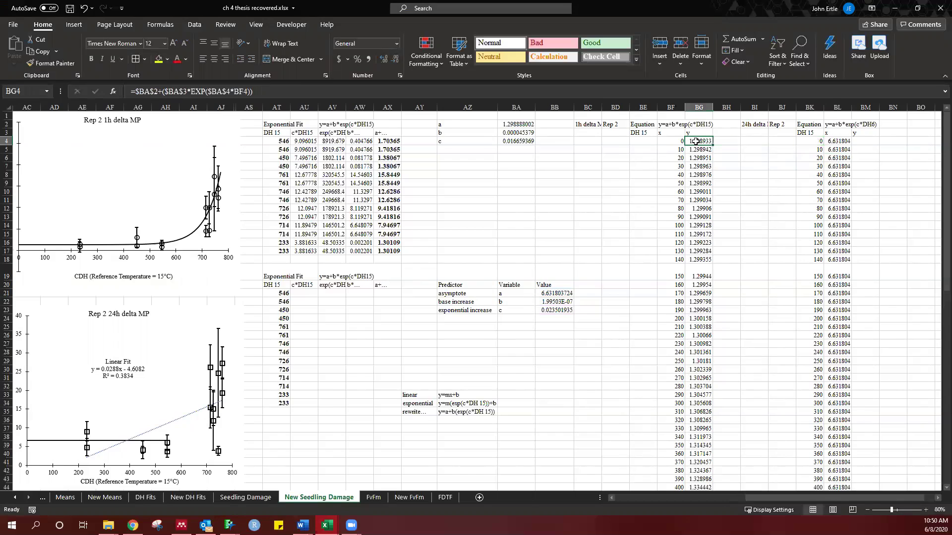
left_click(338, 96)
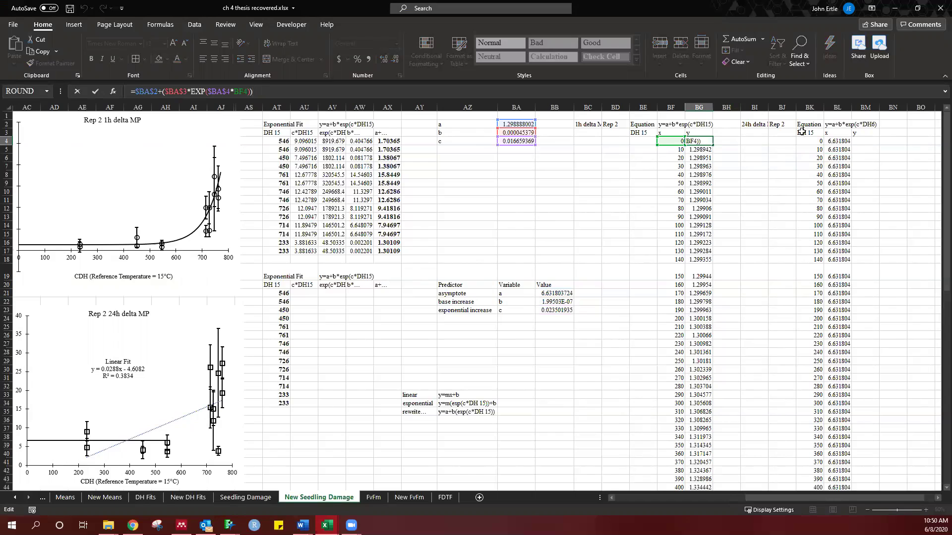
Rewrite BL4 as =$BB$21+($BB$22*EXP($BB$23*BK4)) using absolute references
left_click(839, 140)
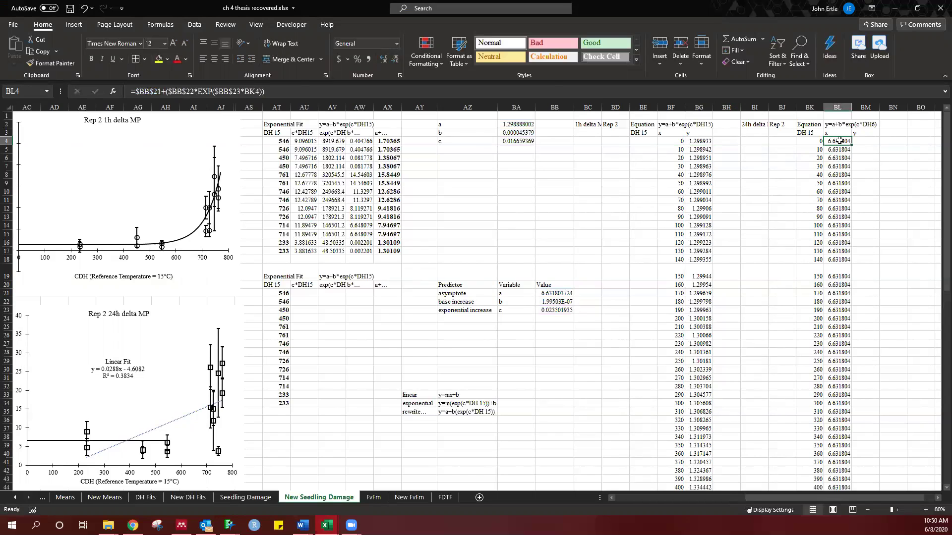
left_click(553, 90)
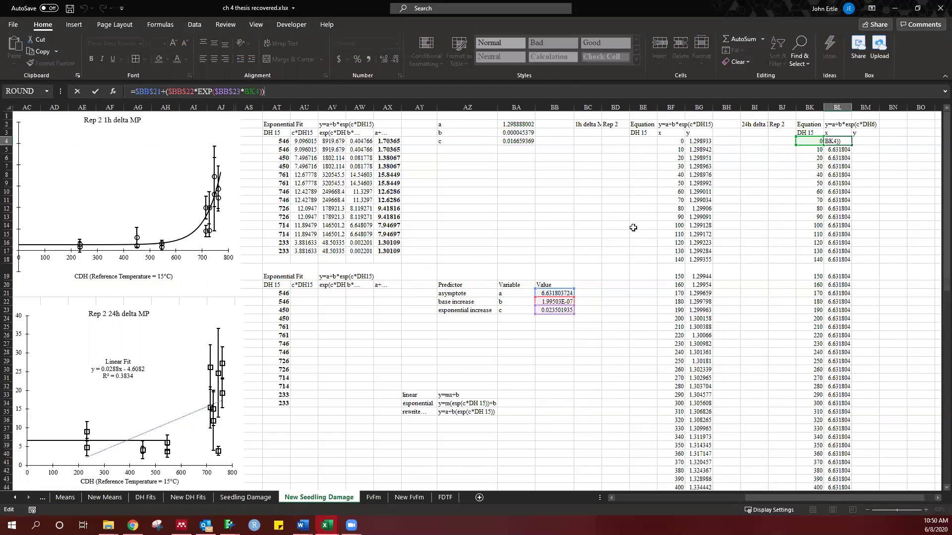
scroll(633, 227, "down", 14)
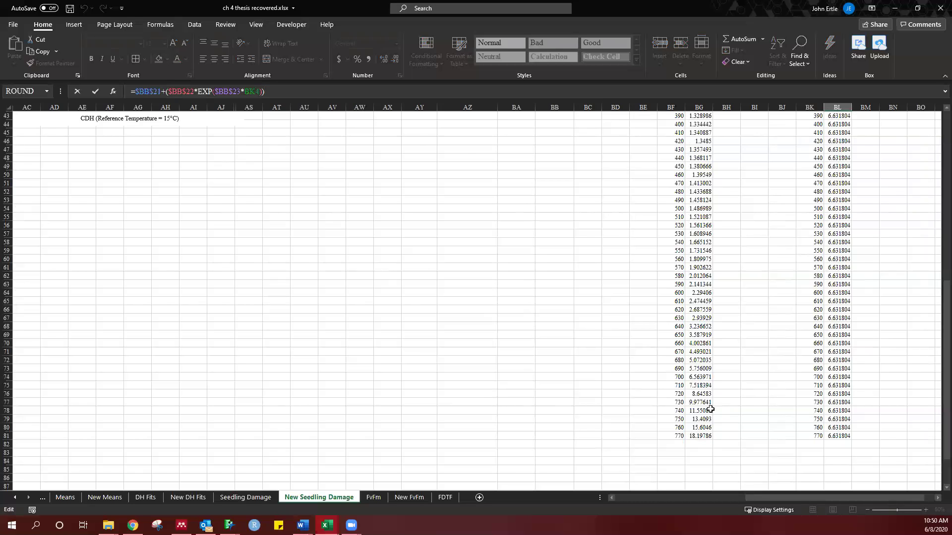
scroll(711, 409, "up", 8)
scroll(709, 397, "up", 2)
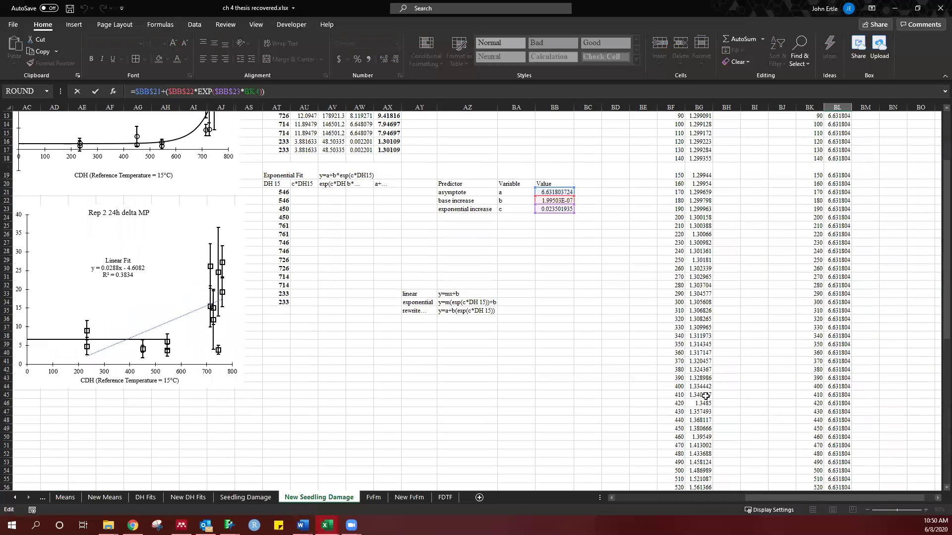
scroll(882, 198, "up", 4)
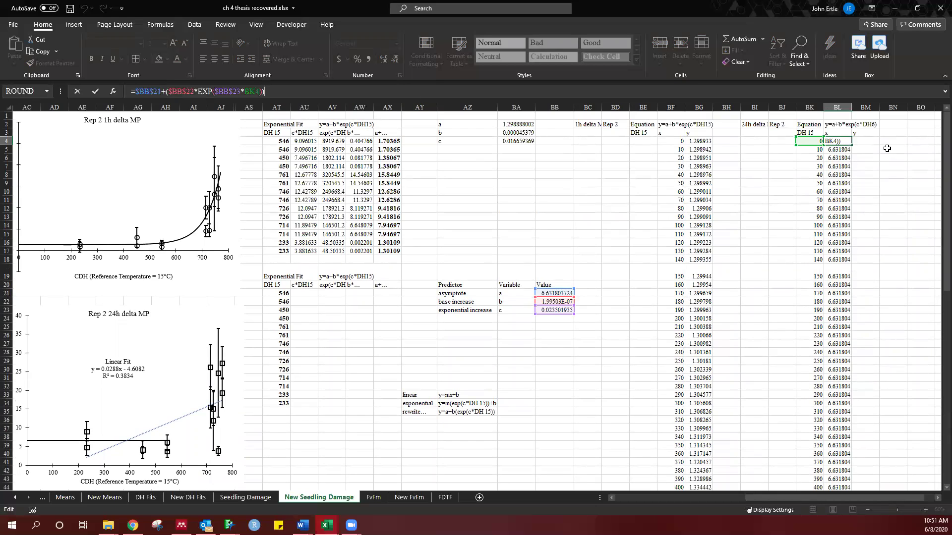
key("Return")
Fill the BL4 formula down to BL81, giving y values from 6.631804 to 21.05813
key("Down")
key("Down")
key("Down")
key("Down")
key("Down")
key("Down")
key("Down")
key("Down")
key("Down")
key("Down")
key("Down")
key("Down")
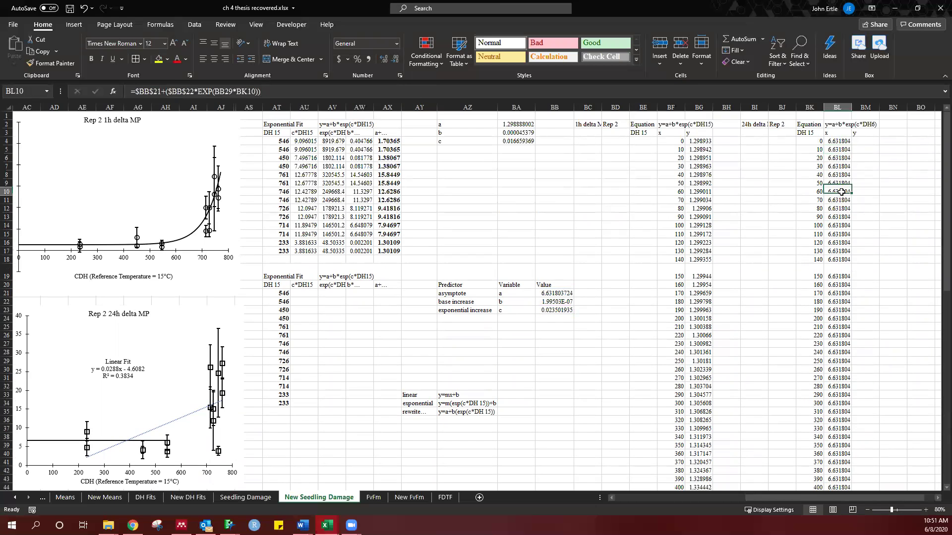
left_click(834, 144)
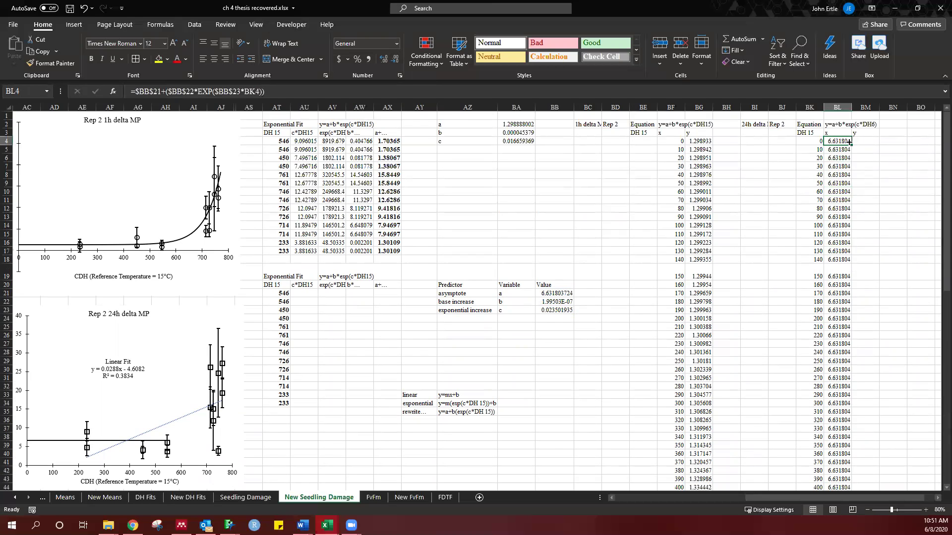
left_click_drag(851, 145, 855, 479)
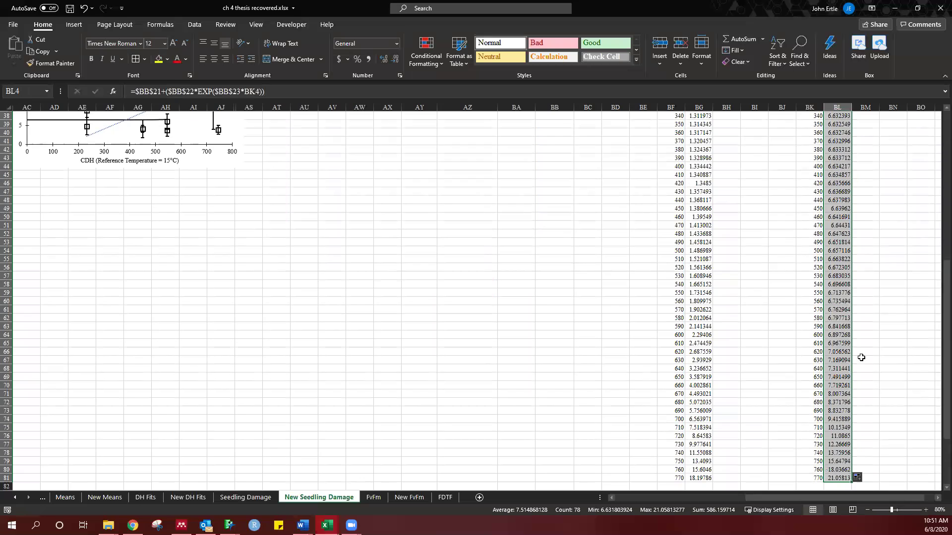
scroll(858, 271, "up", 12)
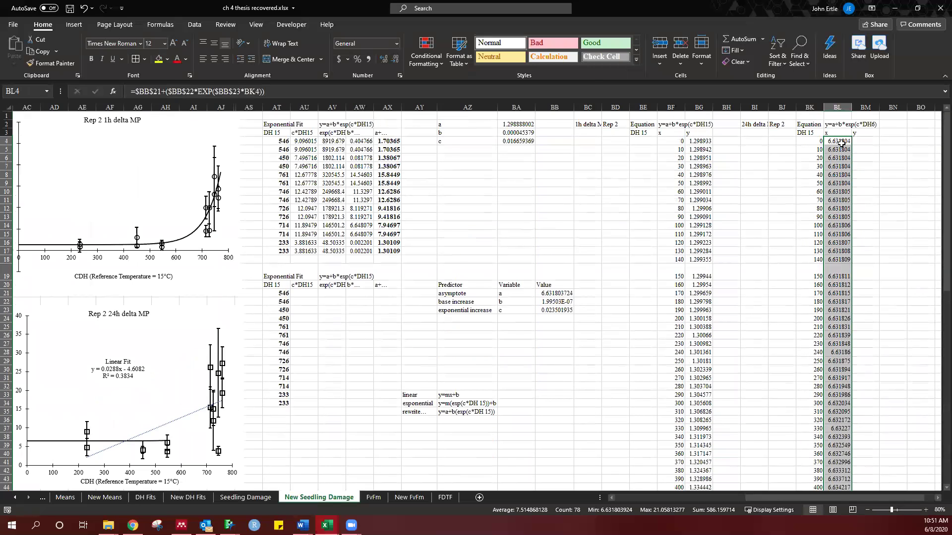
scroll(840, 247, "down", 16)
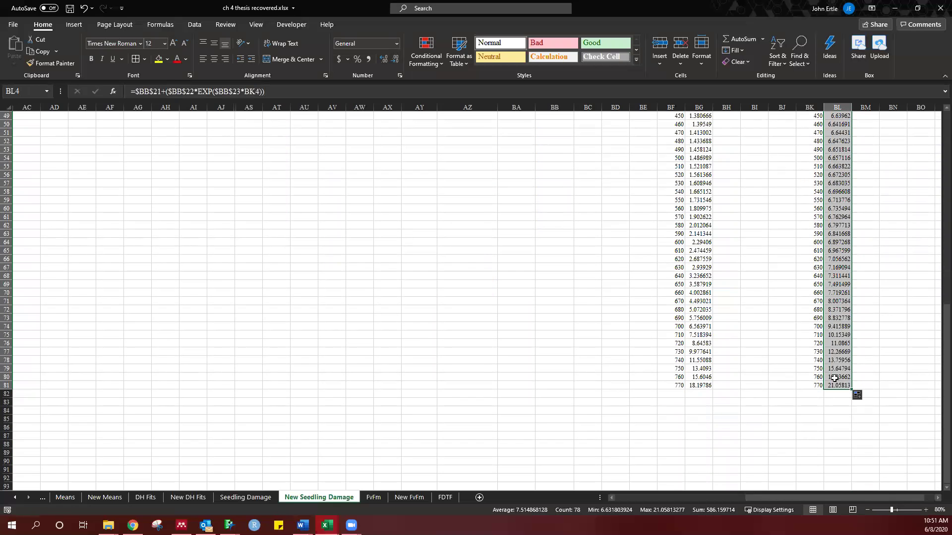
scroll(750, 320, "up", 8)
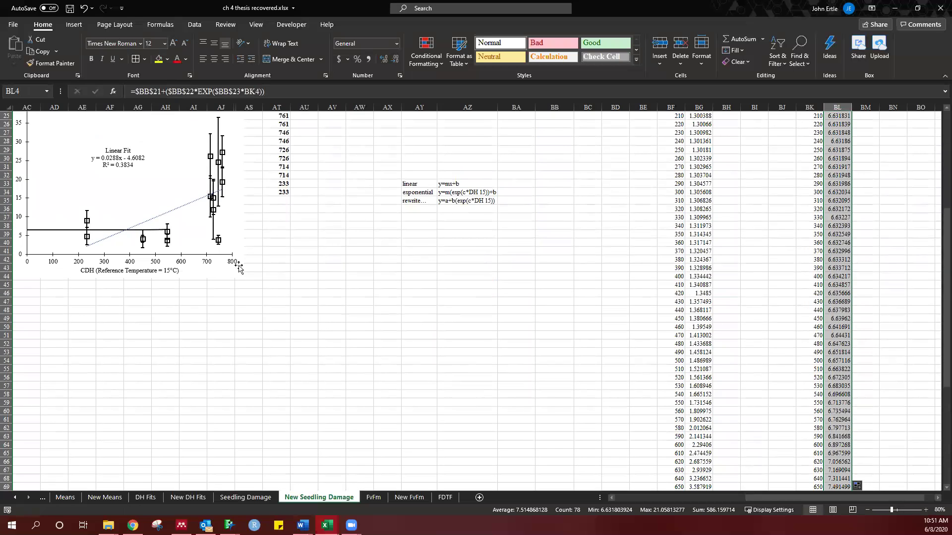
scroll(265, 287, "up", 2)
Open the chart's data source and edit the Exp Fit series
left_click(105, 289)
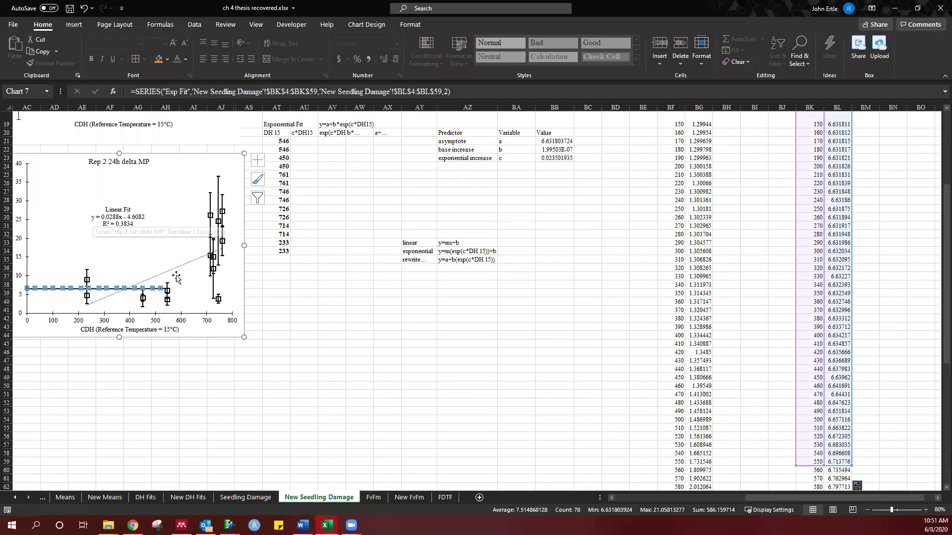
right_click(174, 246)
left_click(227, 311)
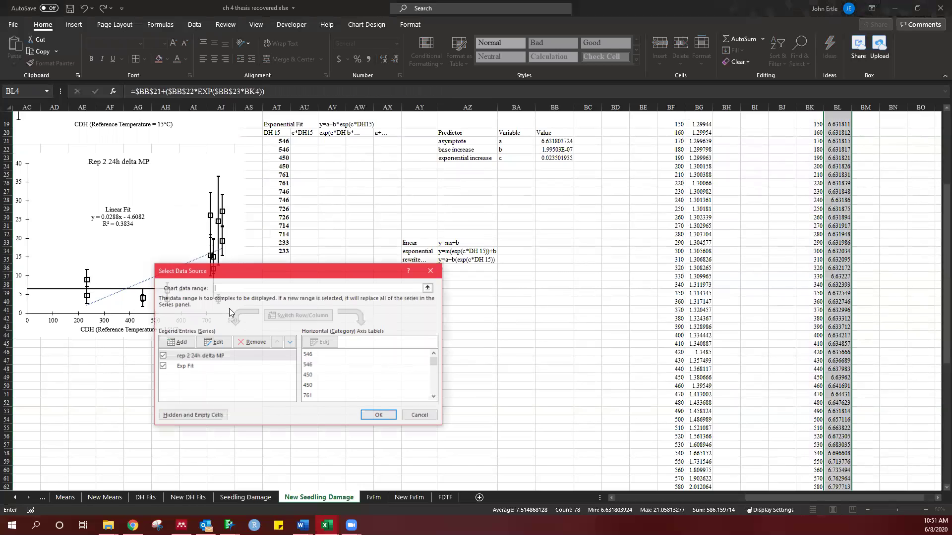
left_click(191, 367)
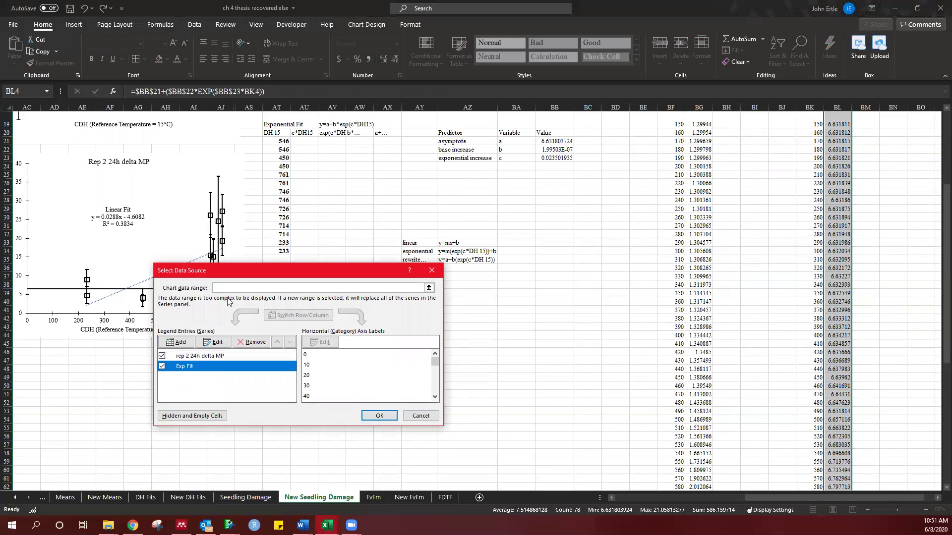
left_click_drag(289, 269, 439, 202)
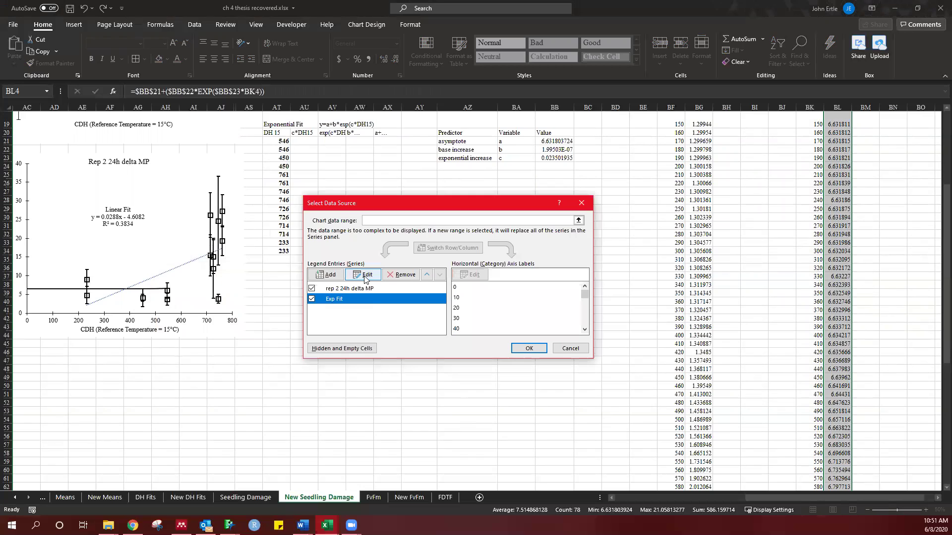
left_click(364, 275)
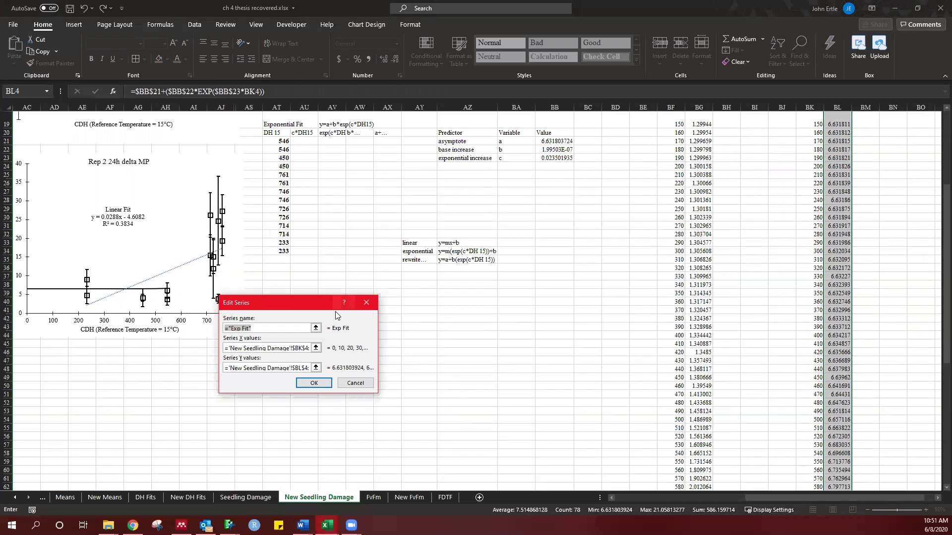
Set the Exp Fit X values to BK4:BK81 and Y values to column BL from BL4
left_click(315, 350)
left_click(315, 349)
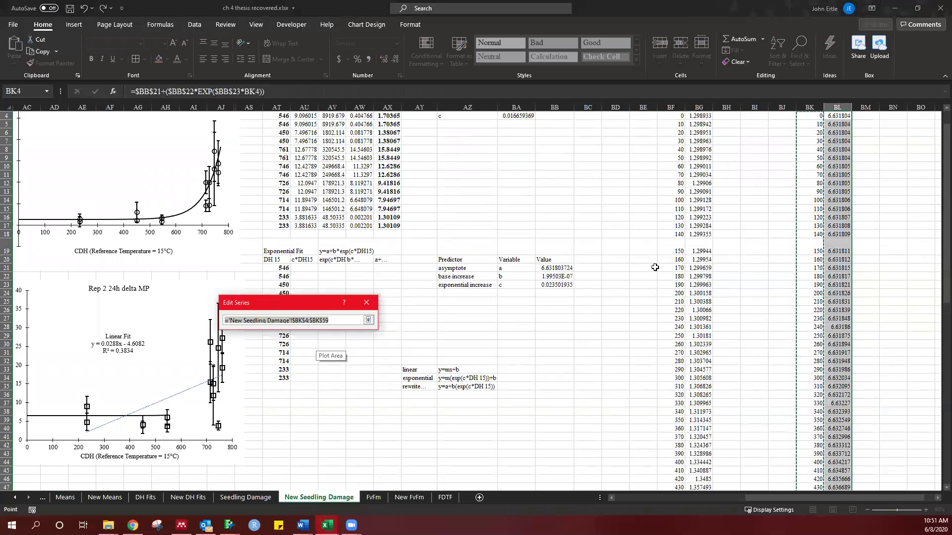
scroll(780, 209, "down", 14)
scroll(779, 209, "up", 14)
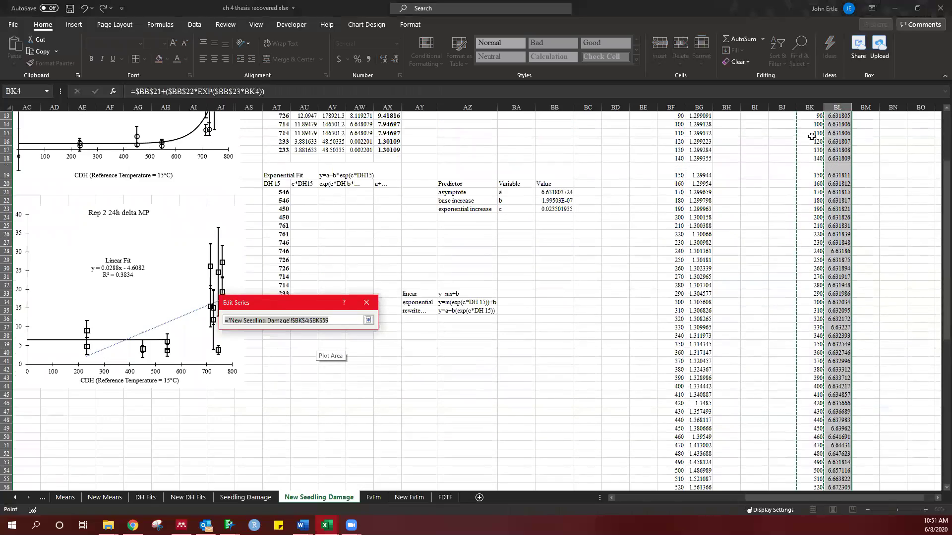
left_click_drag(813, 143, 819, 490)
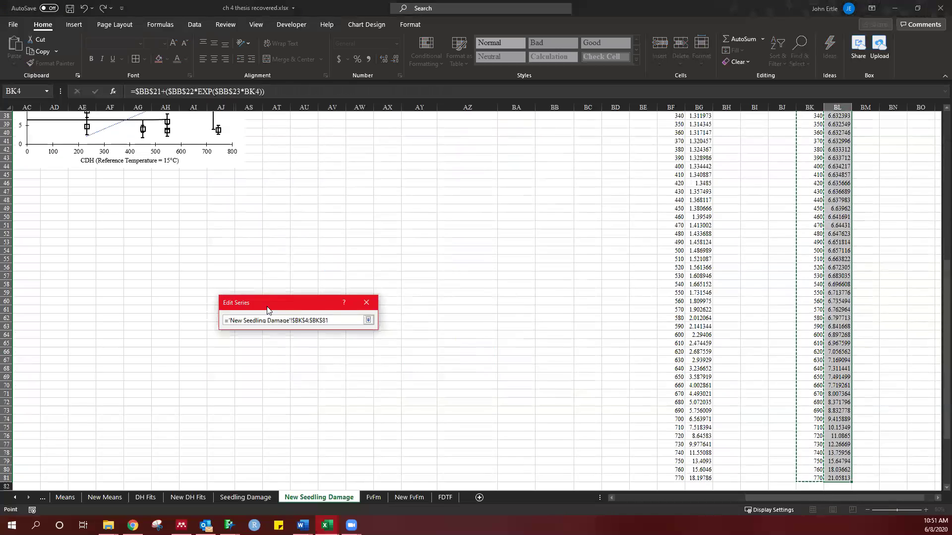
left_click(368, 320)
left_click(315, 367)
scroll(803, 197, "up", 12)
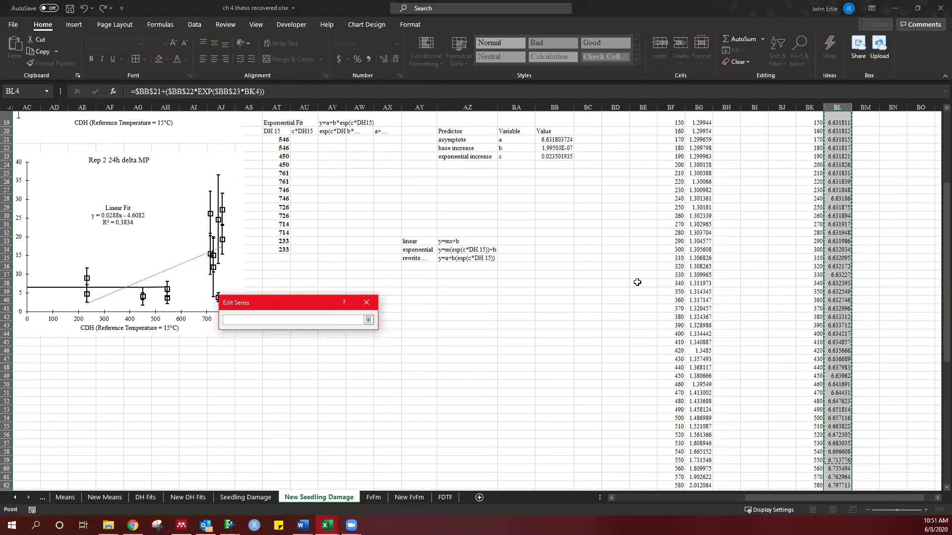
left_click_drag(837, 132, 837, 488)
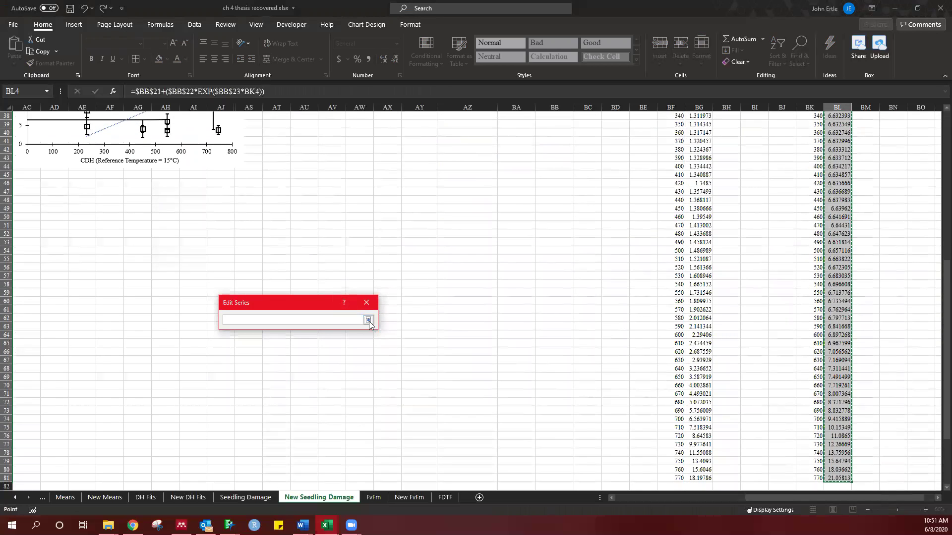
left_click(368, 319)
left_click(313, 383)
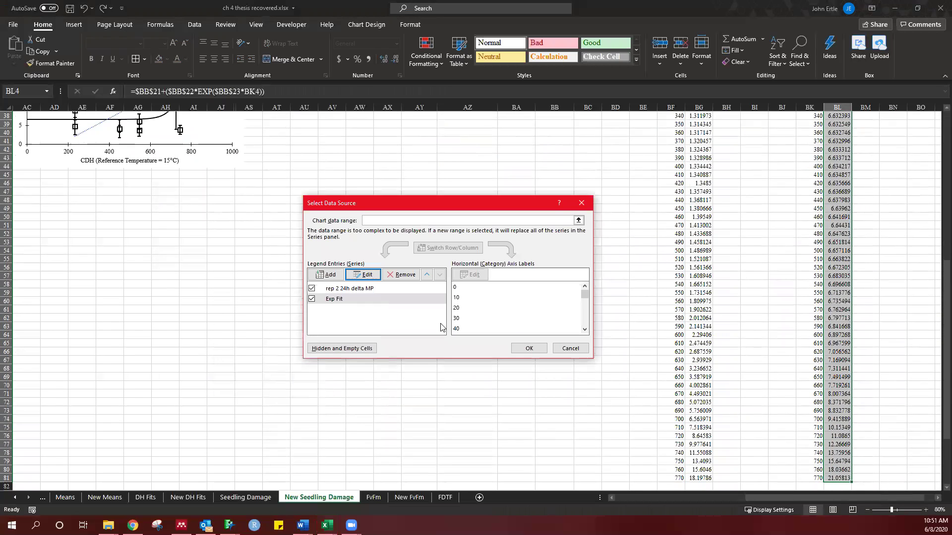
left_click(529, 349)
Enter 780 as the next x value below the last one in column BK
scroll(187, 308, "up", 6)
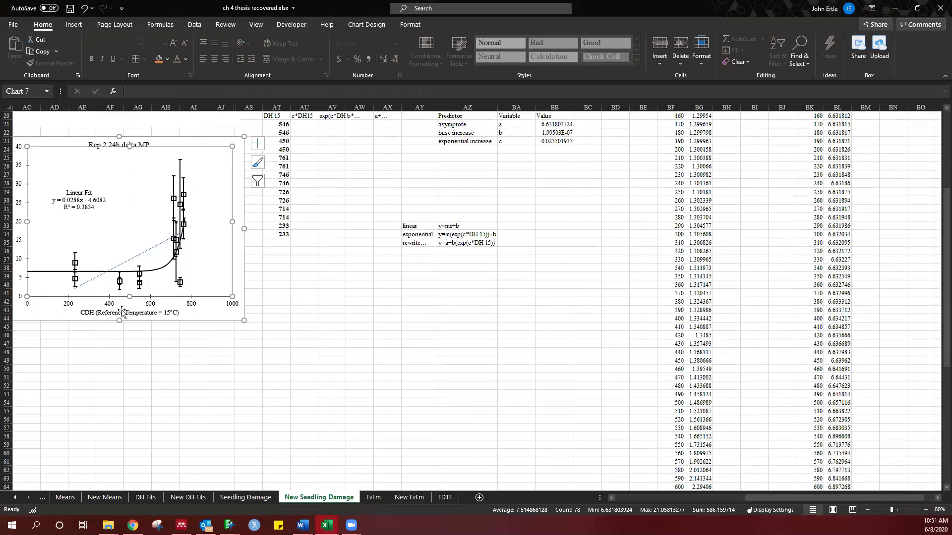
scroll(143, 311, "up", 2)
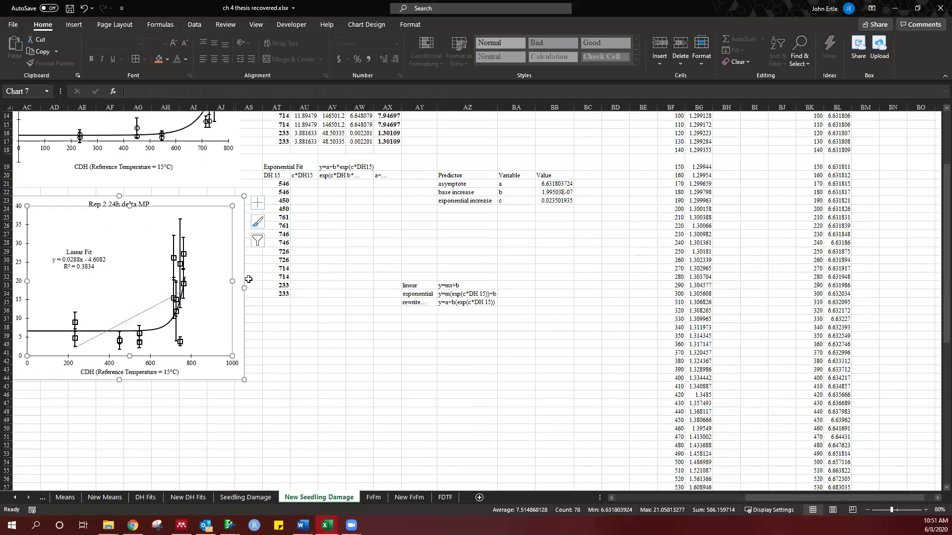
scroll(195, 315, "down", 8)
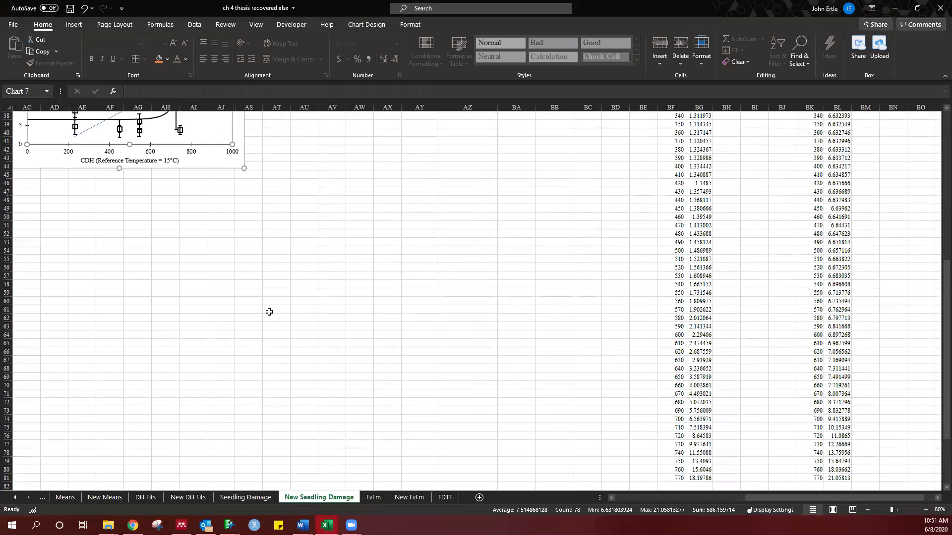
scroll(269, 312, "up", 4)
scroll(808, 353, "down", 1)
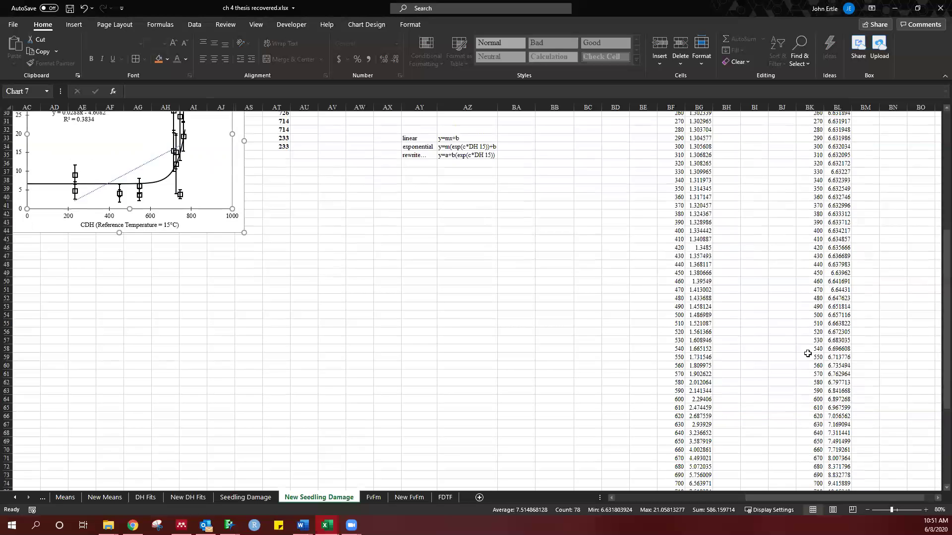
scroll(807, 353, "down", 5)
left_click(808, 435)
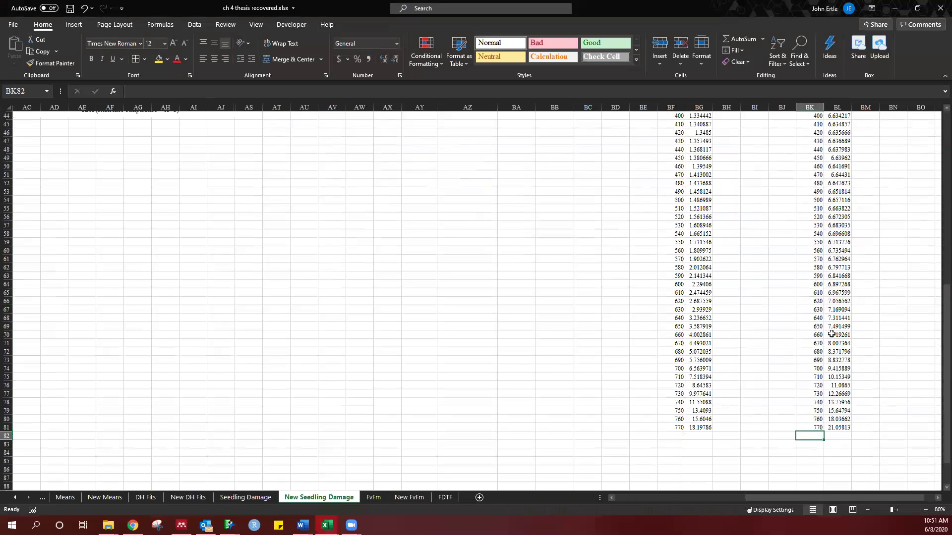
type("780")
key("Return")
Reopen the chart's data source and edit the Exp Fit series
scroll(212, 284, "up", 8)
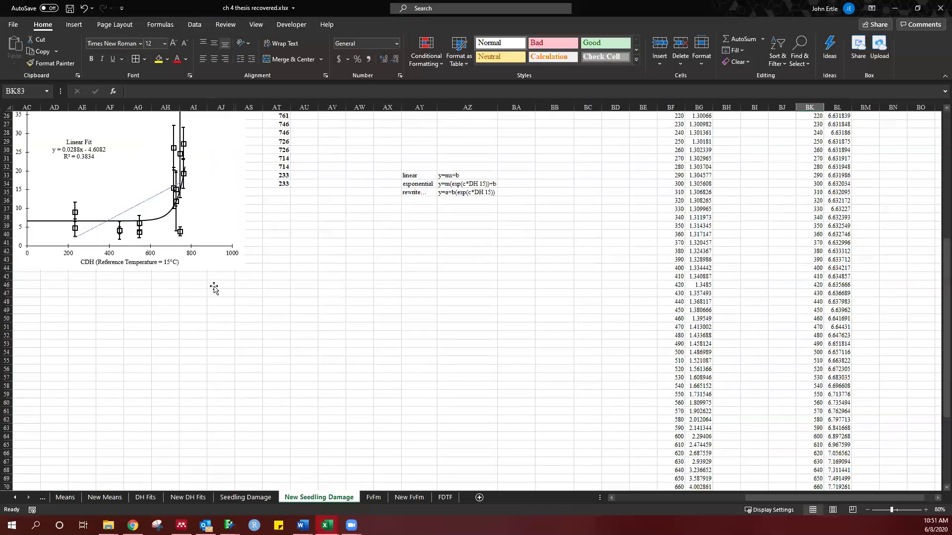
right_click(223, 240)
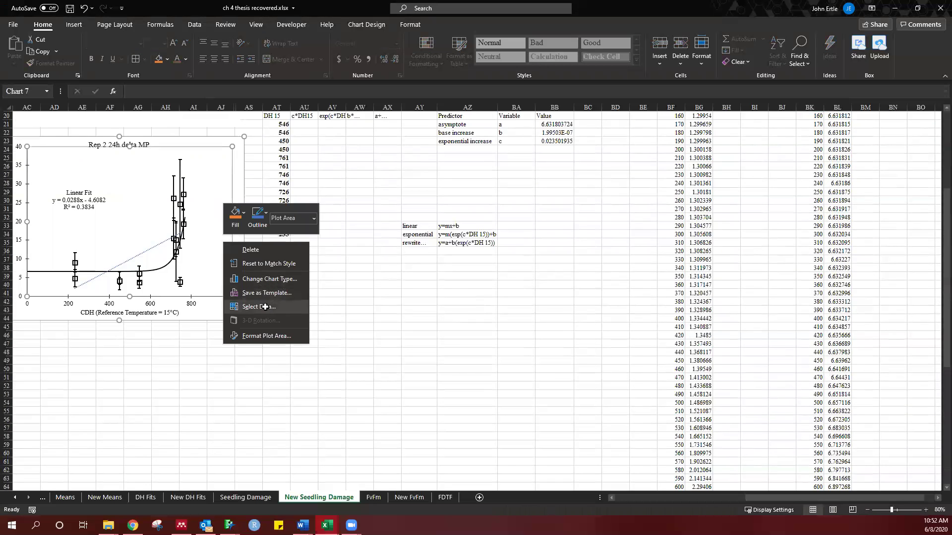
left_click(259, 306)
left_click(334, 299)
left_click(370, 274)
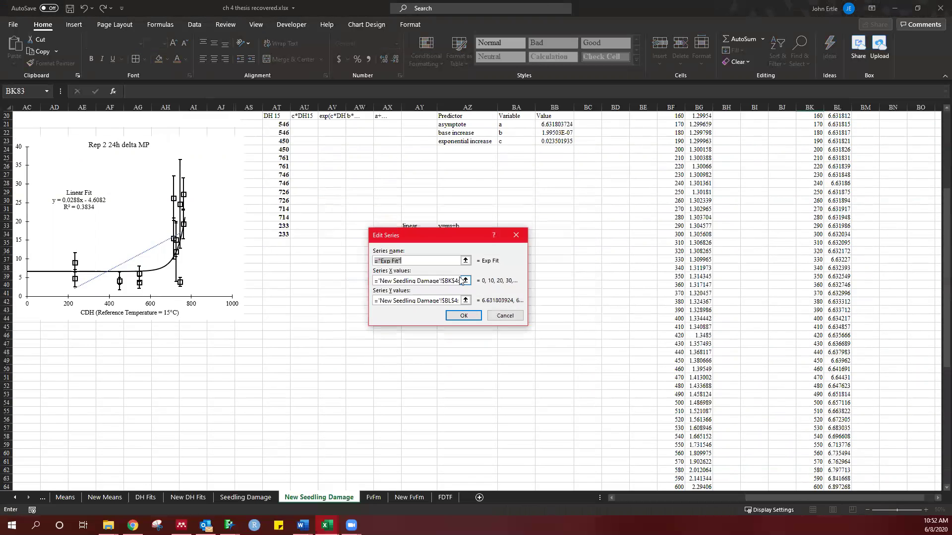
Extend Exp Fit to X BK4:BK82 and Y BL4:BL82, and delete the linear trendline
left_click(518, 280)
left_click_drag(809, 133, 817, 488)
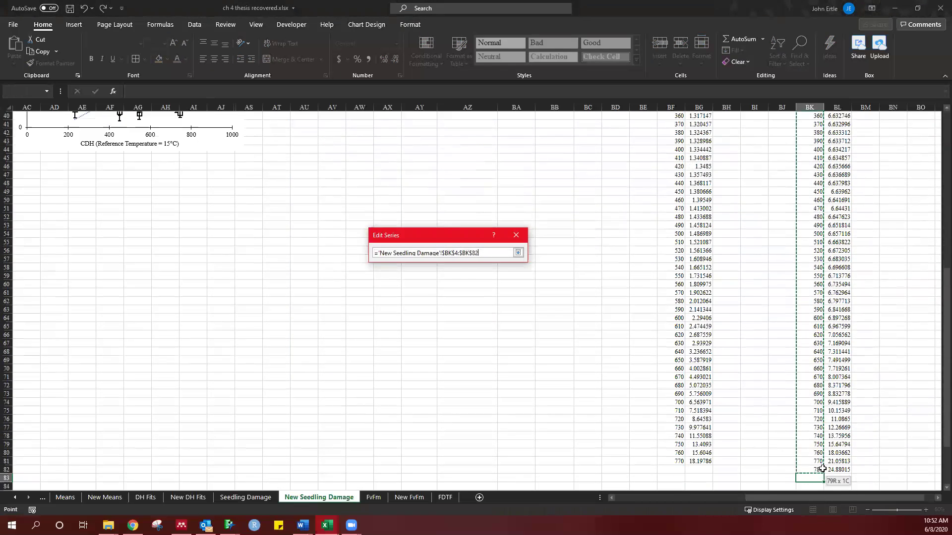
left_click(518, 252)
left_click(465, 300)
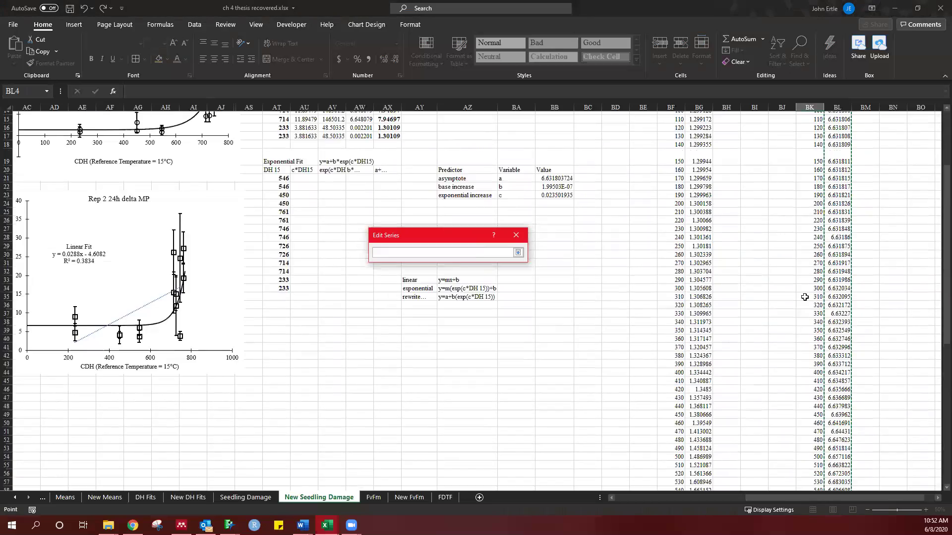
scroll(803, 297, "up", 13)
left_click_drag(837, 134, 840, 482)
left_click(518, 253)
left_click(463, 316)
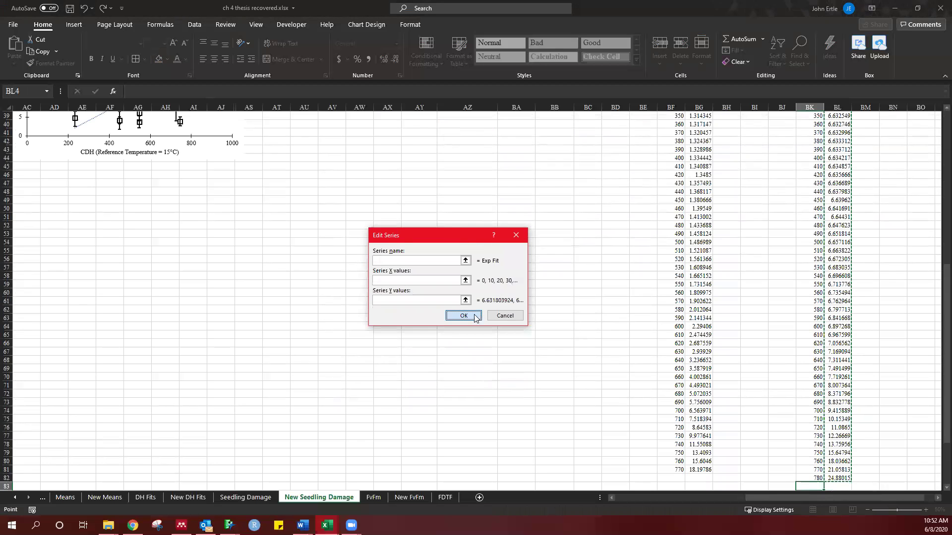
left_click(528, 347)
scroll(345, 323, "up", 8)
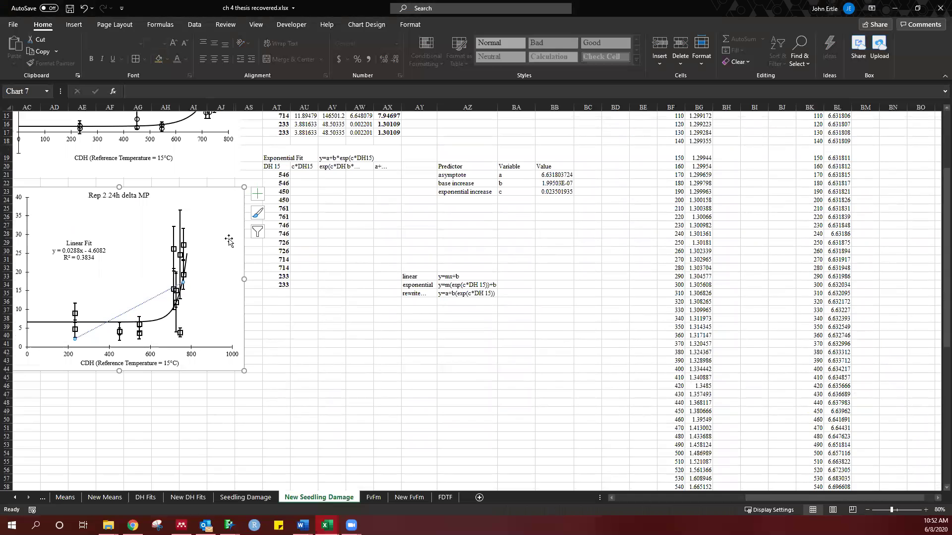
key("Delete")
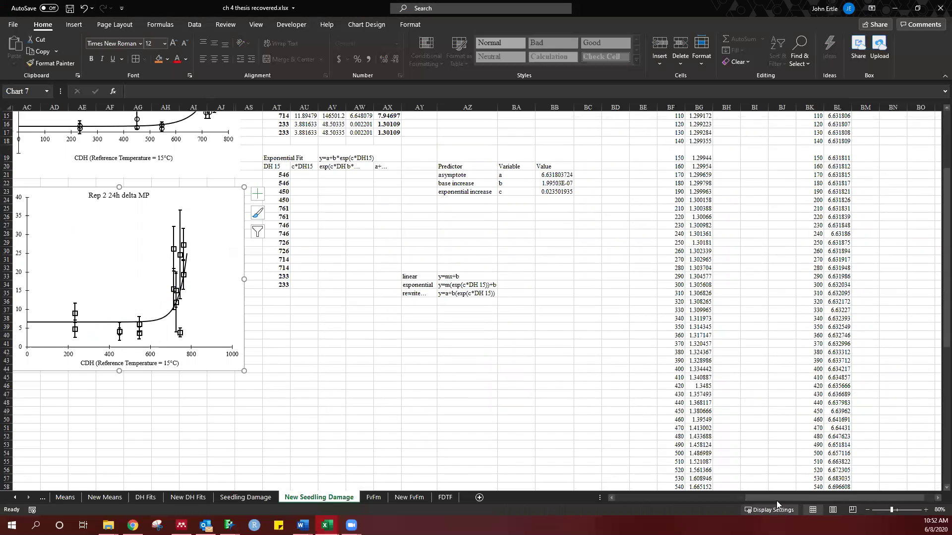
Select the Exp Fit curve on the chart and open its formatting pane
left_click_drag(776, 499, 729, 493)
left_click(500, 437)
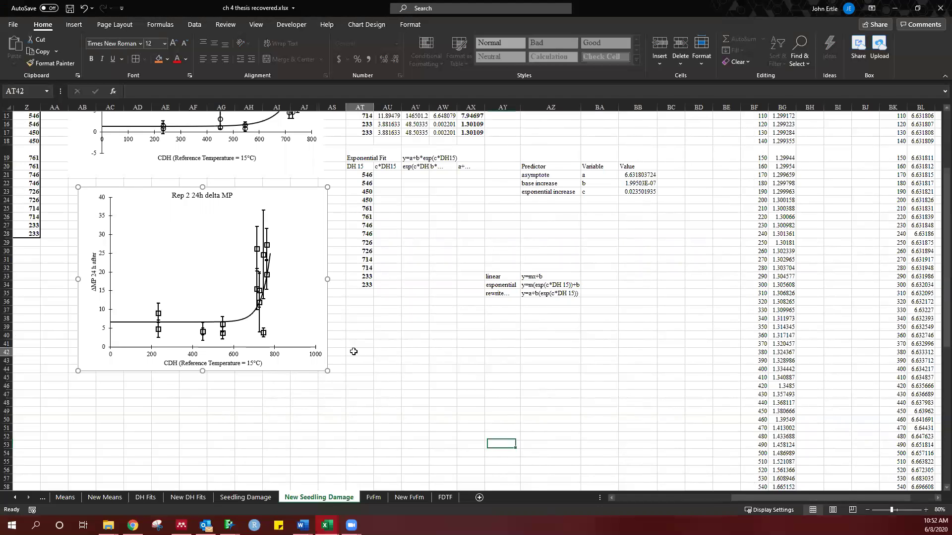
left_click(318, 324)
left_click(326, 318)
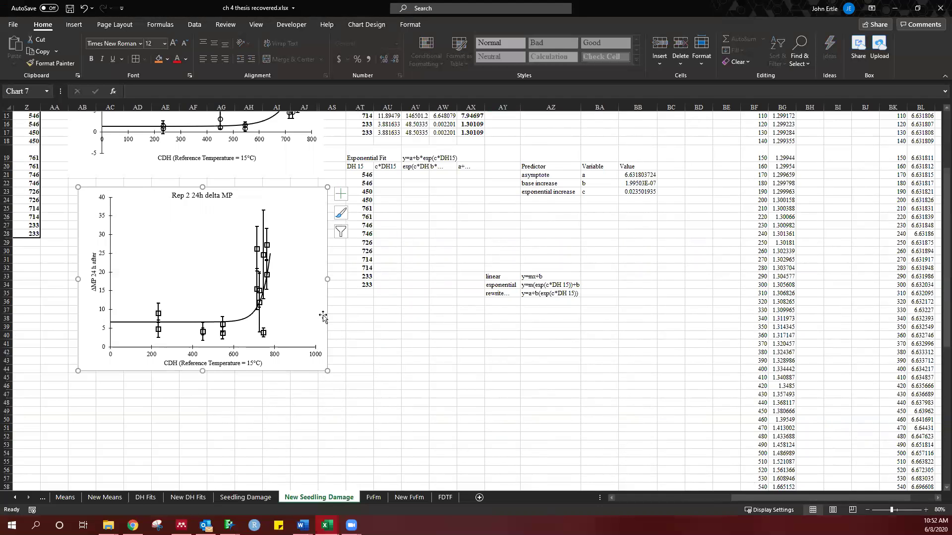
scroll(341, 376, "up", 2)
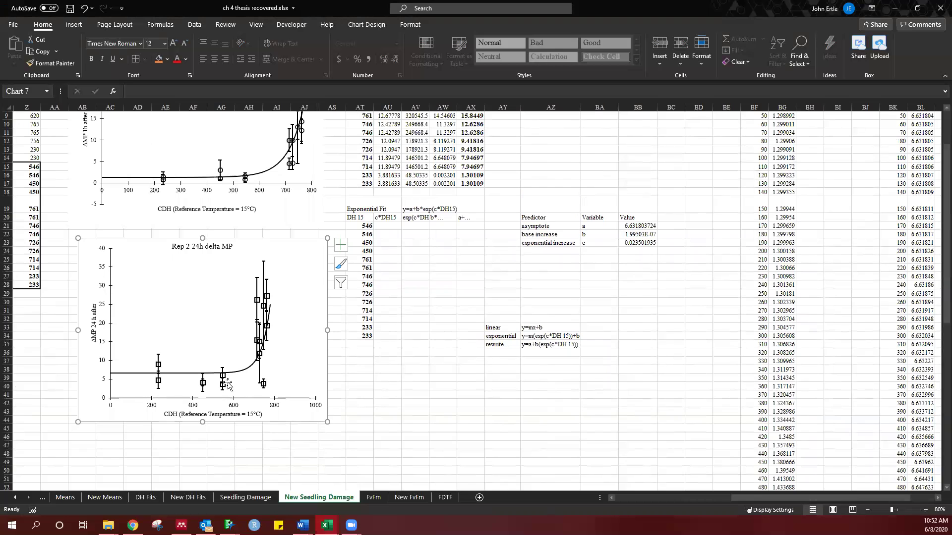
scroll(824, 362, "up", 3)
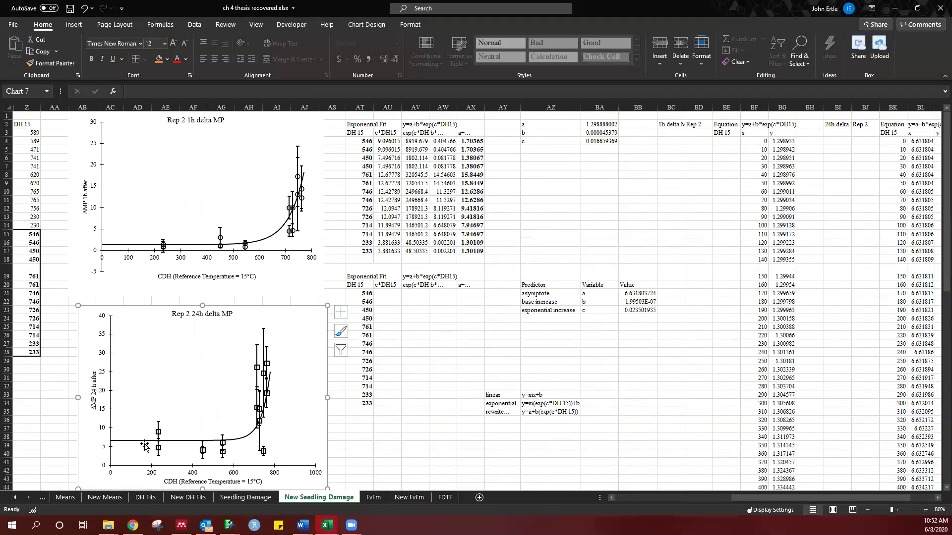
left_click(236, 441)
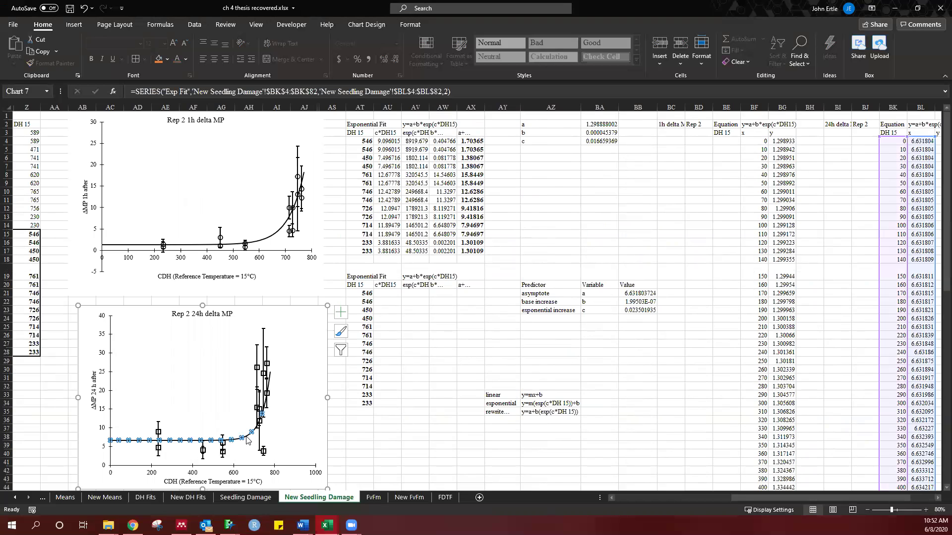
double_click(246, 438)
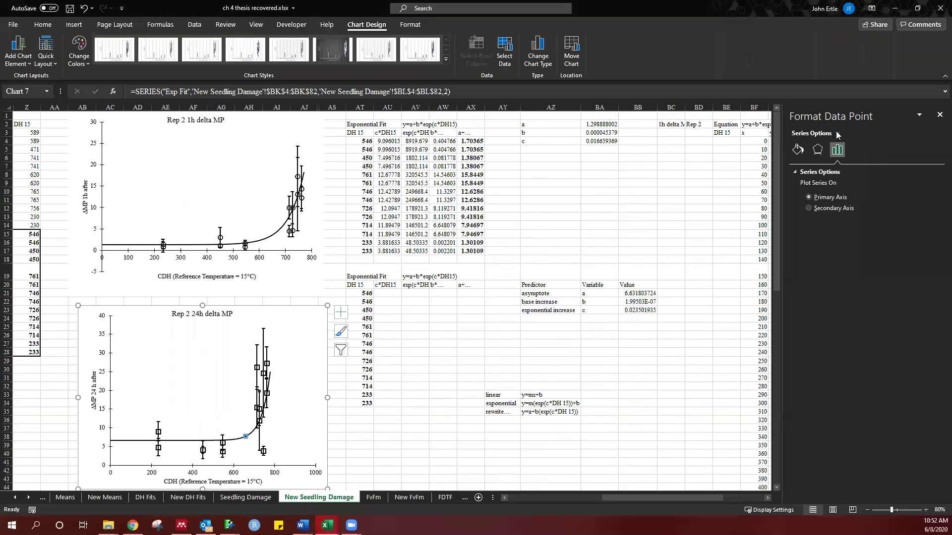
Switch the pane to Series 'Exp Fit' and review its Fill & Line marker and line settings
left_click(837, 134)
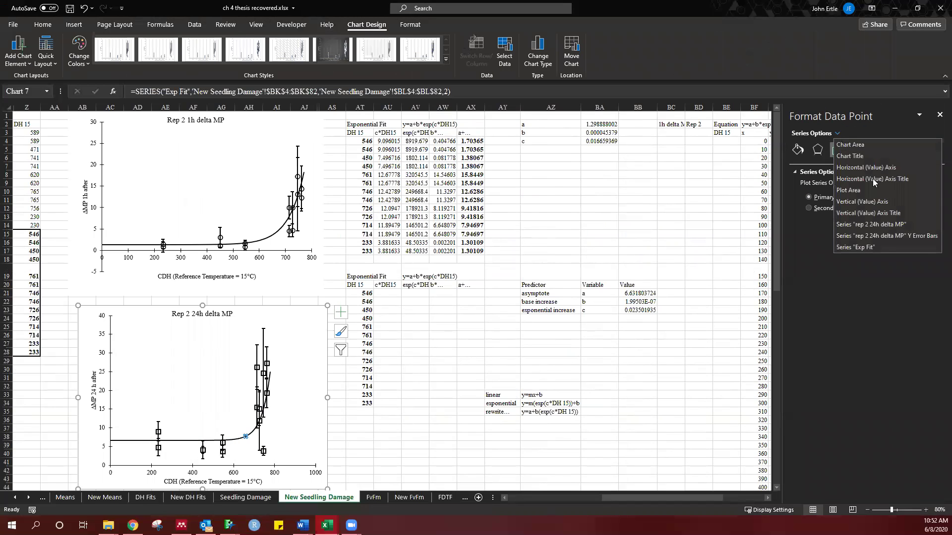
left_click(871, 248)
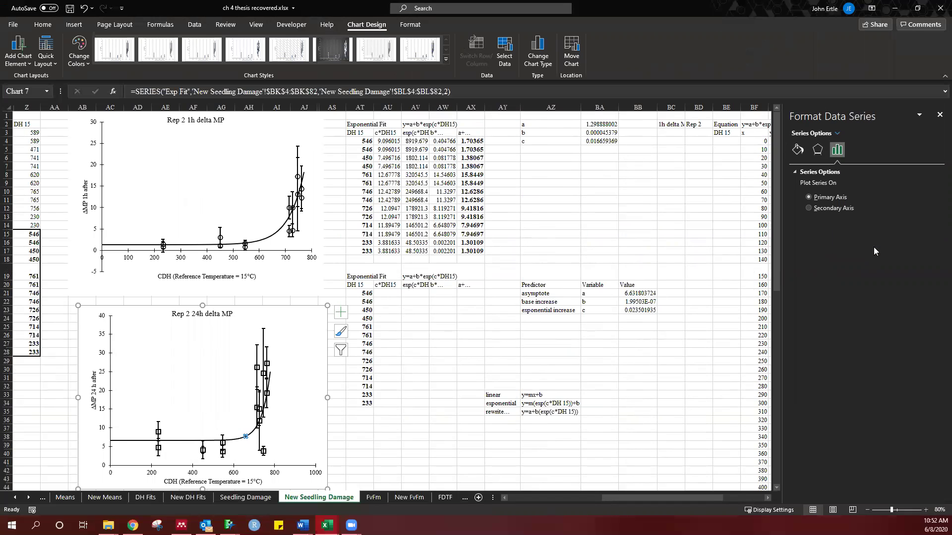
left_click(801, 152)
left_click(833, 173)
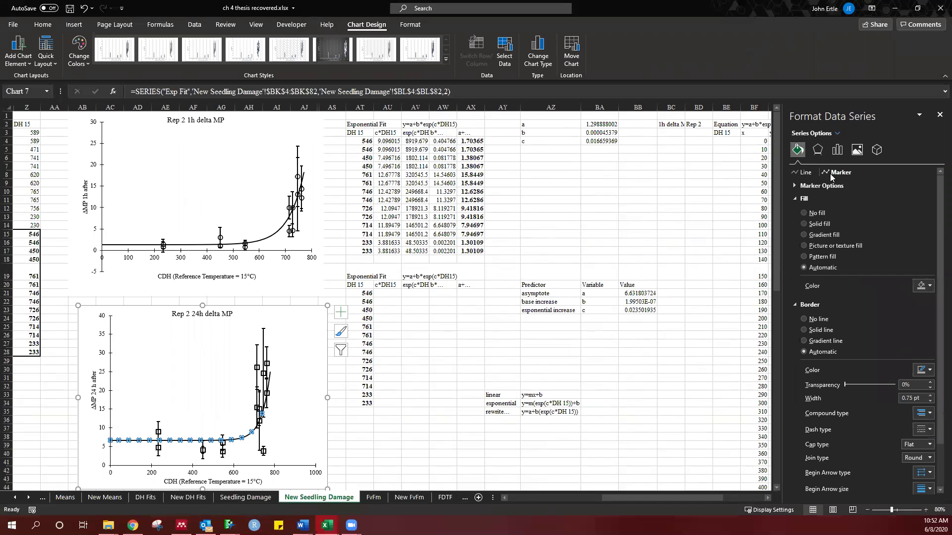
left_click(820, 185)
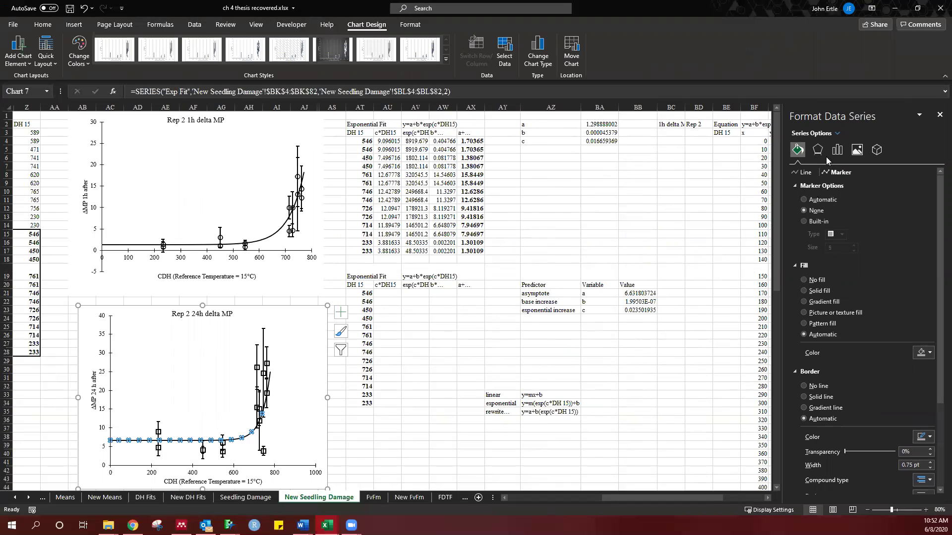
left_click(805, 173)
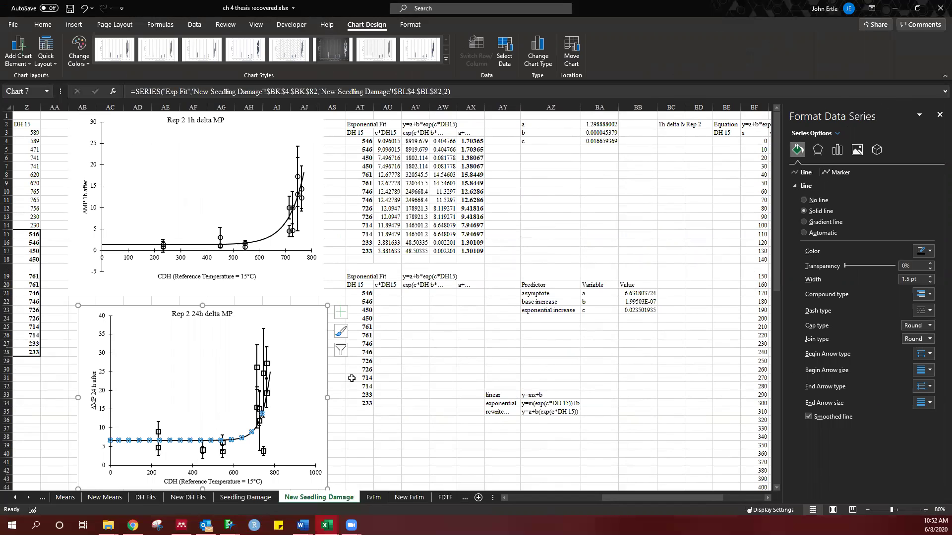
Change the Exp Fit series chart type to Scatter with Smooth Lines
right_click(246, 439)
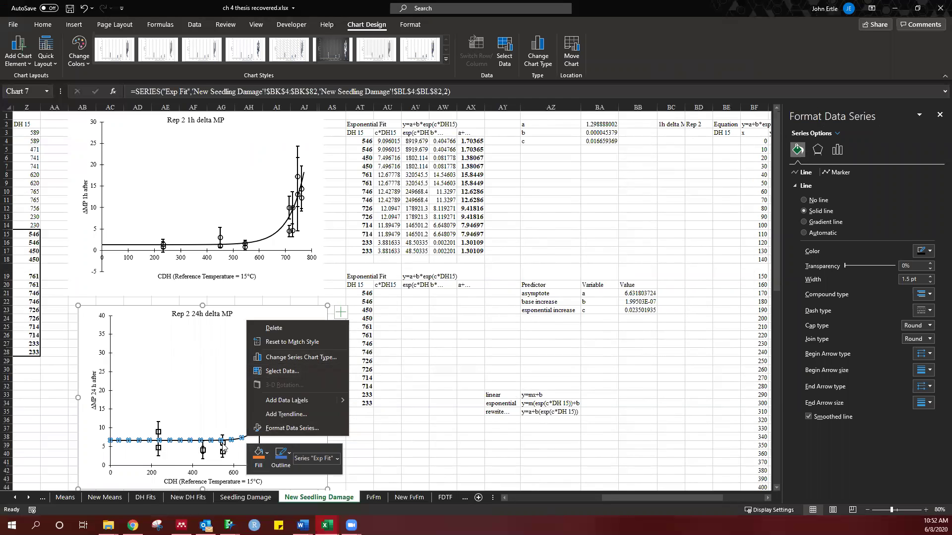
left_click(322, 361)
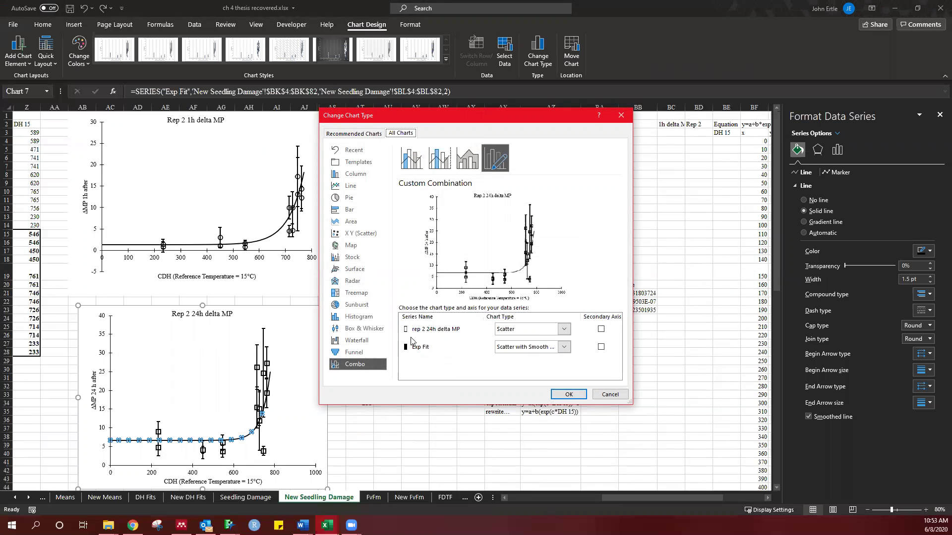
left_click(563, 348)
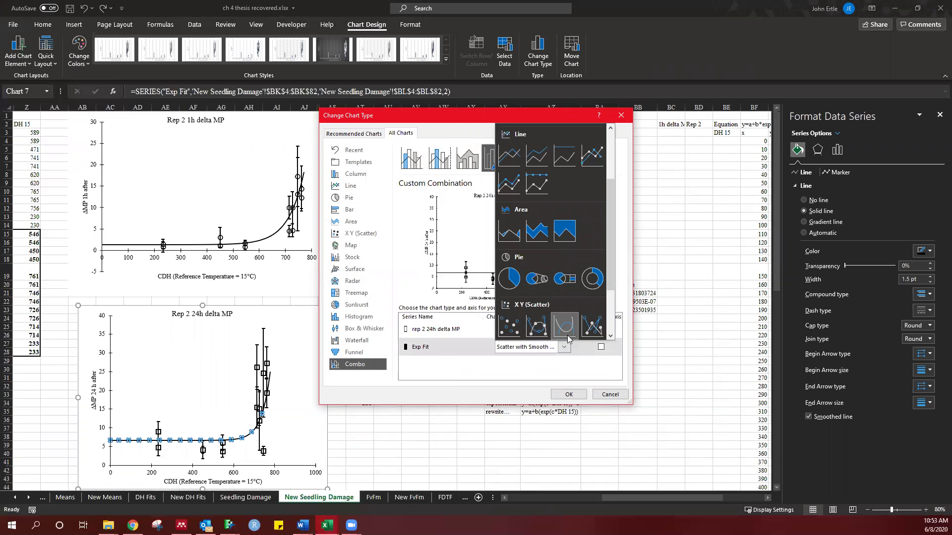
left_click(562, 374)
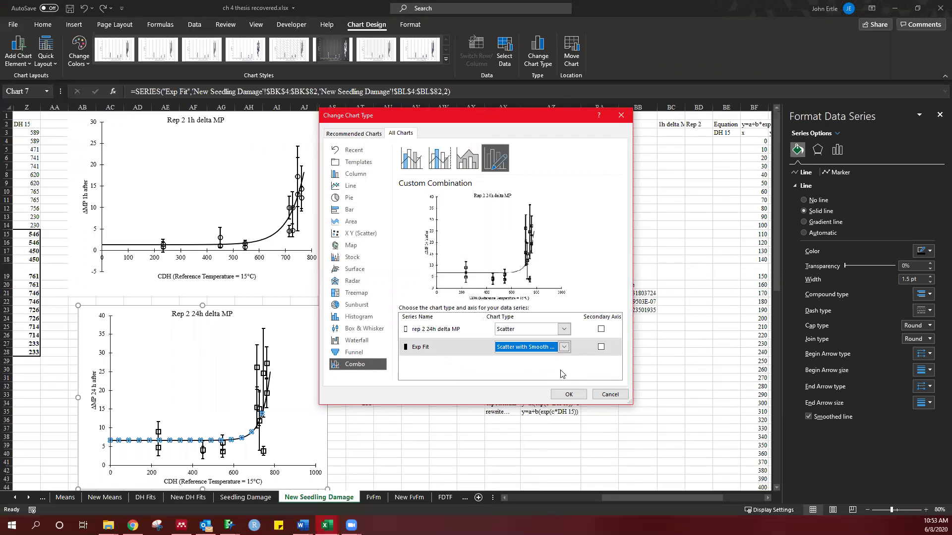
left_click(563, 396)
left_click(386, 444)
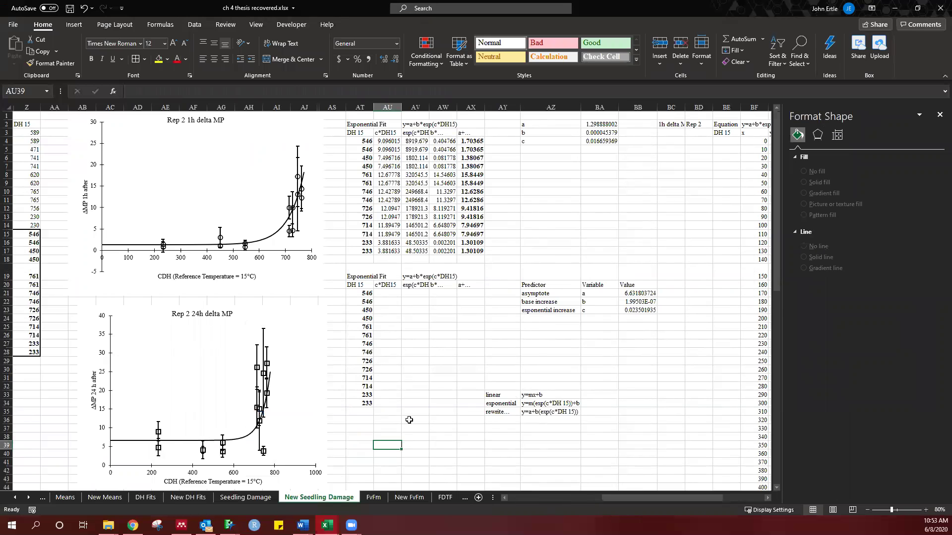
scroll(339, 416, "down", 2)
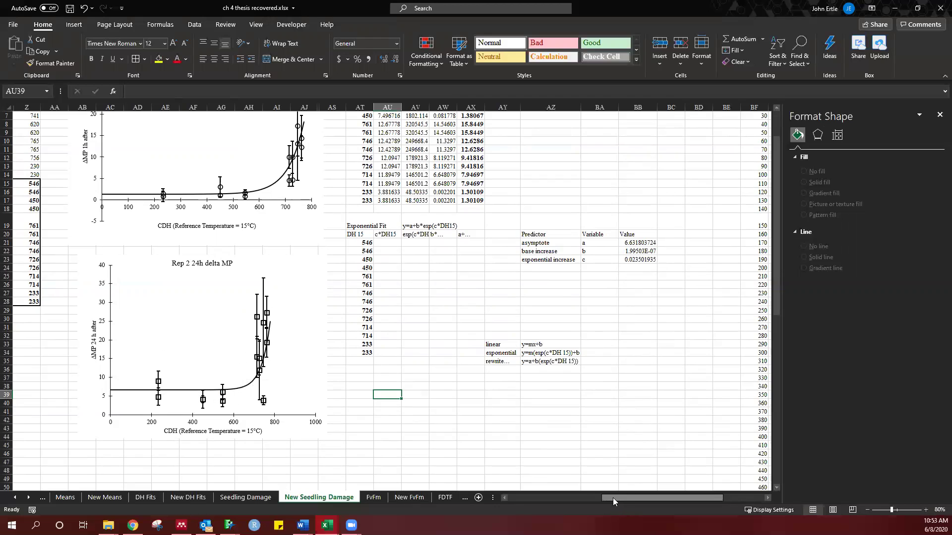
Set the 24h chart's horizontal axis Bounds Maximum to 800
left_click_drag(612, 498, 556, 488)
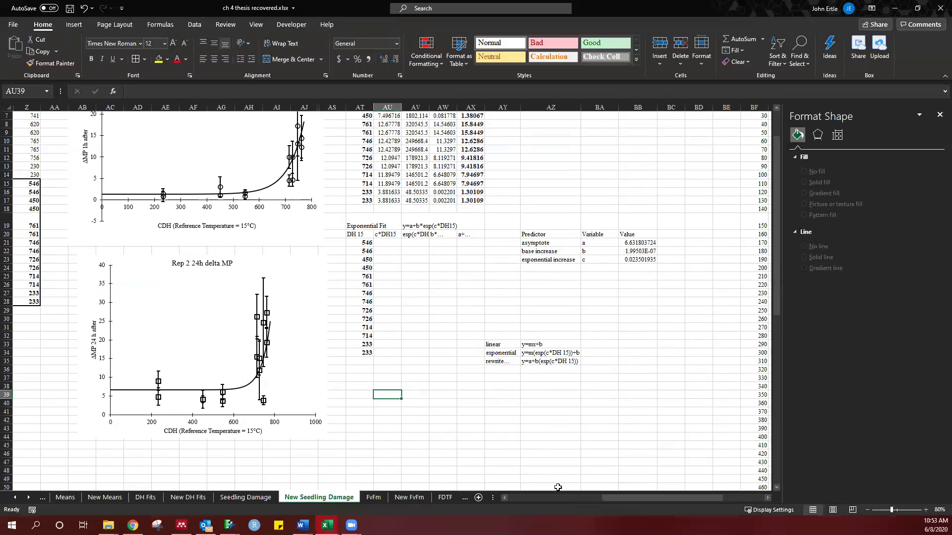
left_click(357, 403)
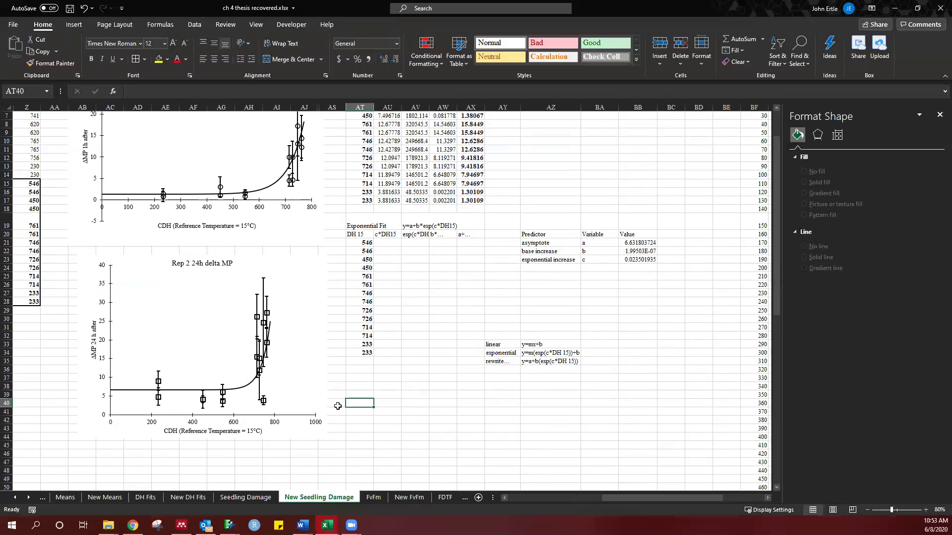
left_click(312, 422)
double_click(889, 210)
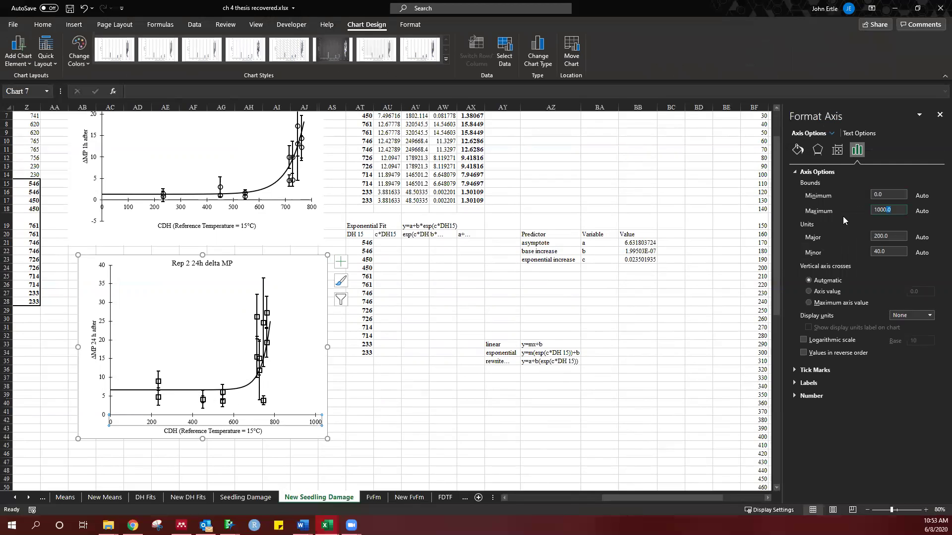
type("800")
key("Return")
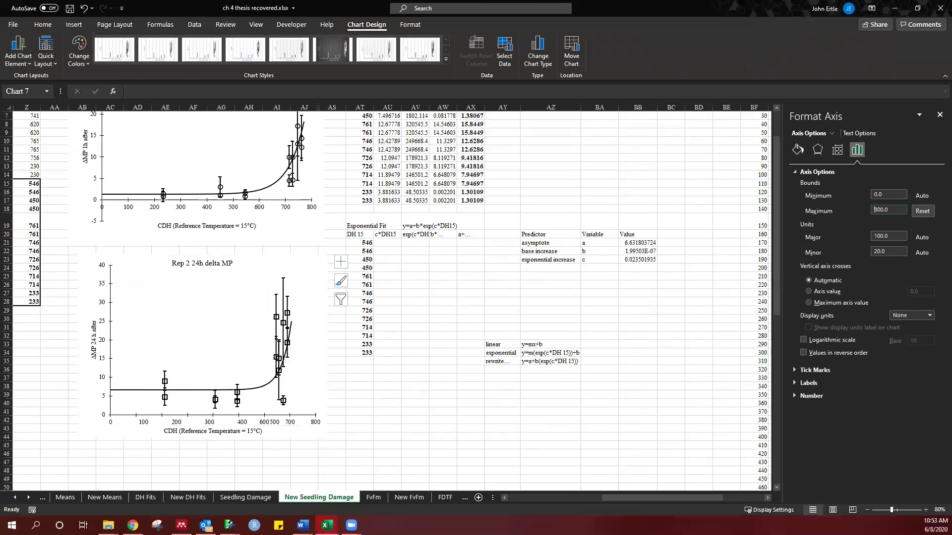
left_click(338, 419)
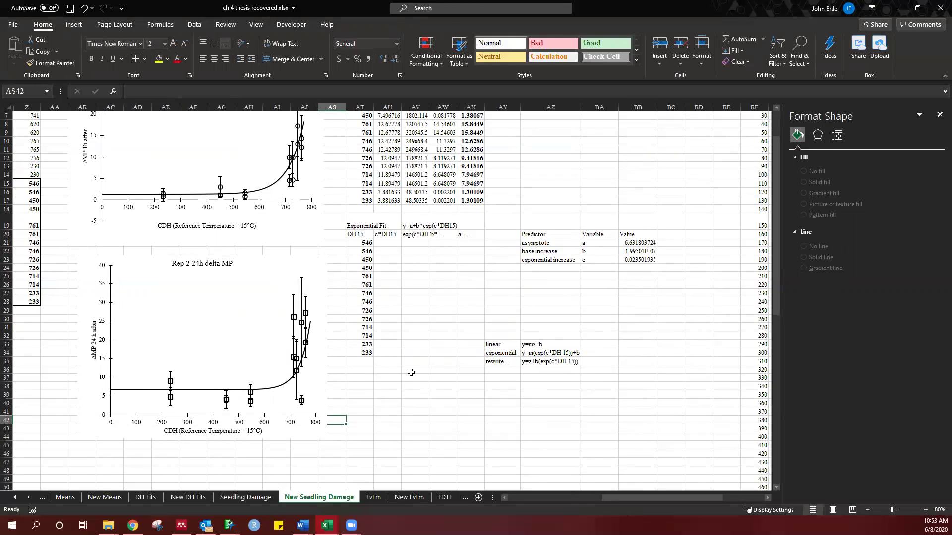
scroll(411, 377, "up", 2)
left_click_drag(681, 498, 652, 501)
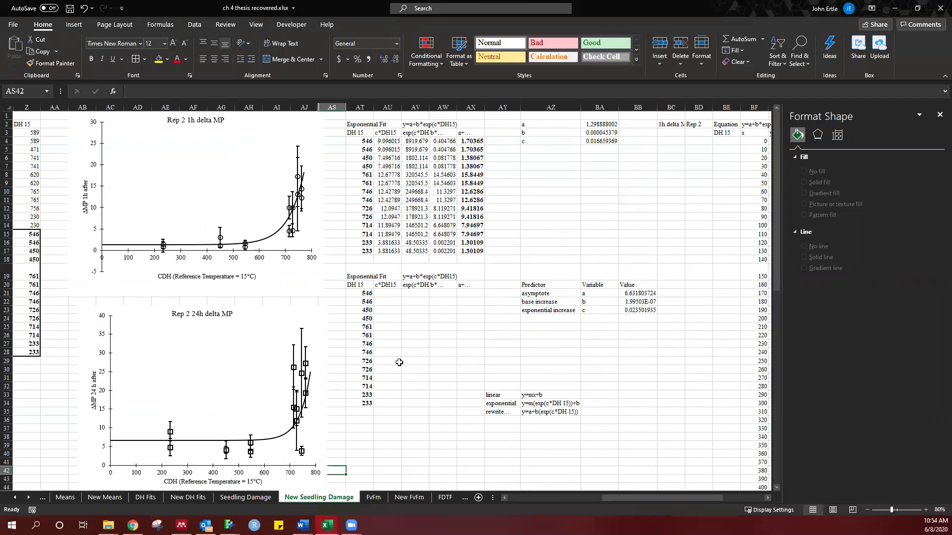
left_click(426, 411)
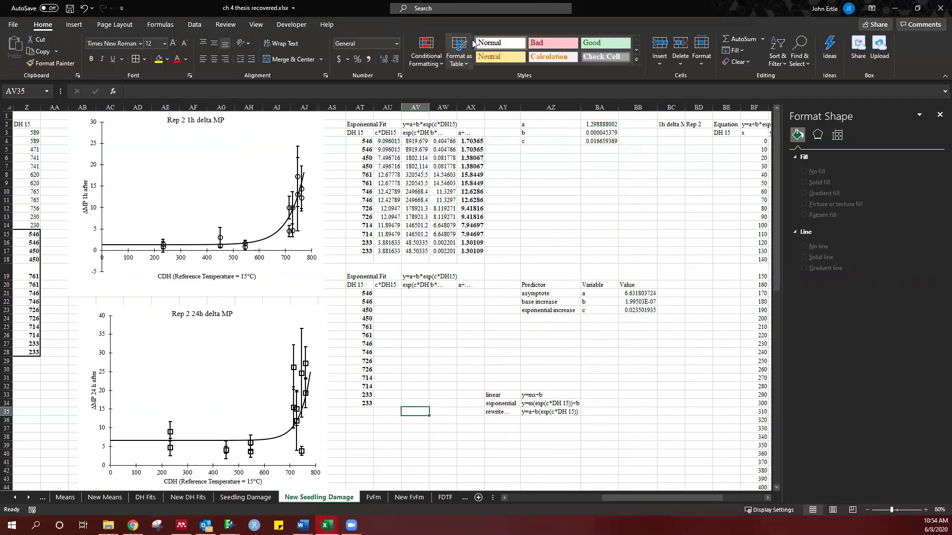